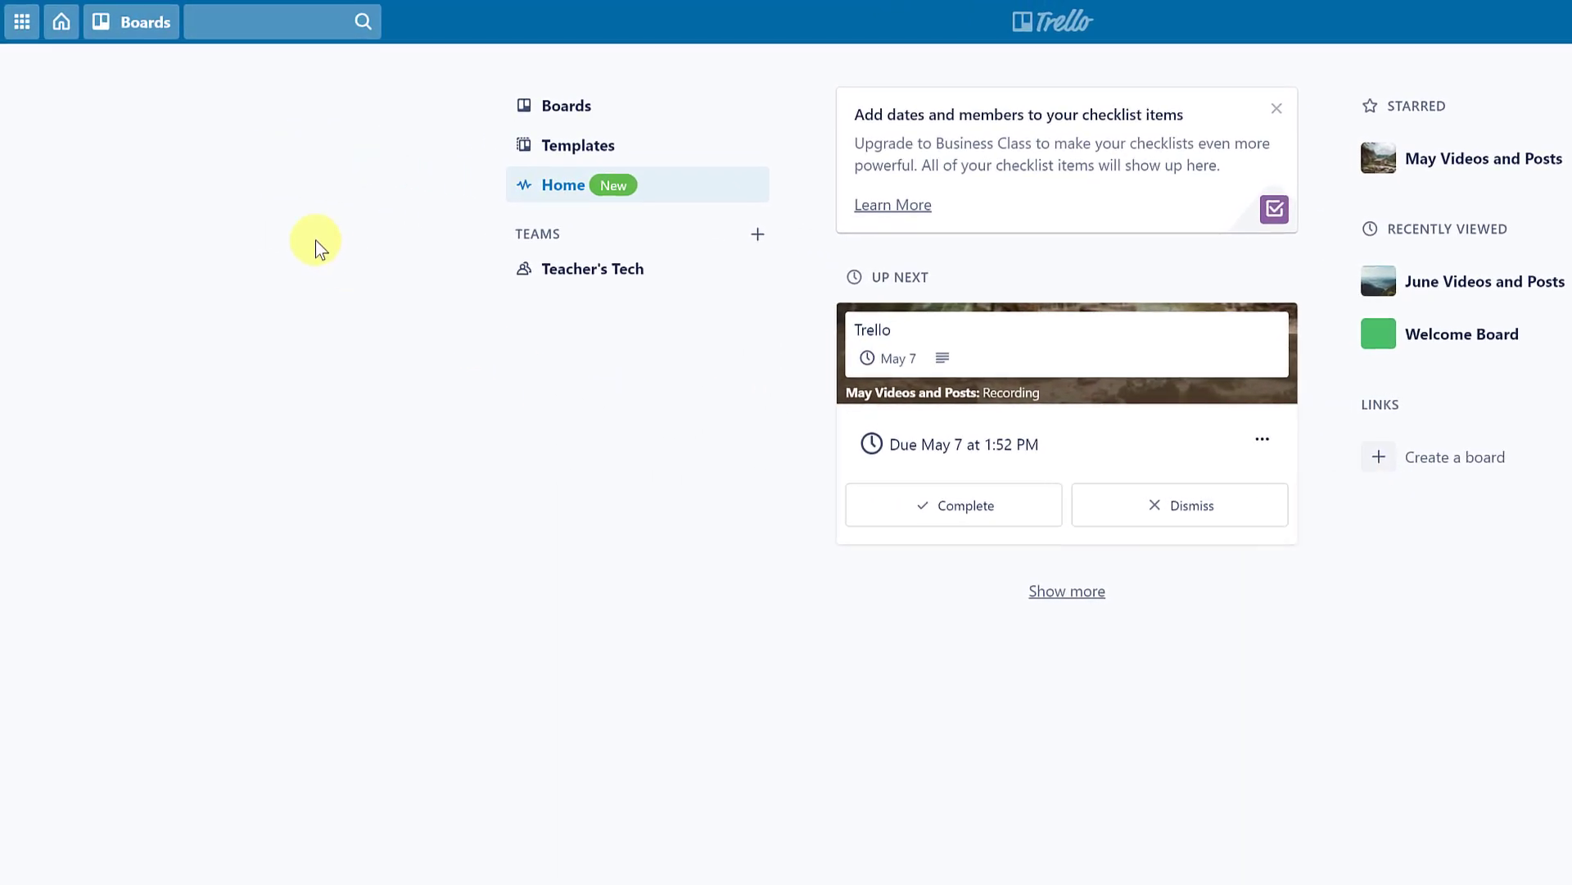
Step: Open the starred May Videos and Posts board from the Boards menu
click(132, 37)
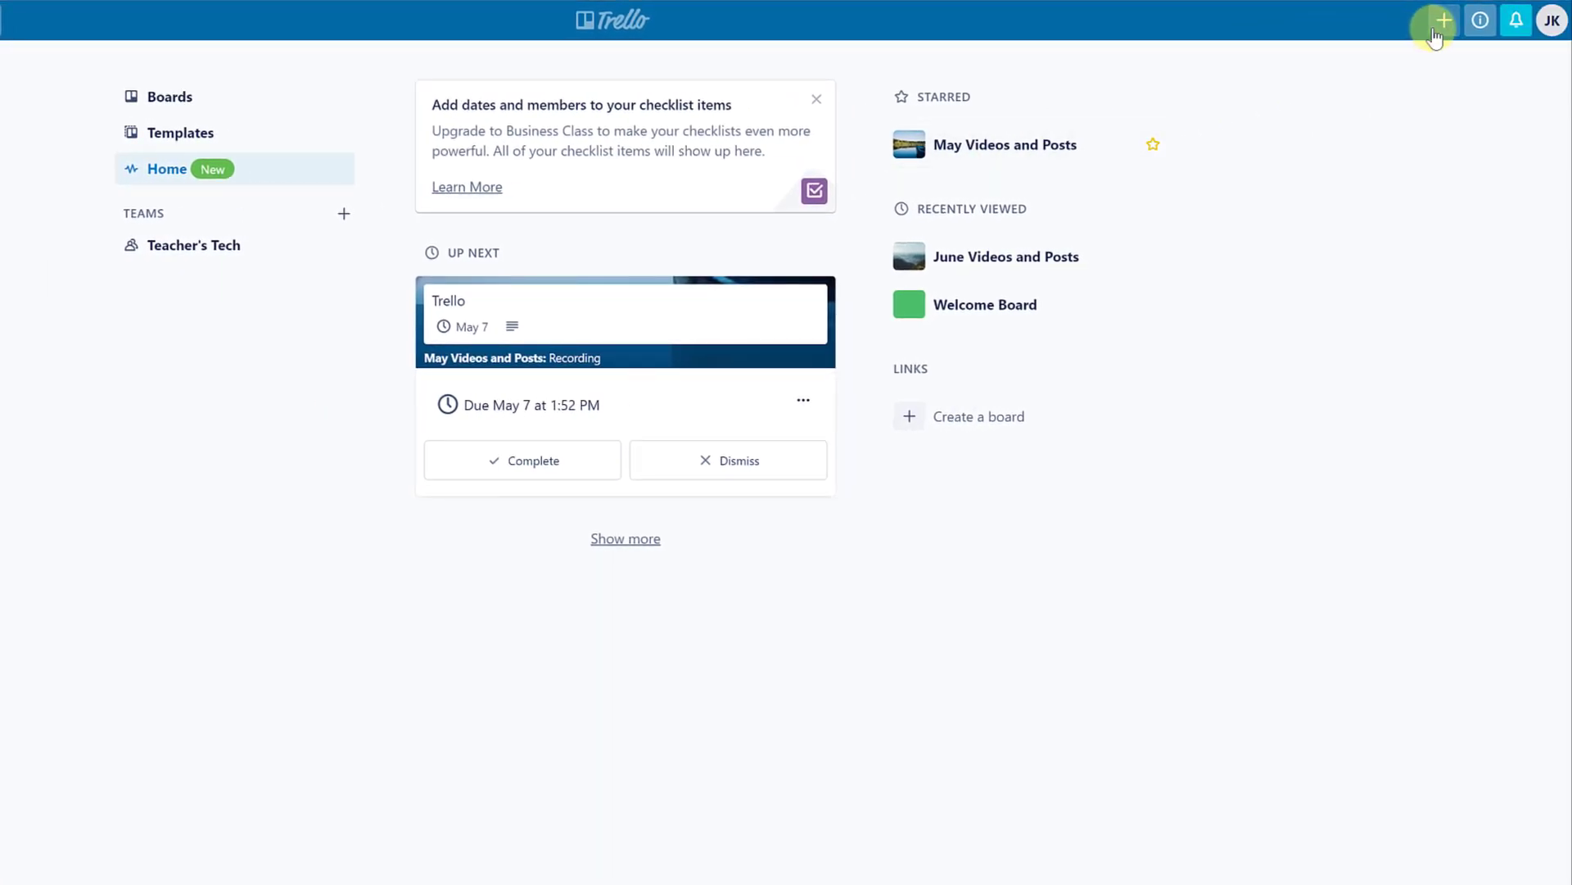
click(1432, 31)
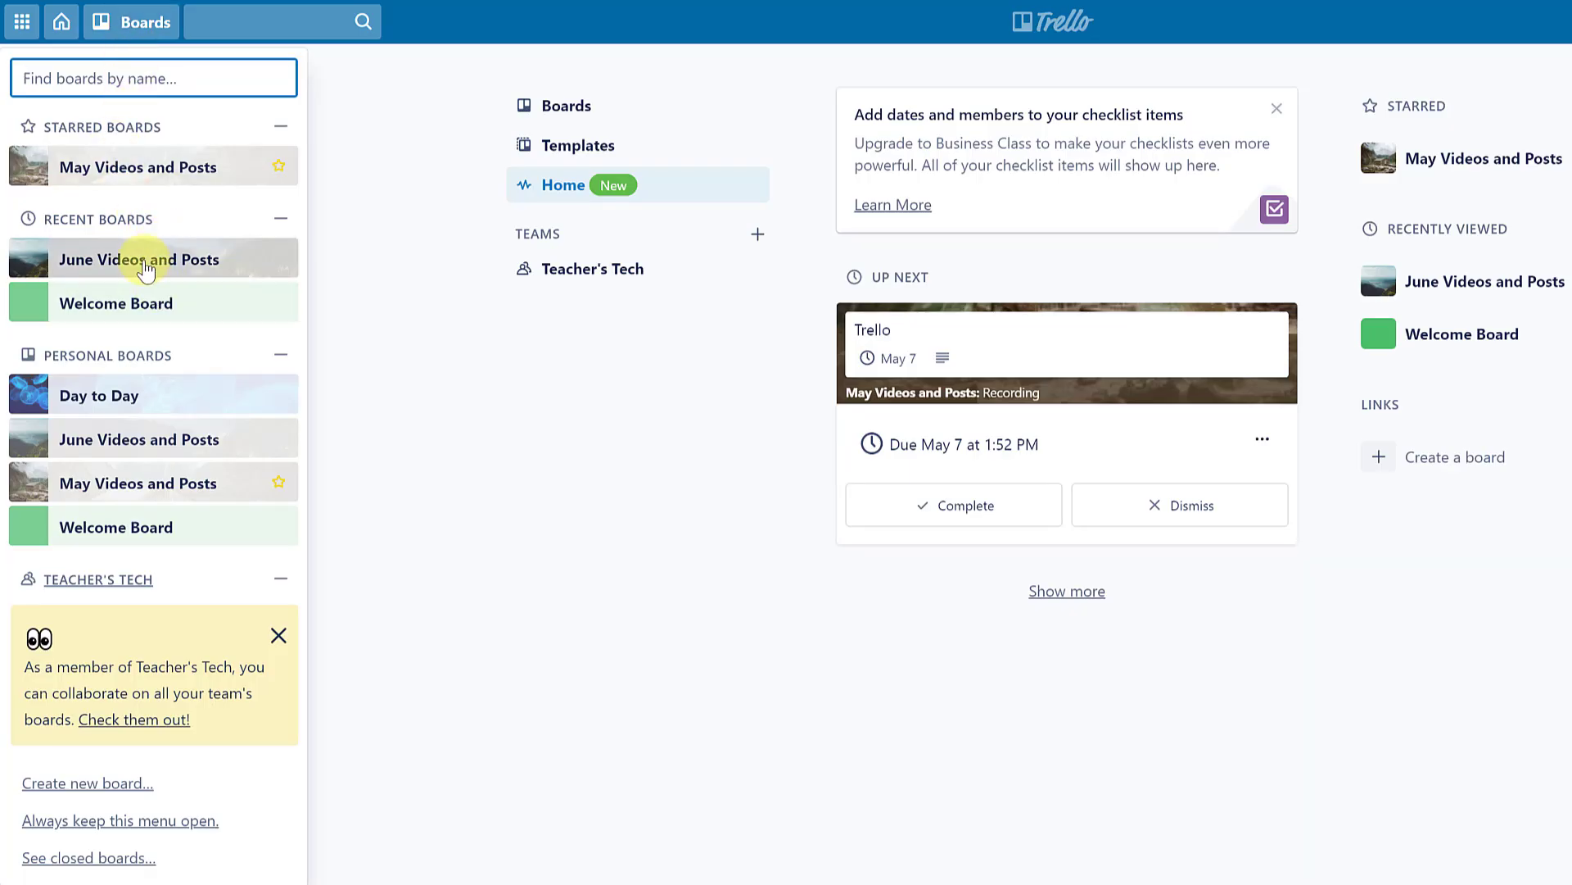
click(131, 181)
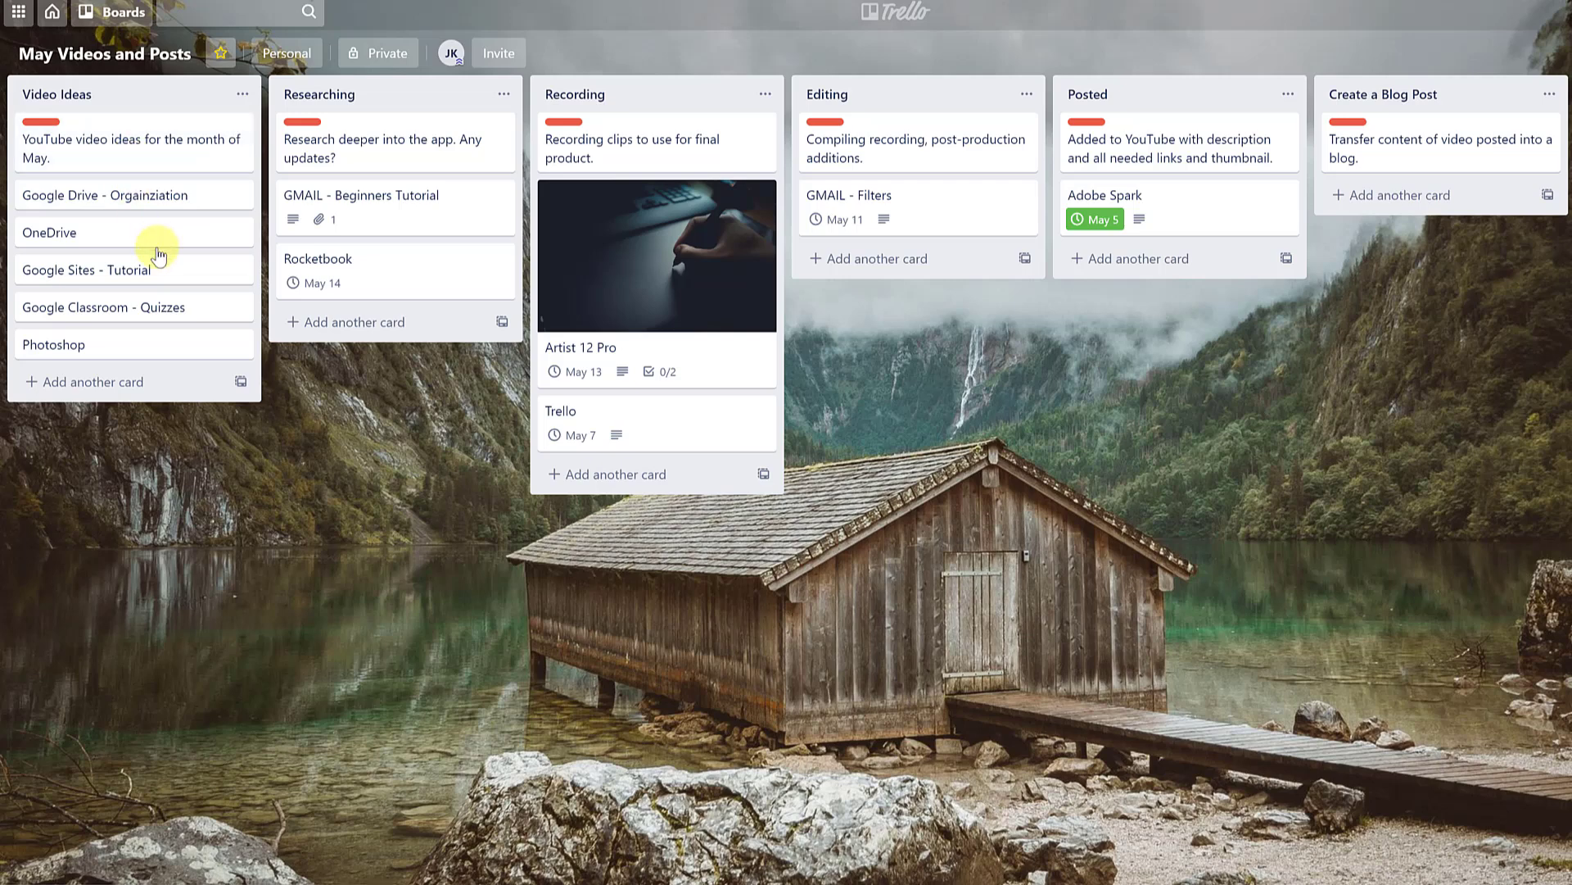
Step: Move Photoshop under Rocketbook in Researching, and Google Classroom - Quizzes up to second in Video Ideas
drag(132, 338, 355, 327)
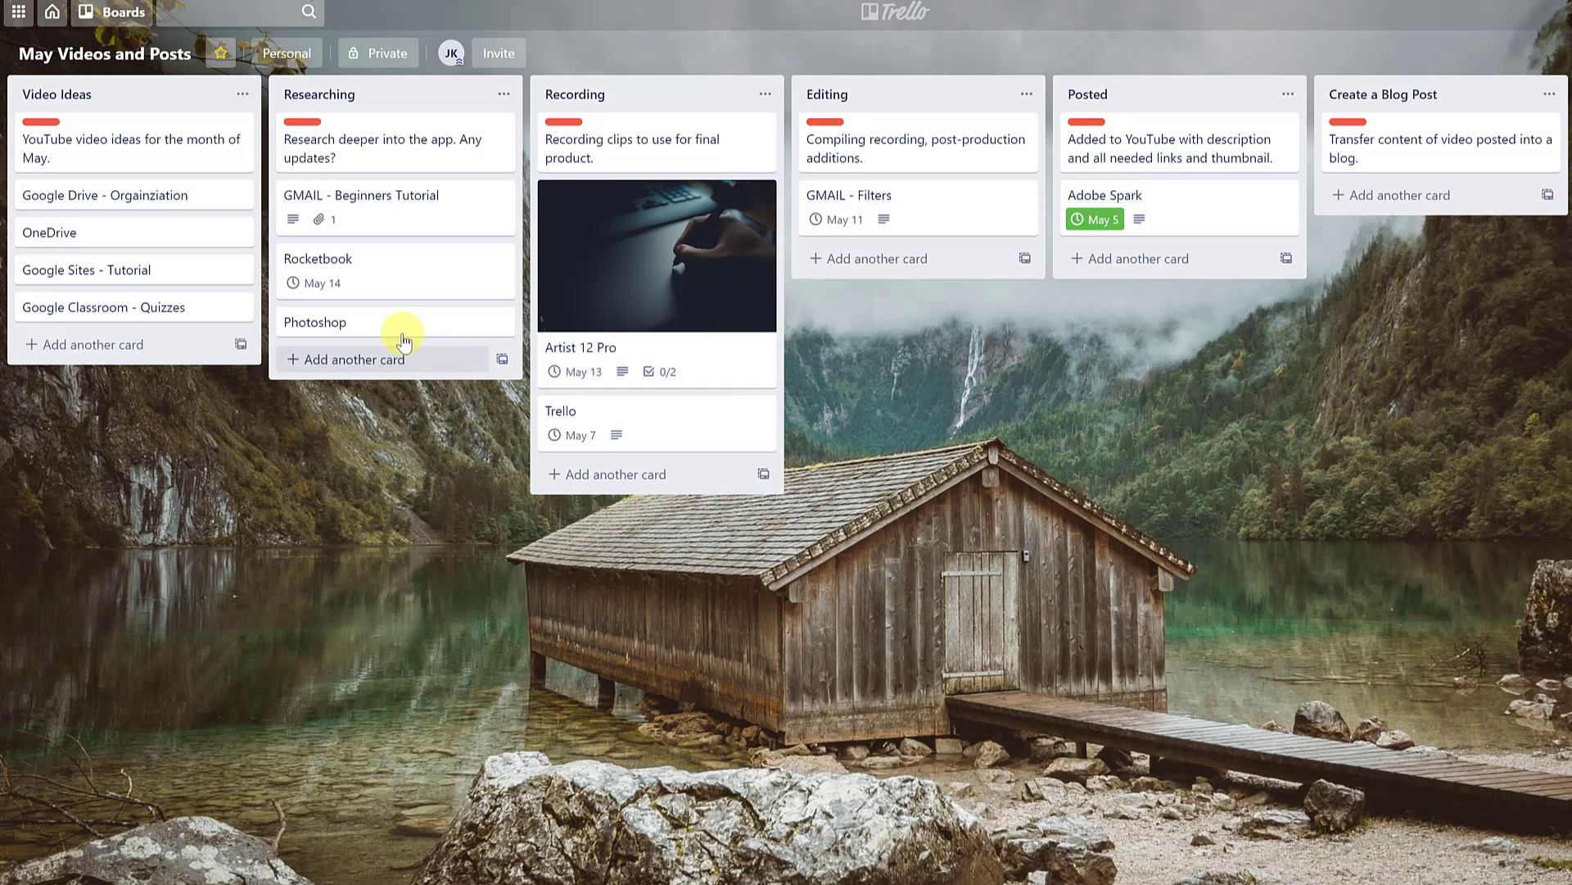
drag(158, 308, 168, 242)
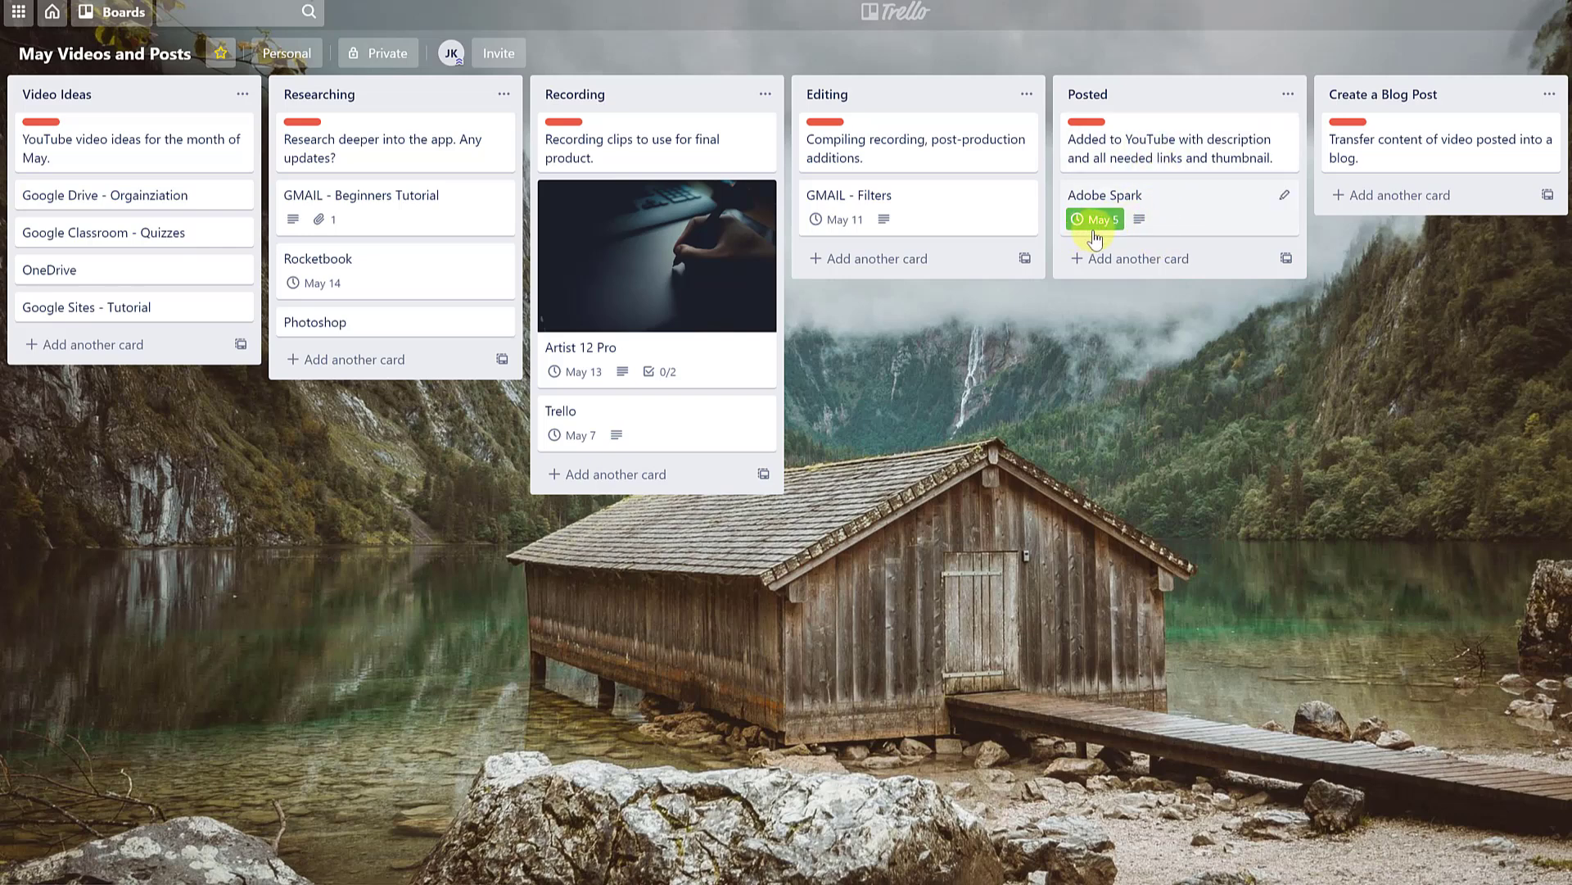
click(1195, 214)
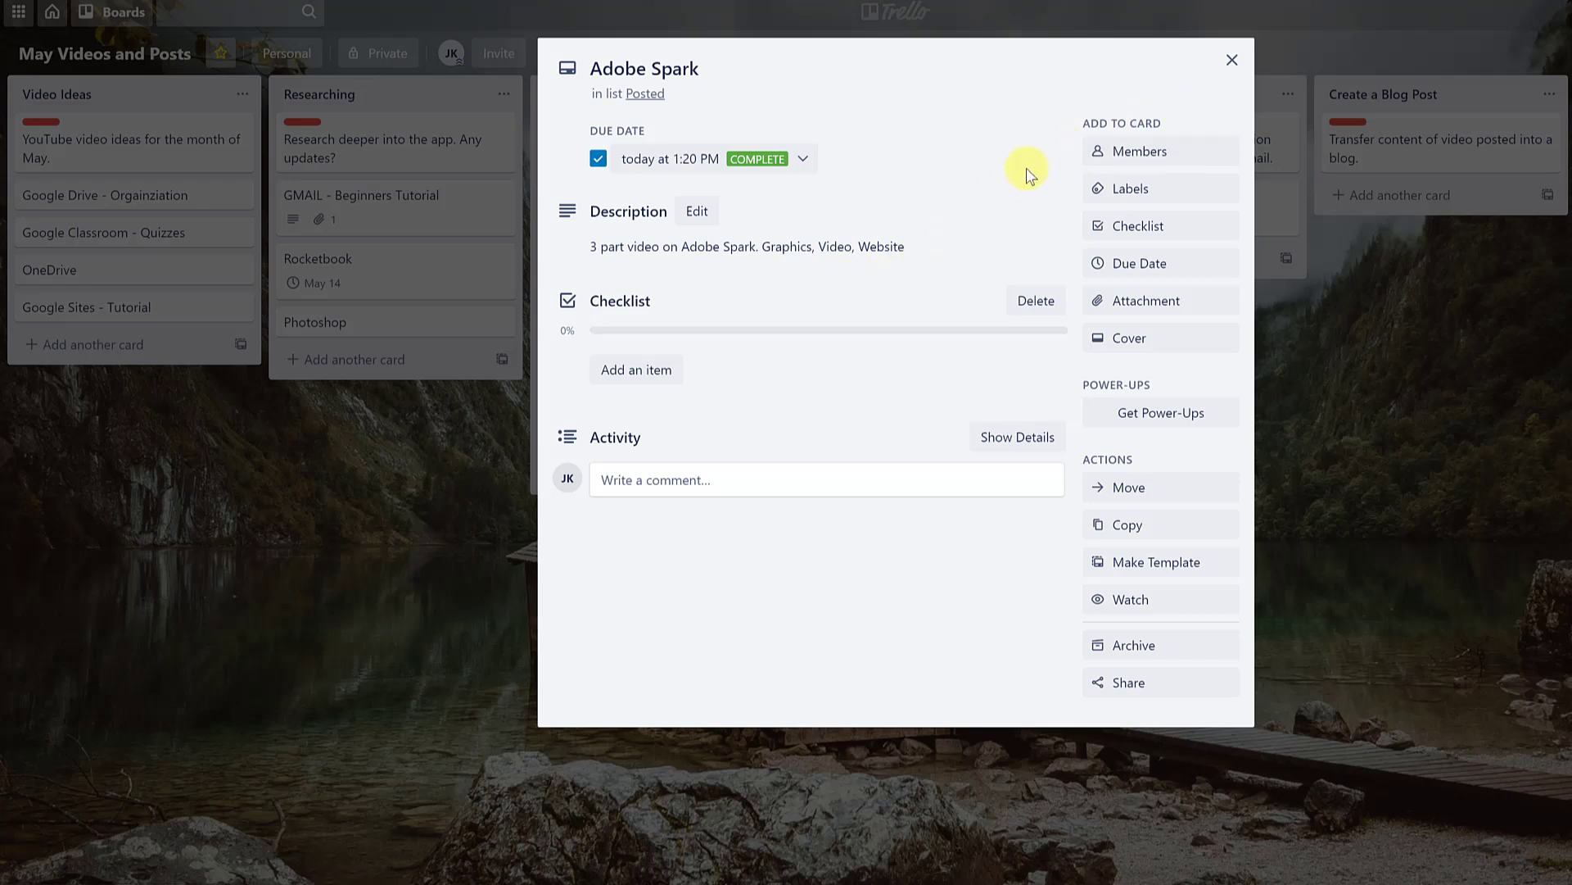
click(1231, 60)
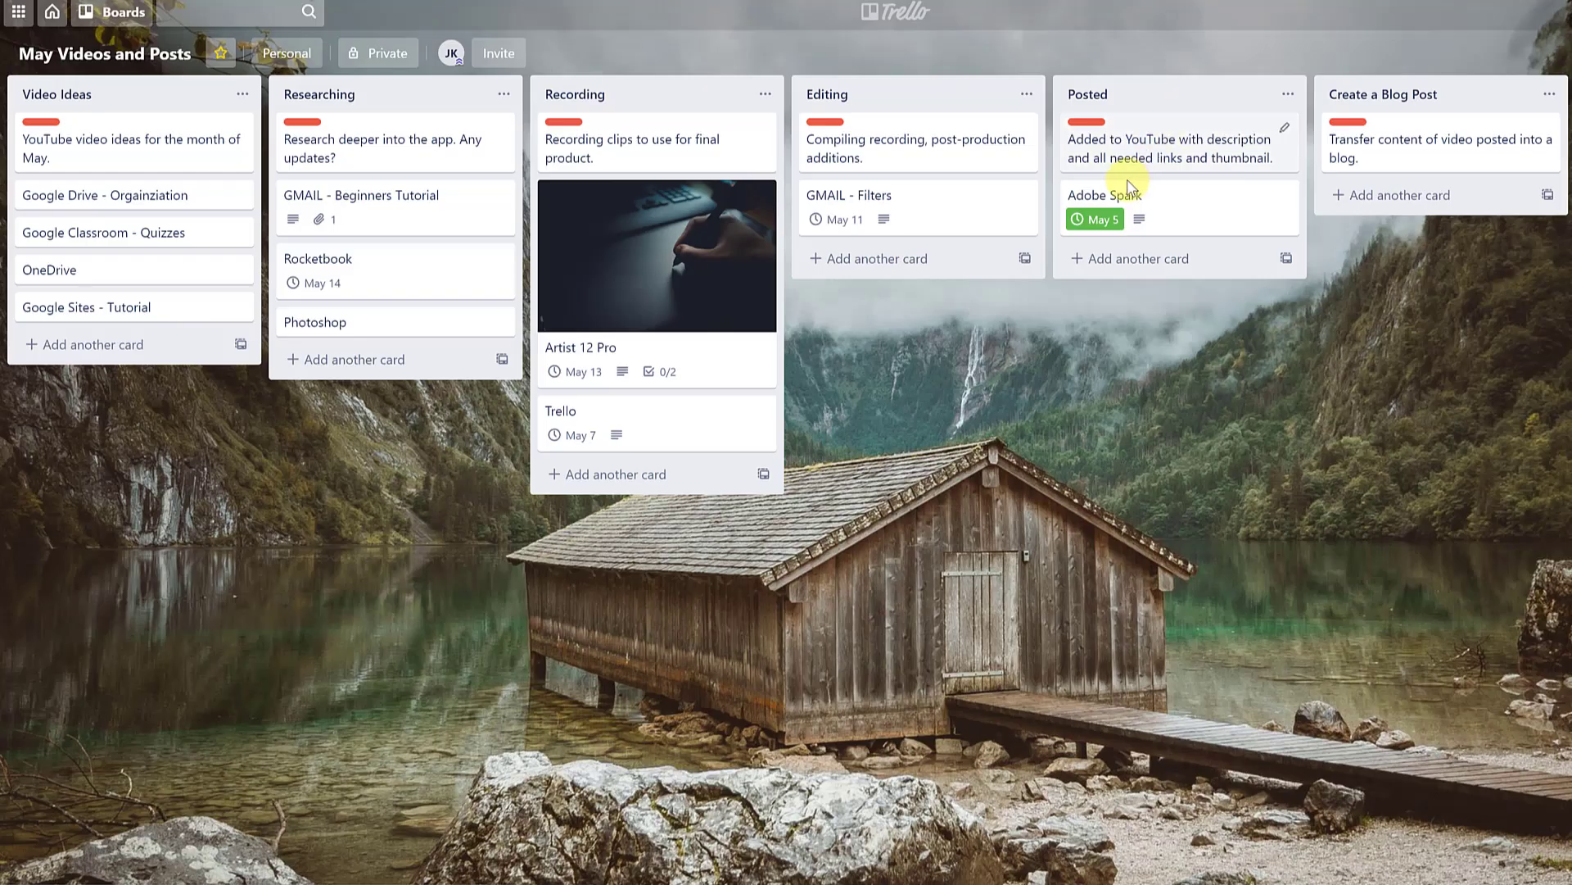
Step: Move Adobe Spark to Editing and back, then put Google Drive - Orgainziation at the bottom of Researching
mouse_move(1176, 205)
mouse_down()
mouse_move(899, 256)
mouse_move(674, 499)
mouse_move(1024, 270)
mouse_move(969, 274)
mouse_move(1179, 218)
mouse_up()
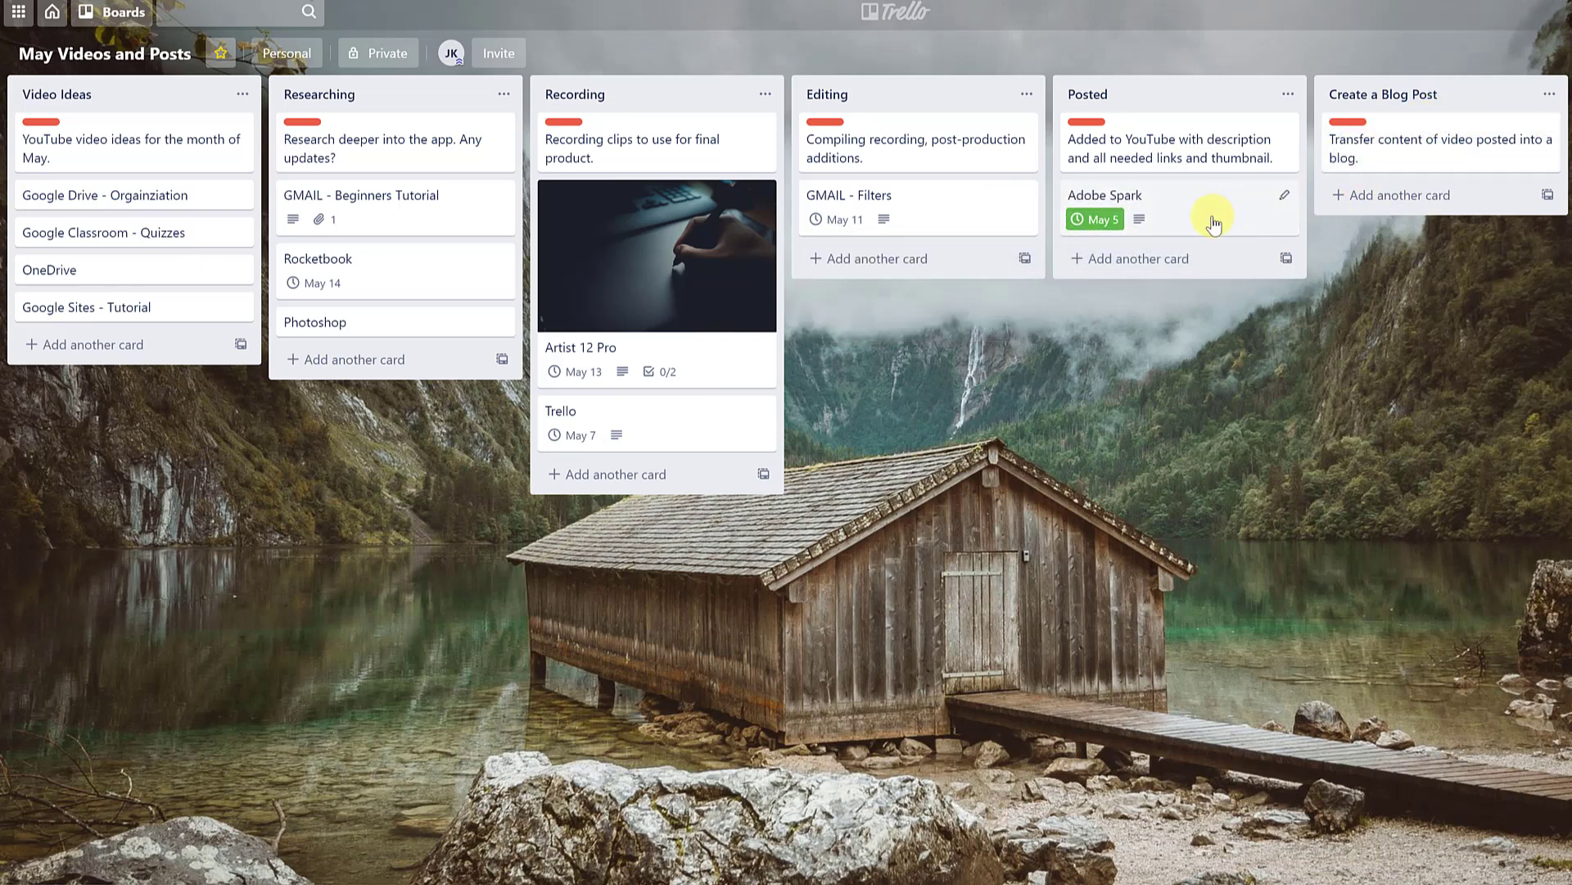
mouse_move(1246, 210)
mouse_down()
mouse_move(1474, 200)
mouse_move(1253, 224)
mouse_up()
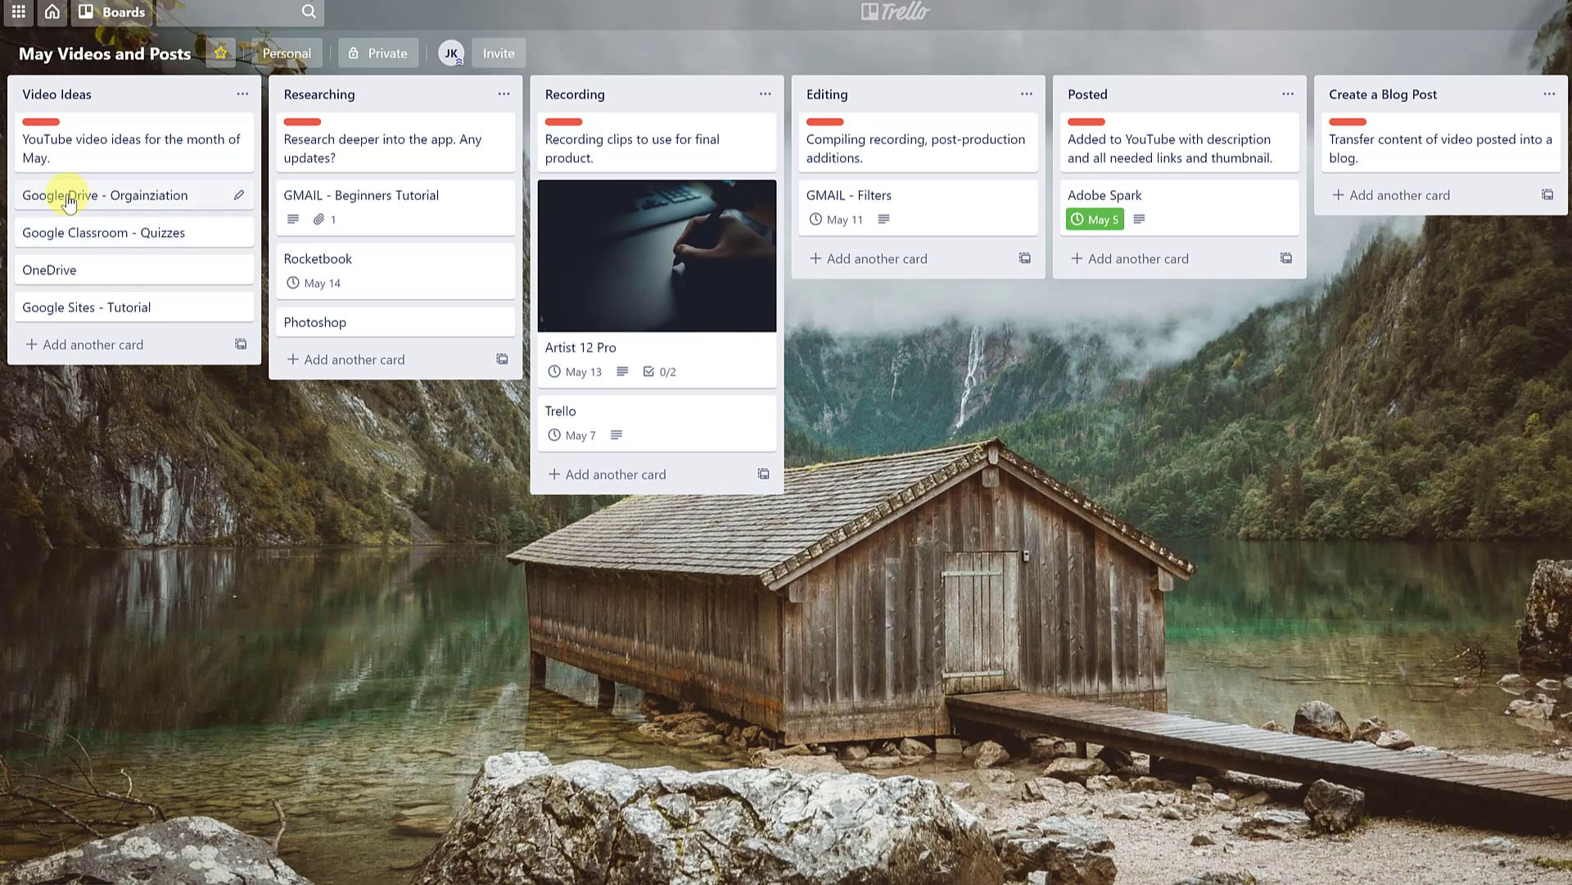
drag(68, 201, 345, 374)
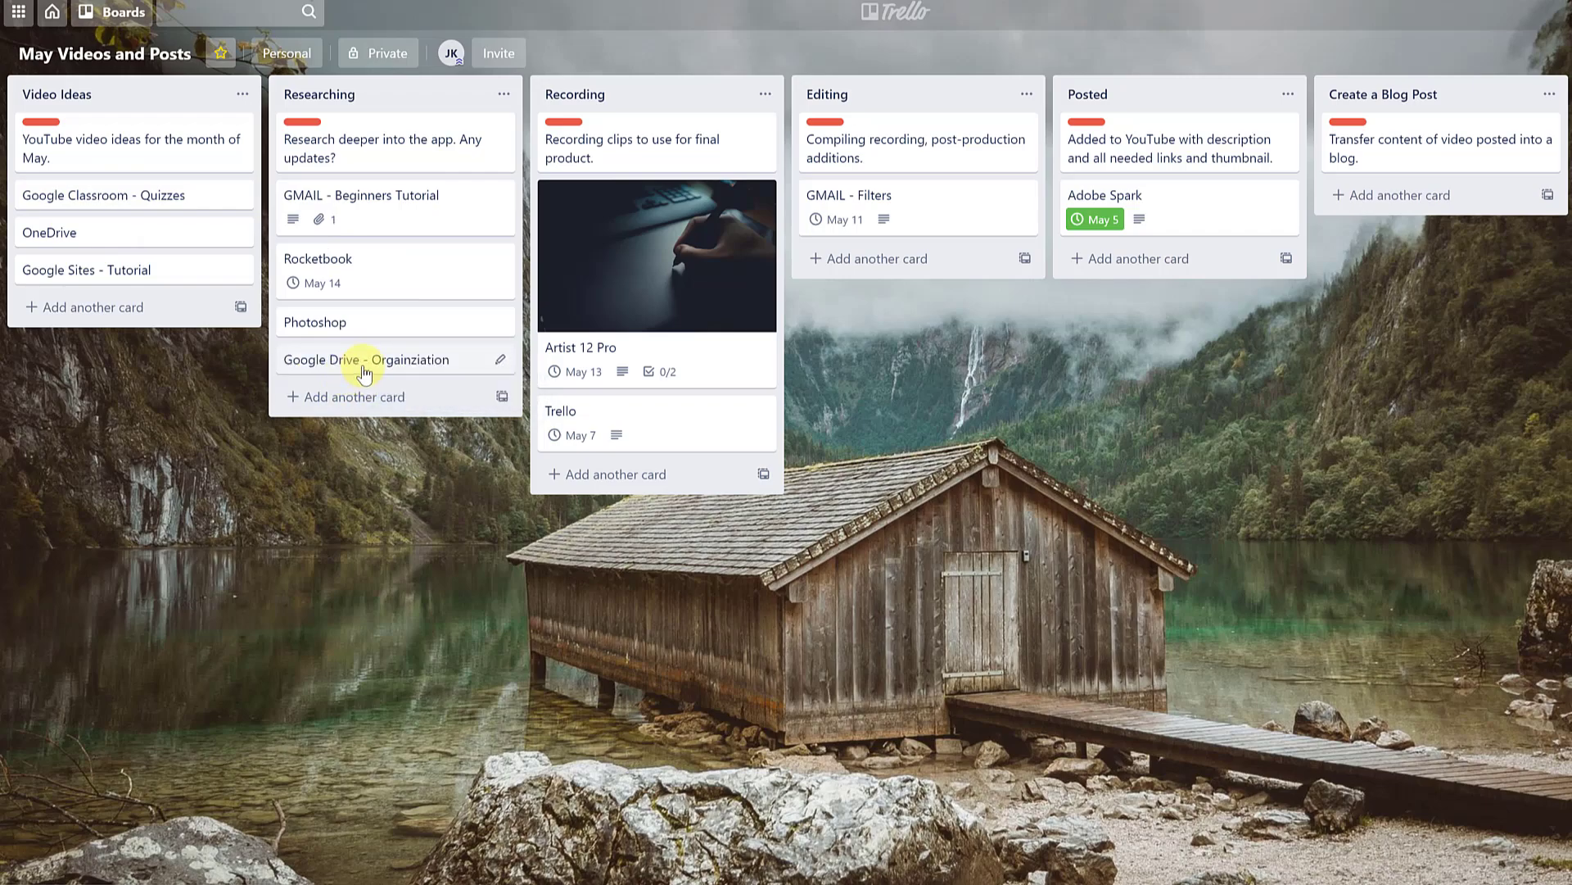
Step: Give the Google Drive - Orgainziation card a due date of May 13 at 2:48 PM
click(366, 365)
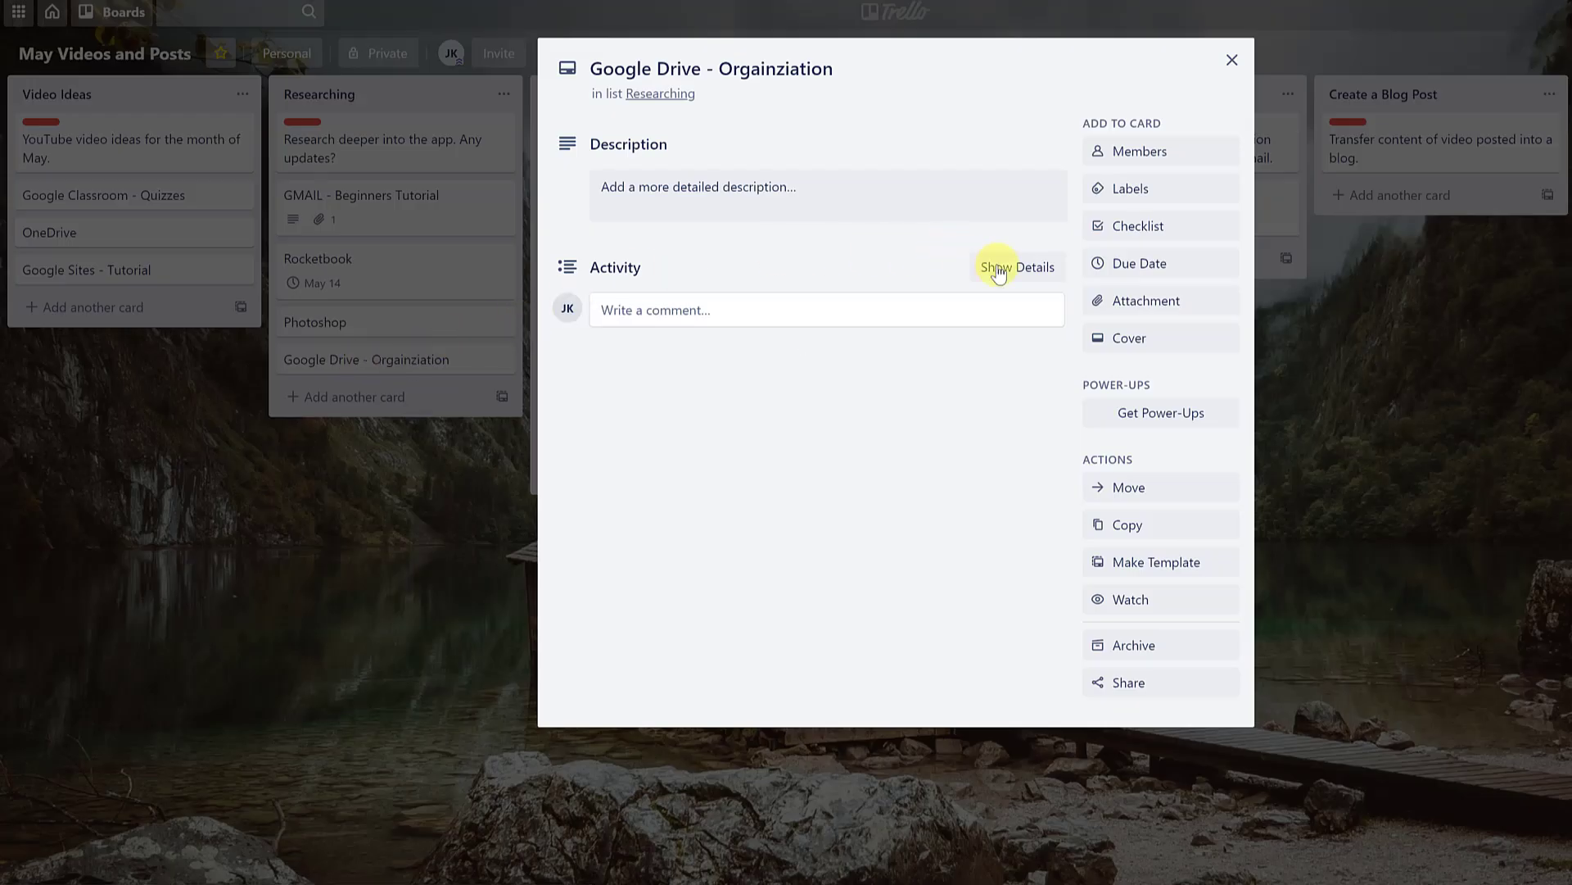
click(1154, 262)
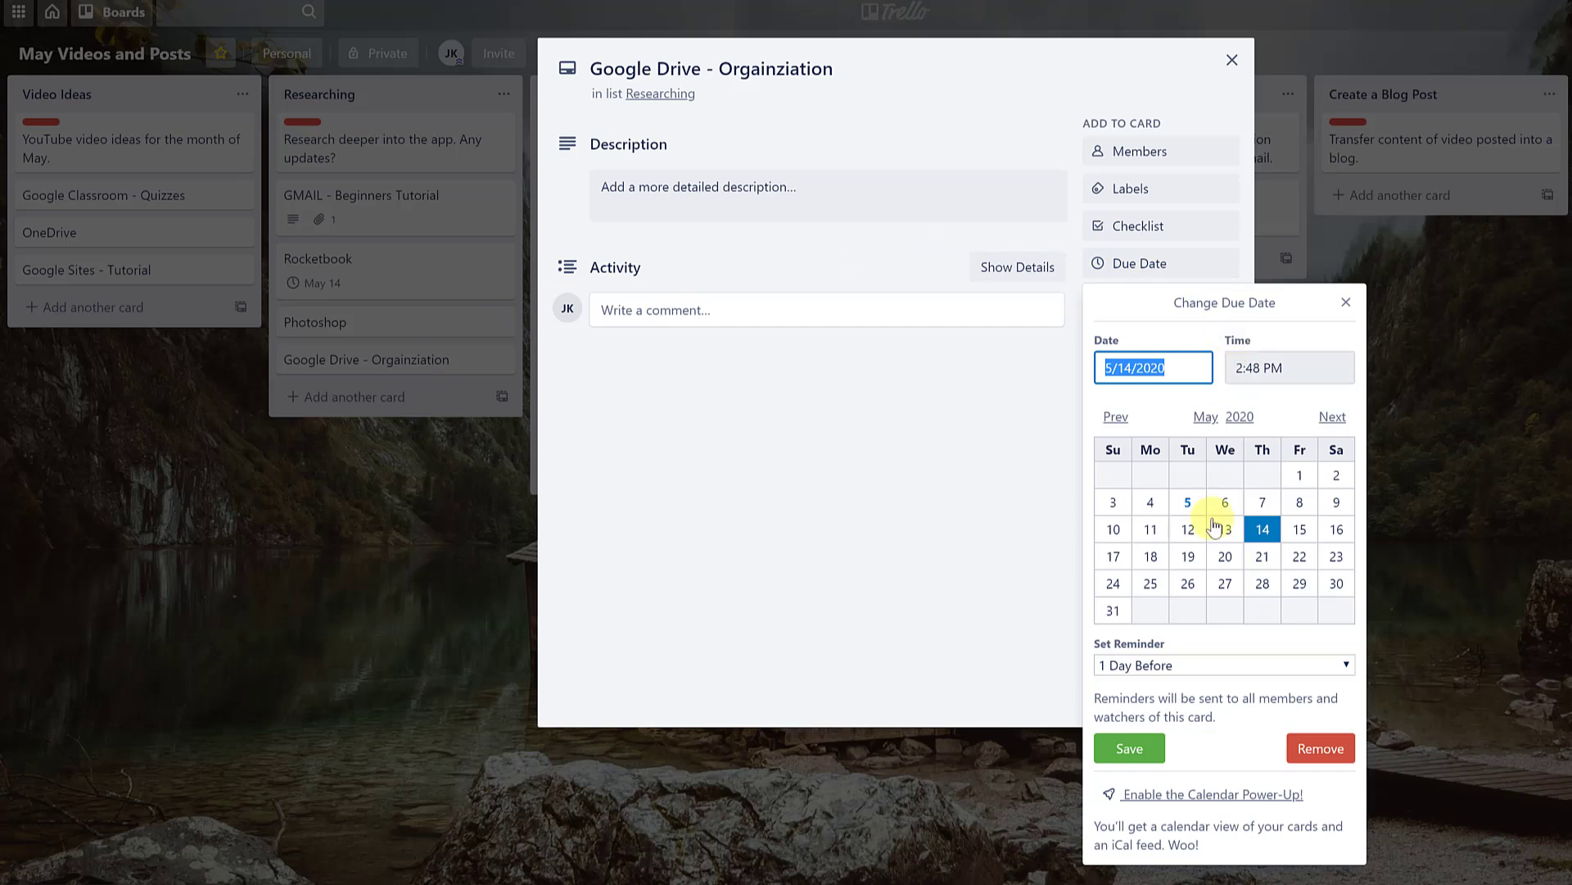
click(1300, 557)
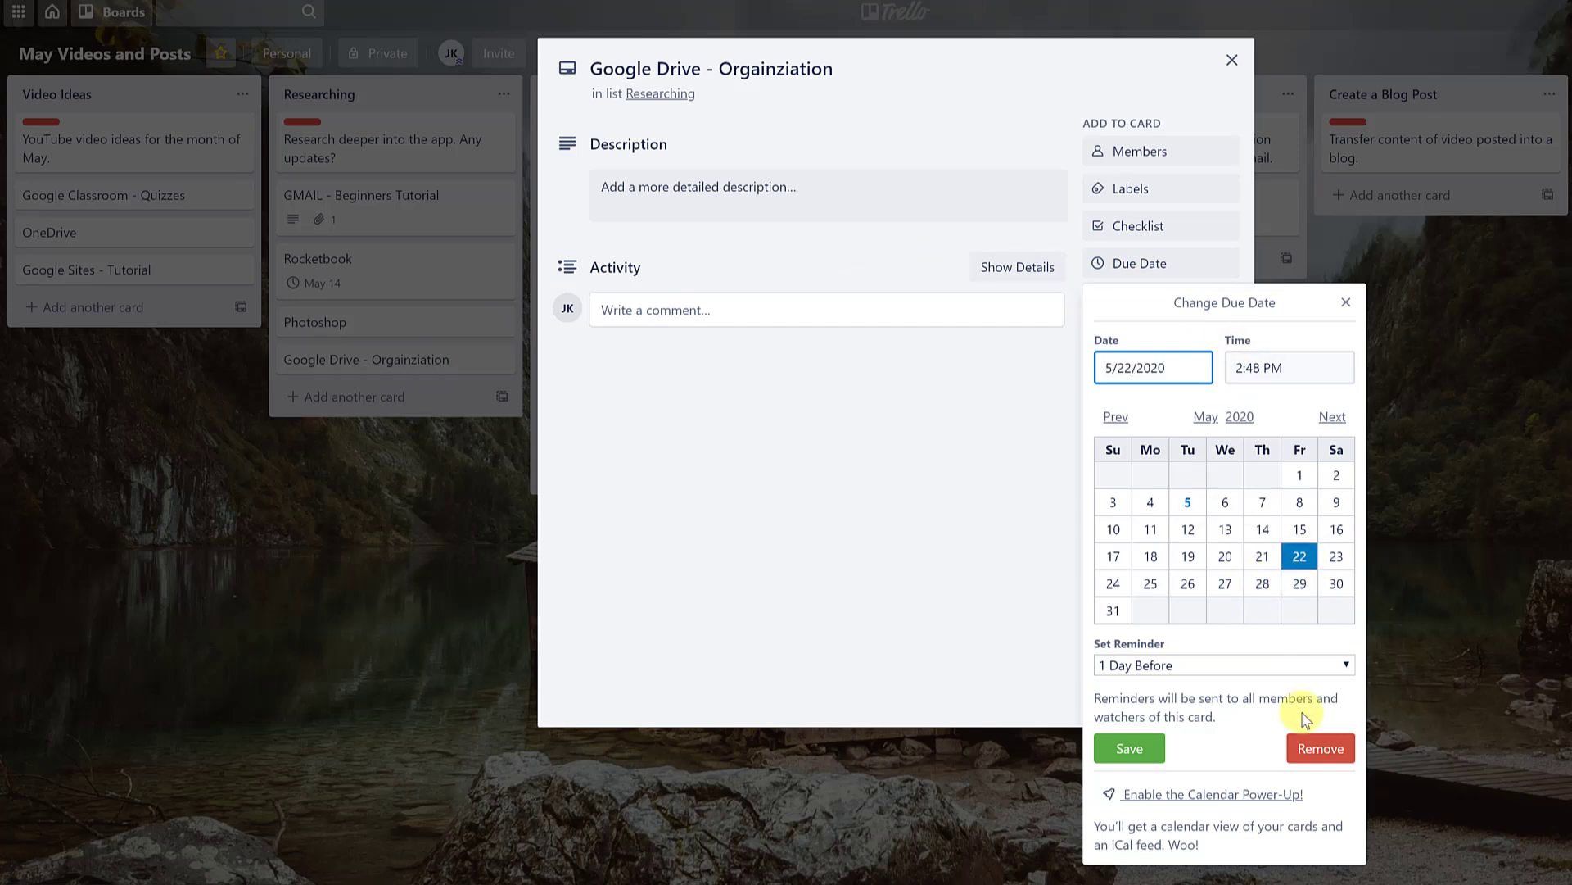
click(1192, 665)
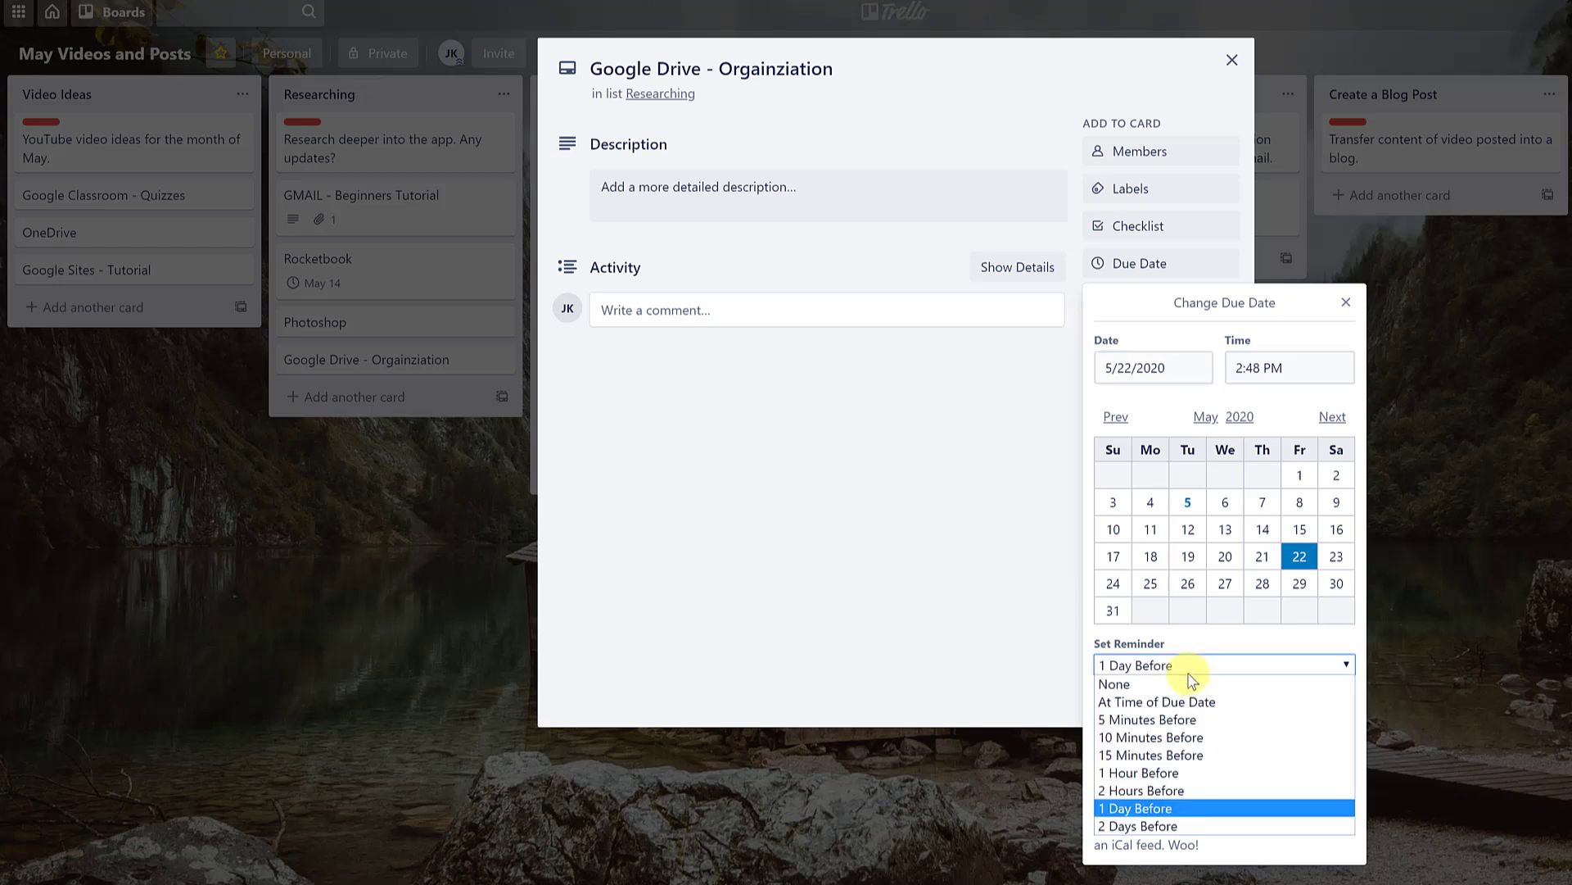
click(1180, 808)
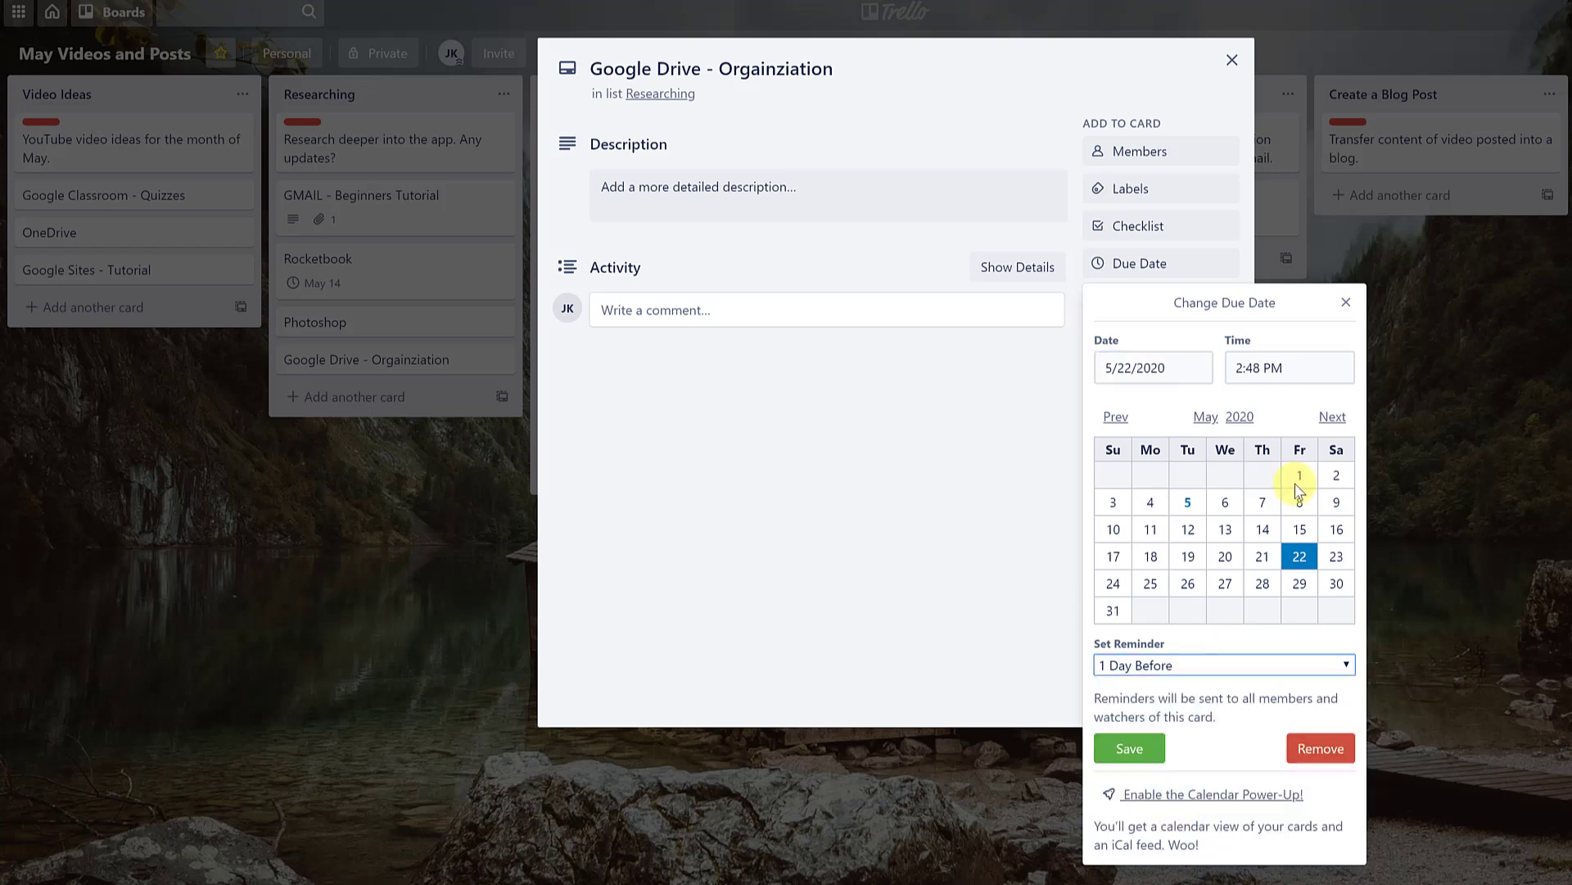
click(1346, 303)
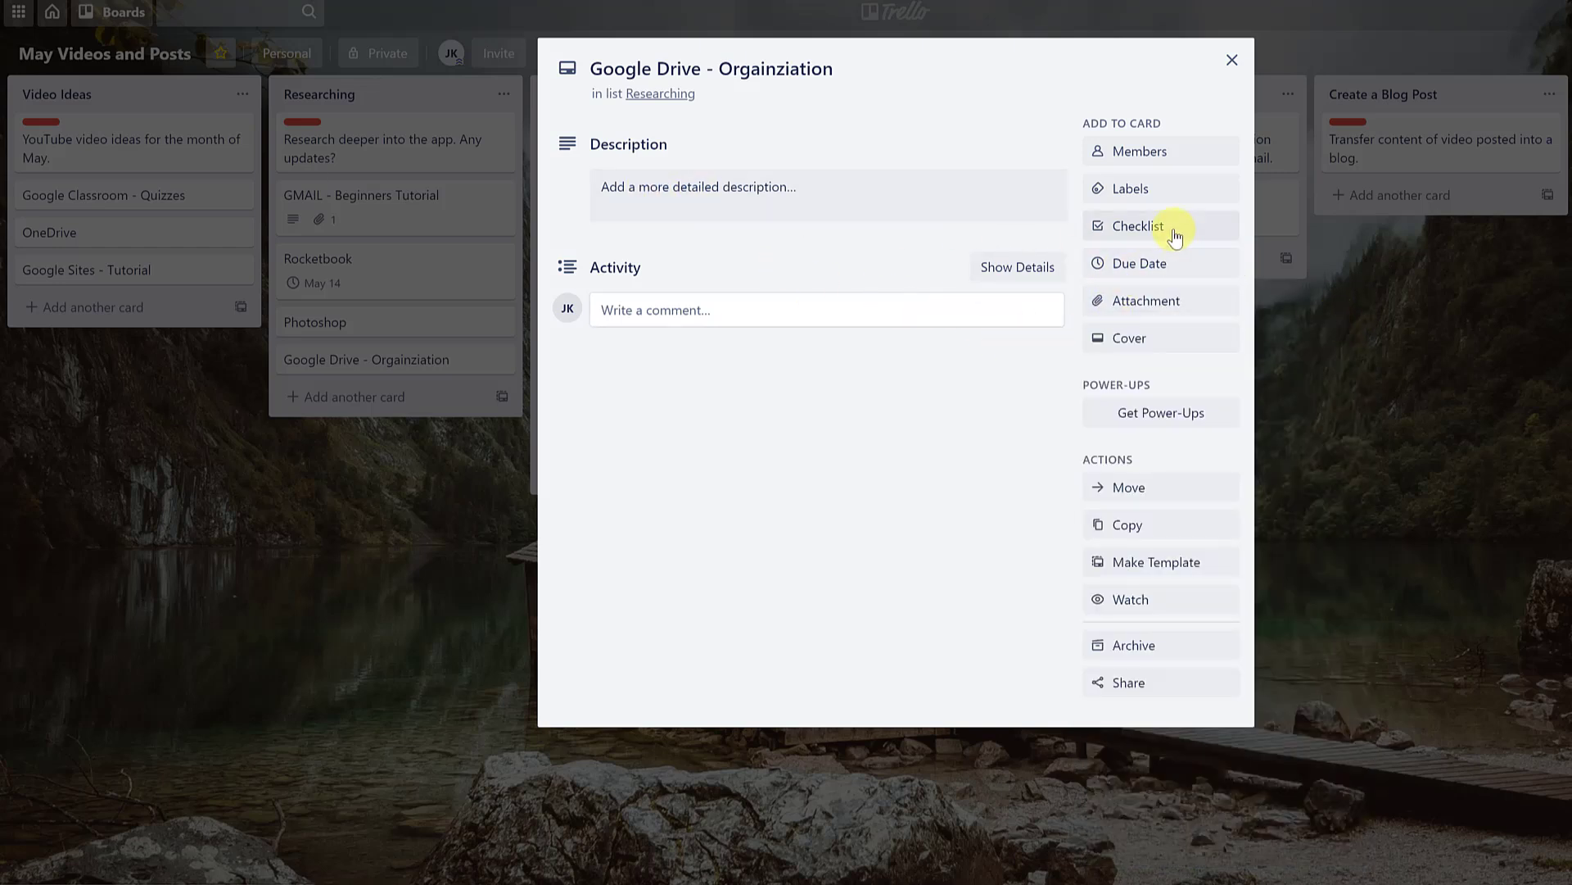
click(1160, 261)
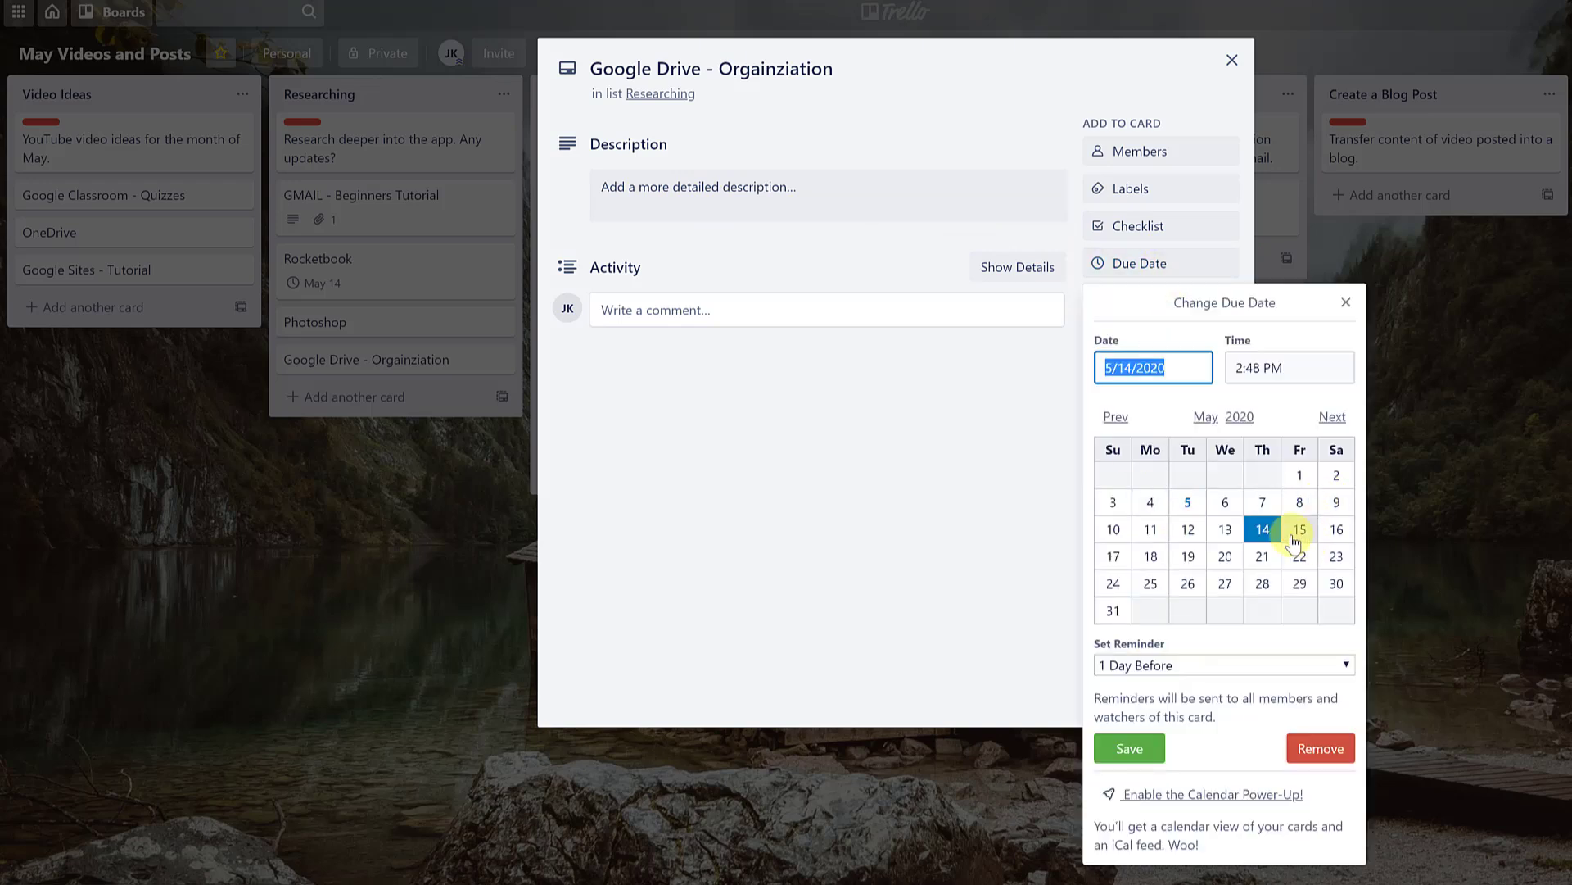
click(1124, 749)
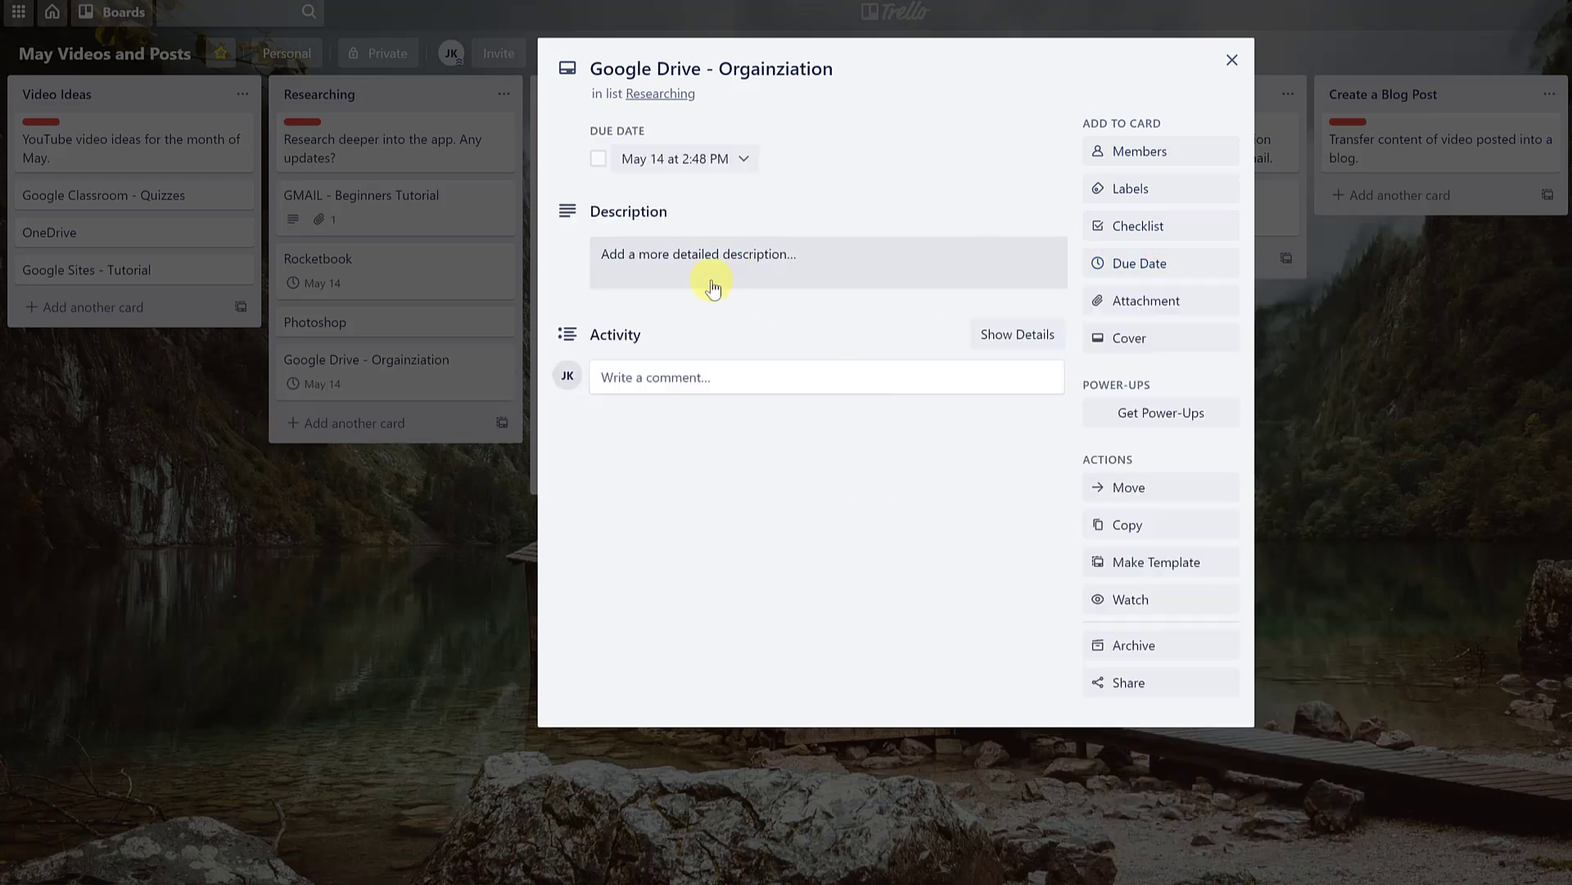
click(744, 161)
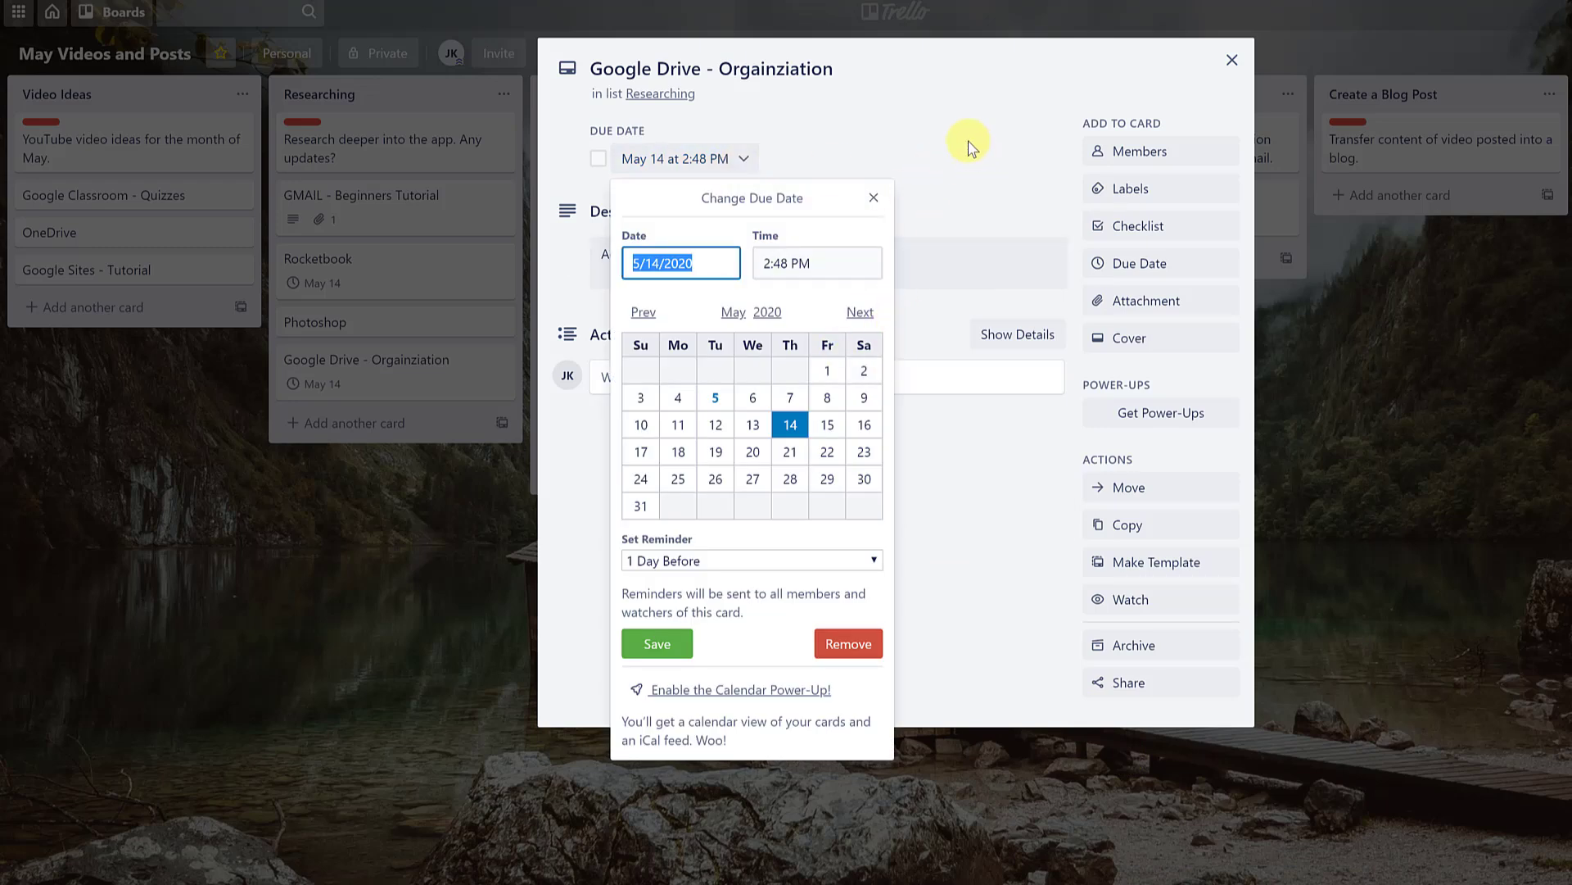
click(755, 424)
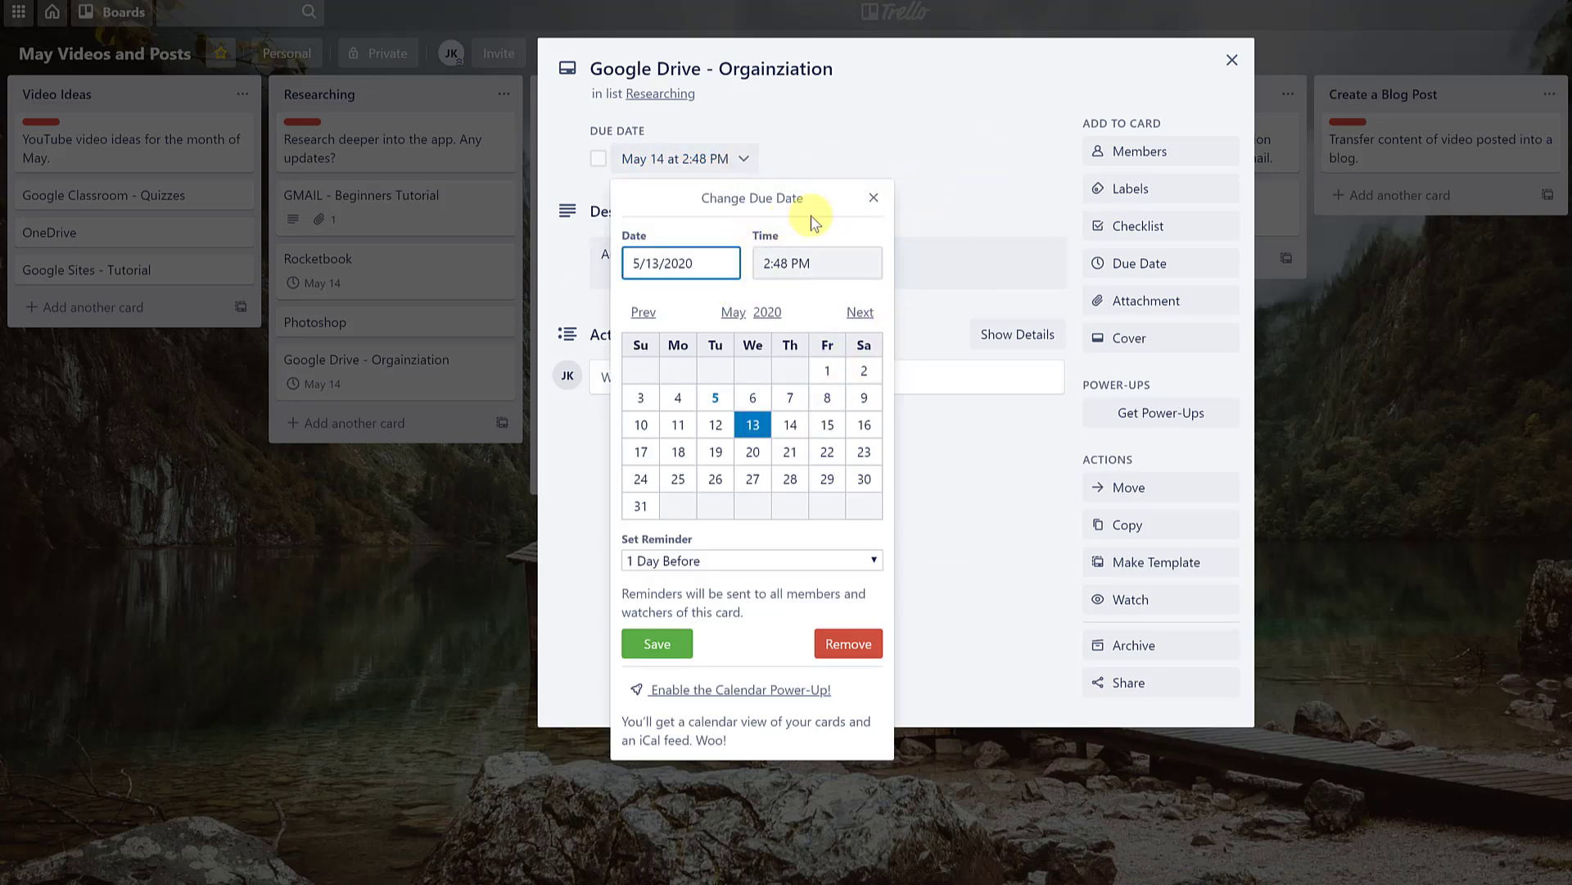
click(665, 642)
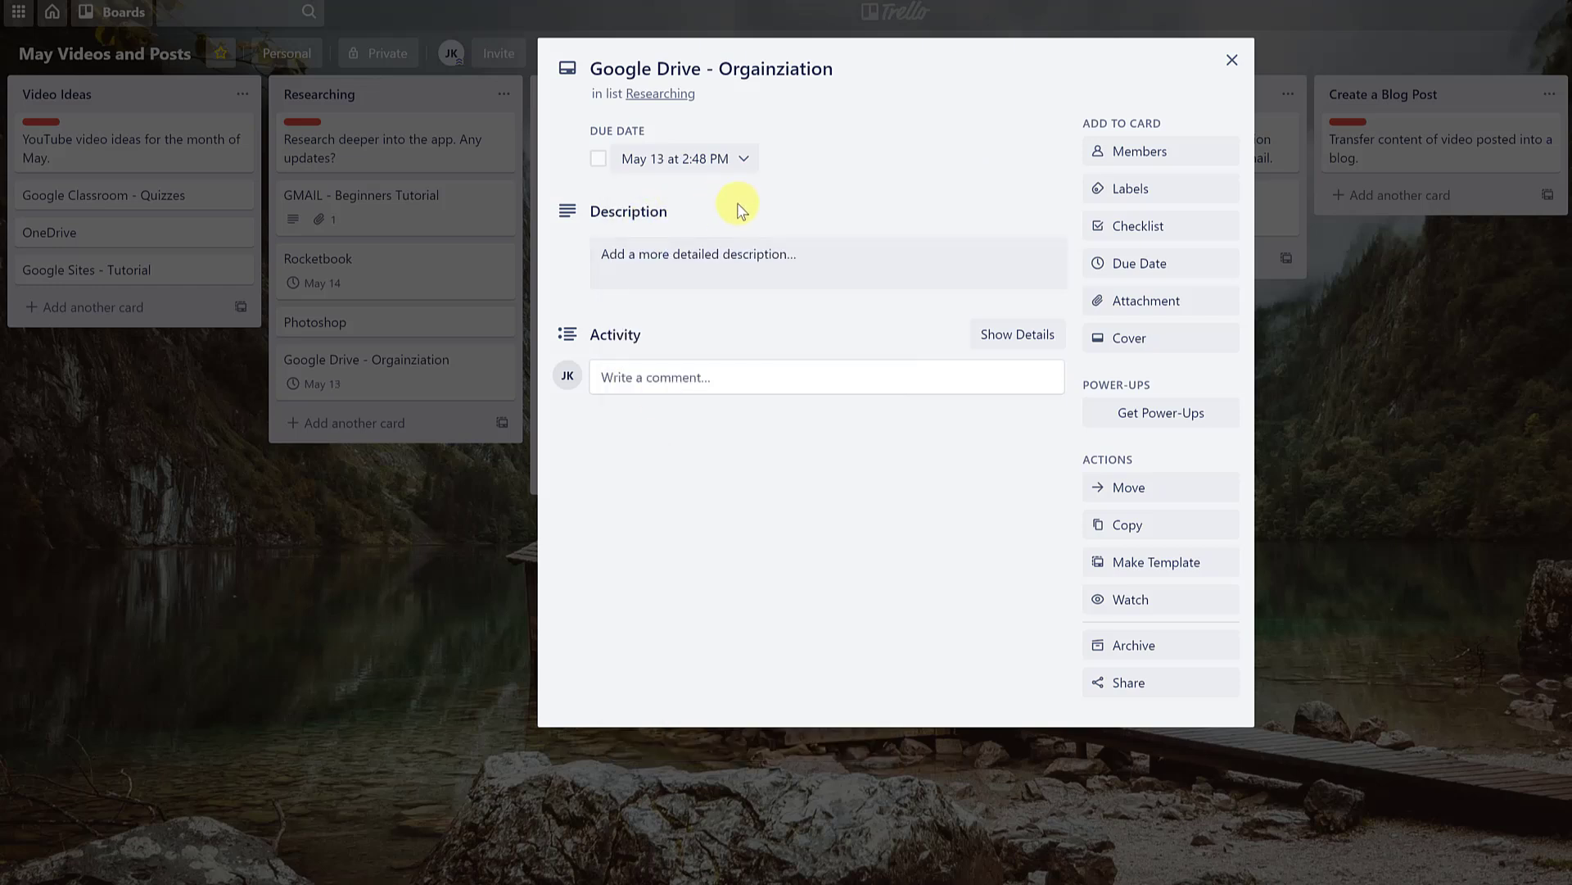
Step: Save 'Labels' as the card's description and close the card back to the board
click(718, 258)
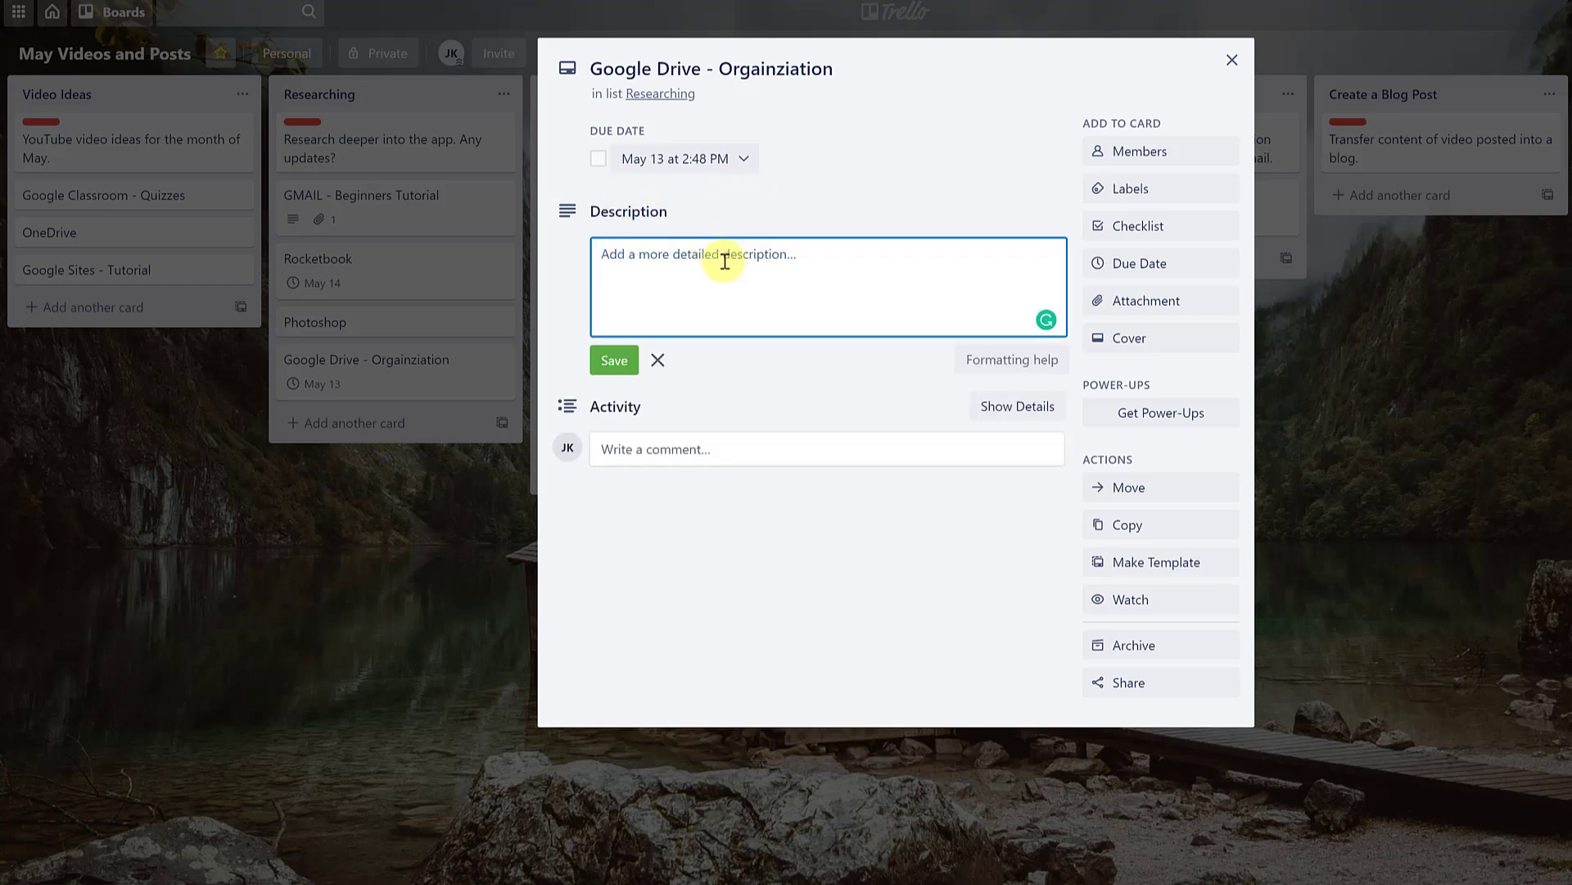
text(Labels)
click(815, 405)
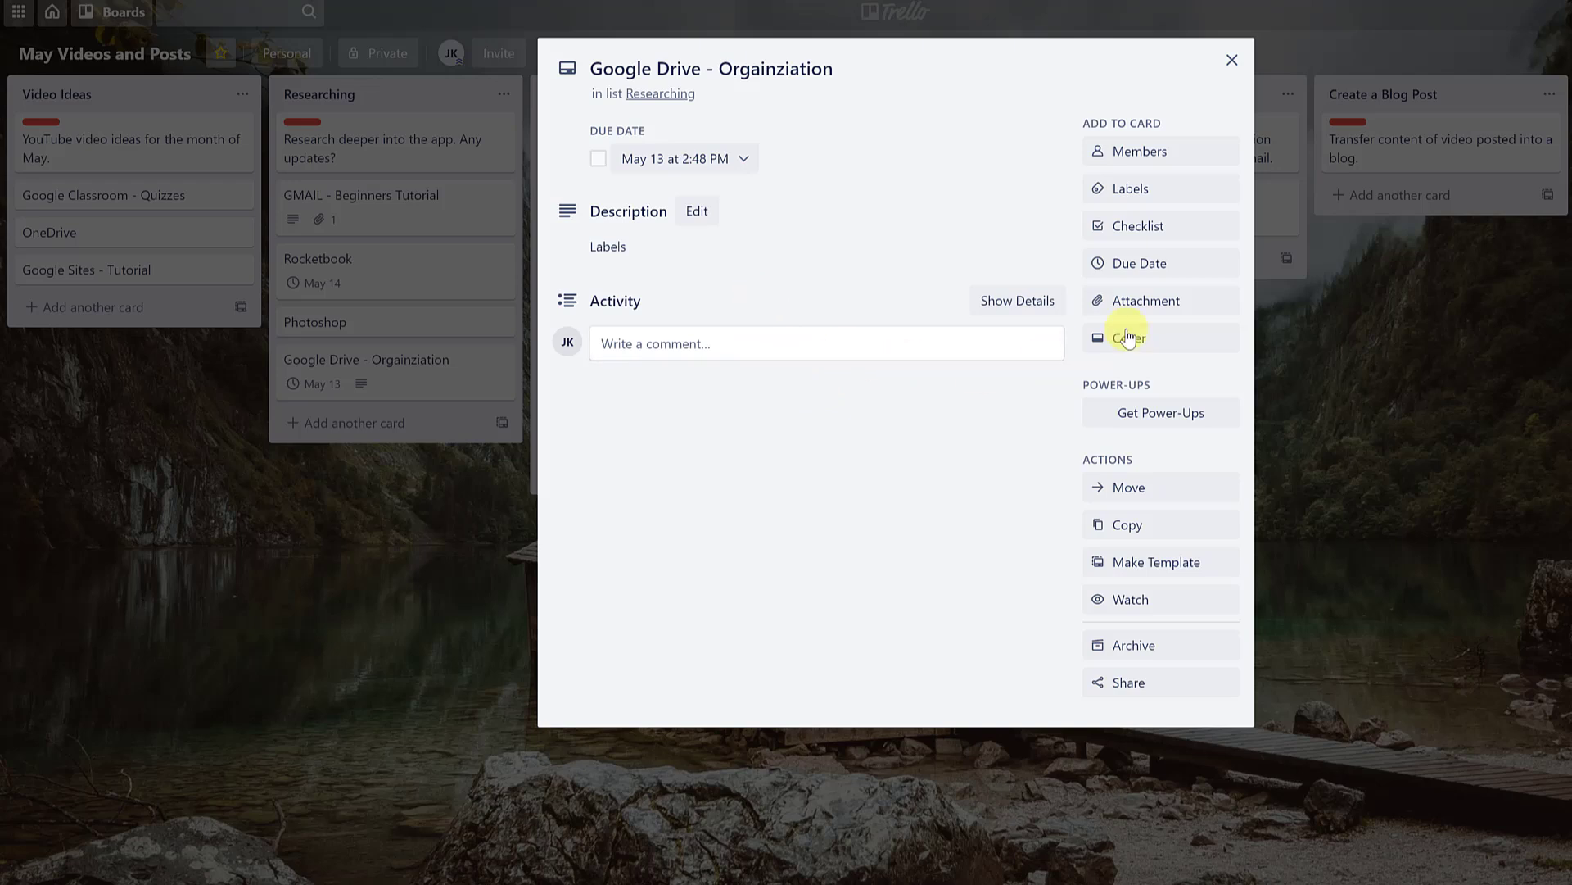
click(1144, 305)
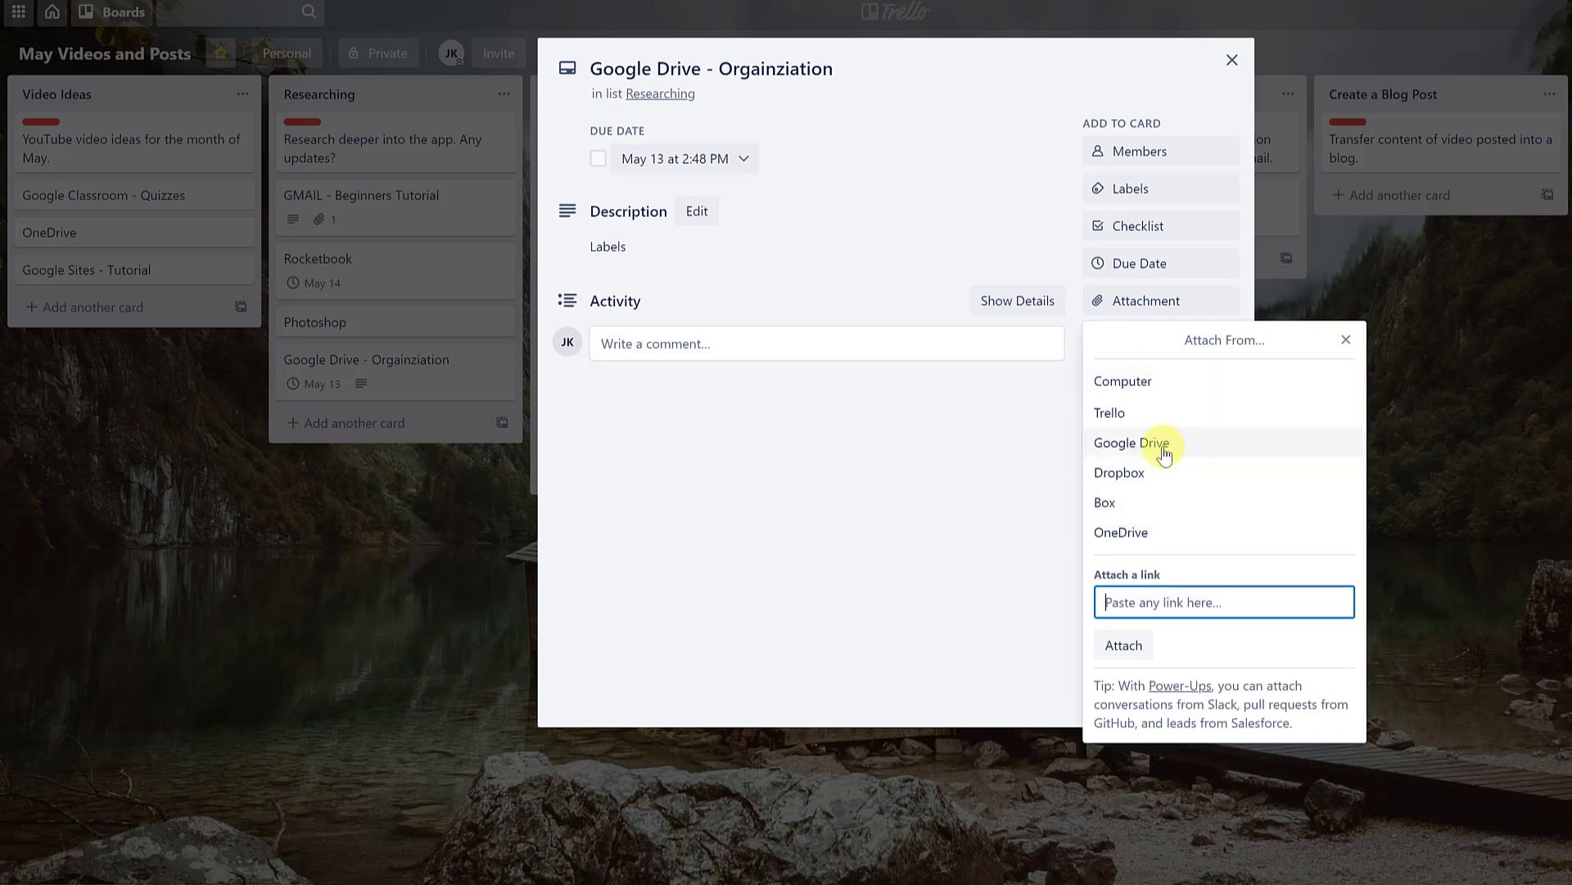
key(Escape)
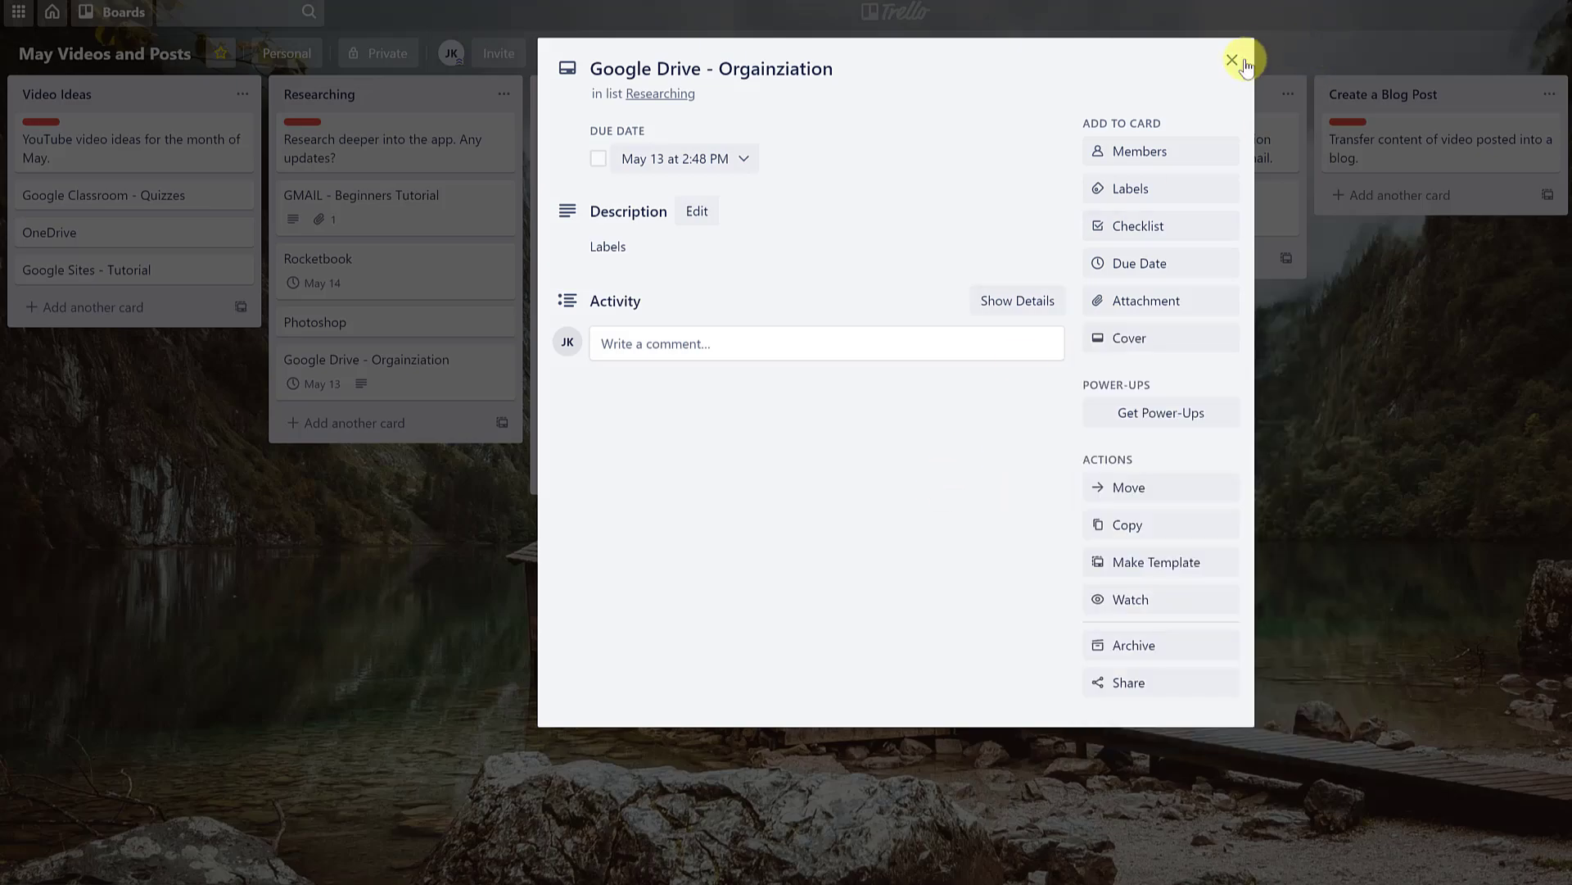
click(1232, 60)
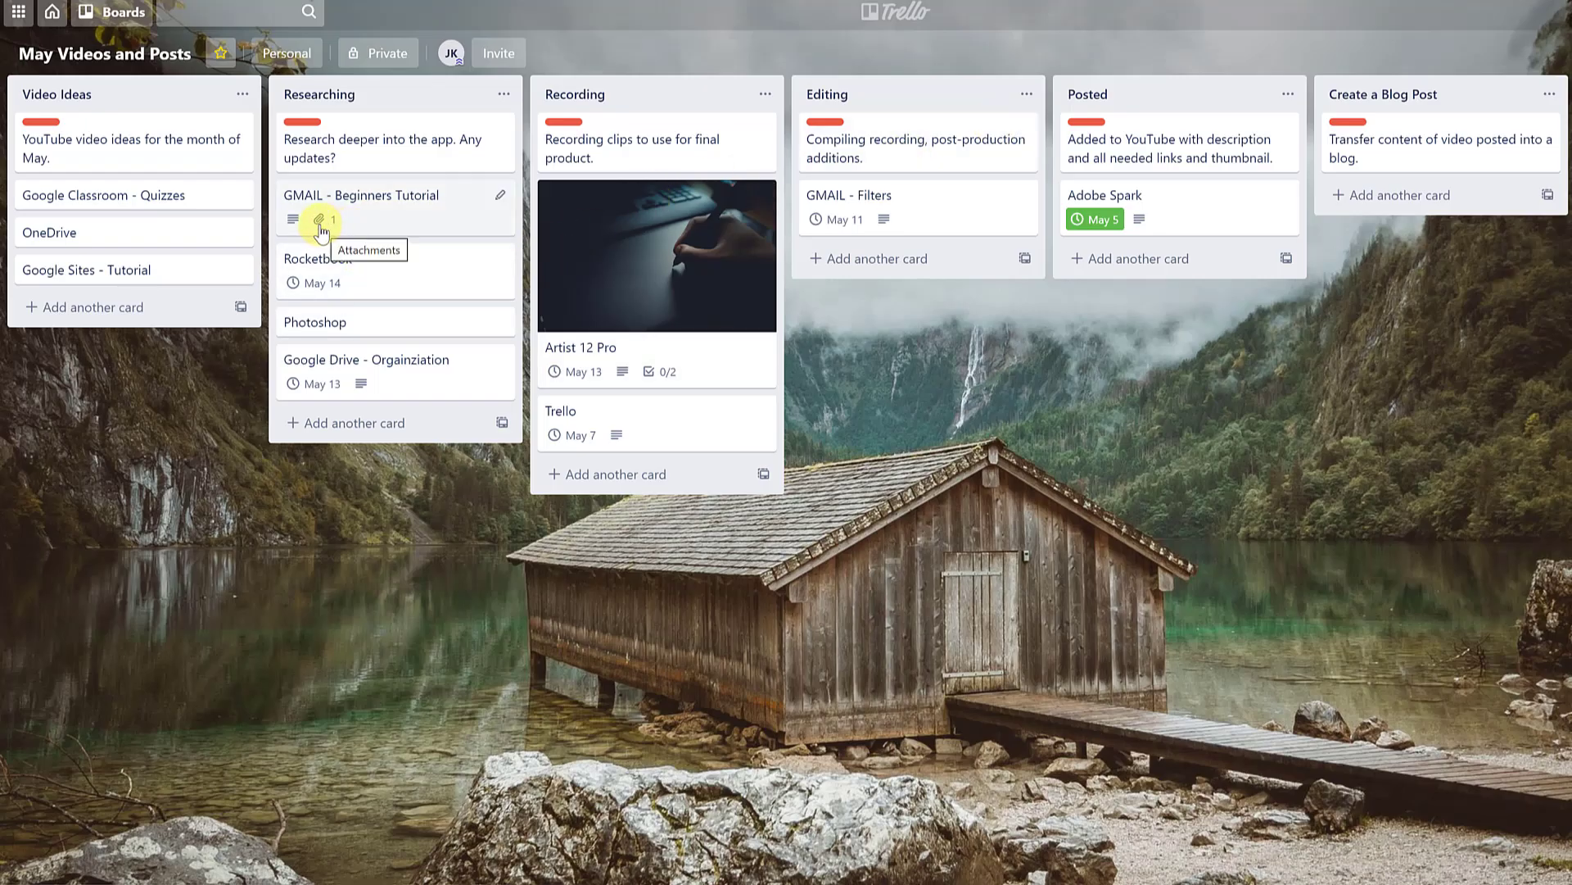
click(371, 220)
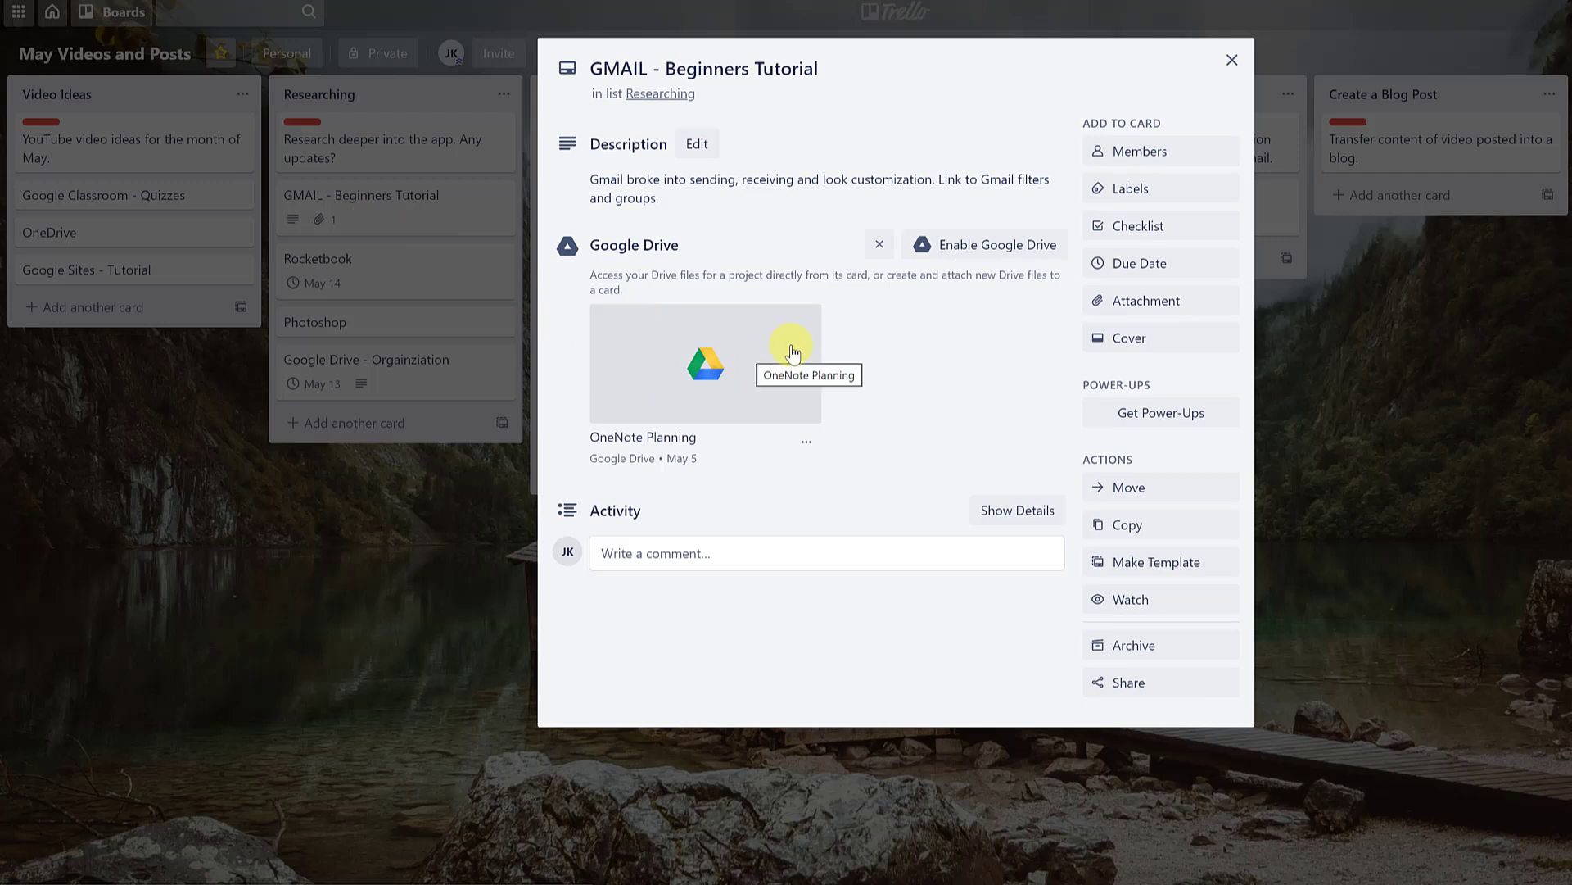
click(1229, 63)
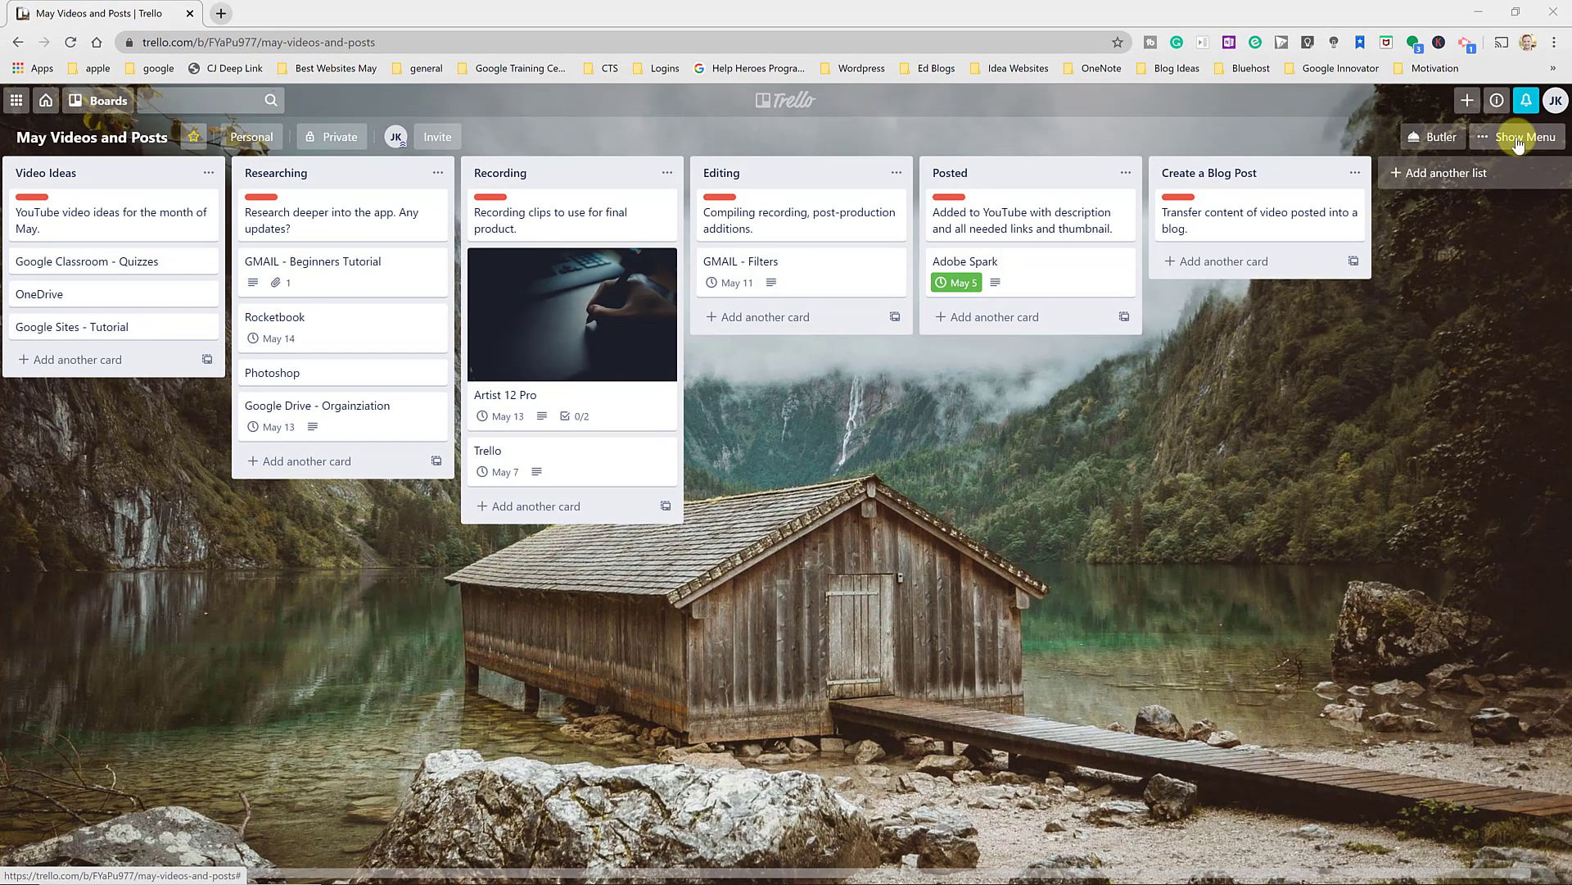
Step: Search background photos for 'lake' and set the blue canoe photo as the board background
click(1517, 143)
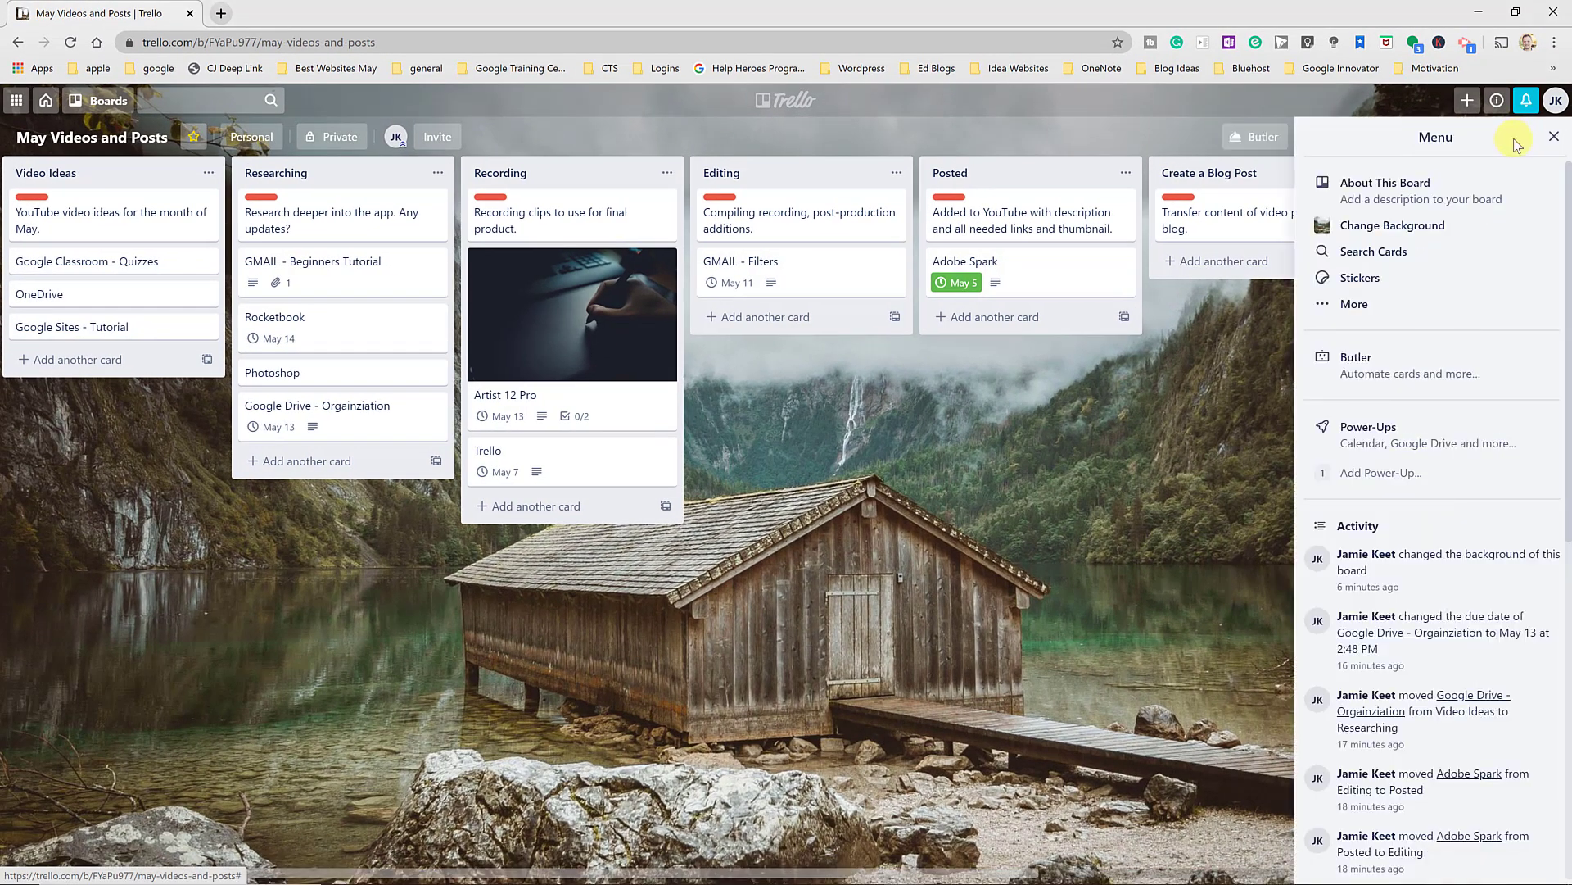
click(1430, 230)
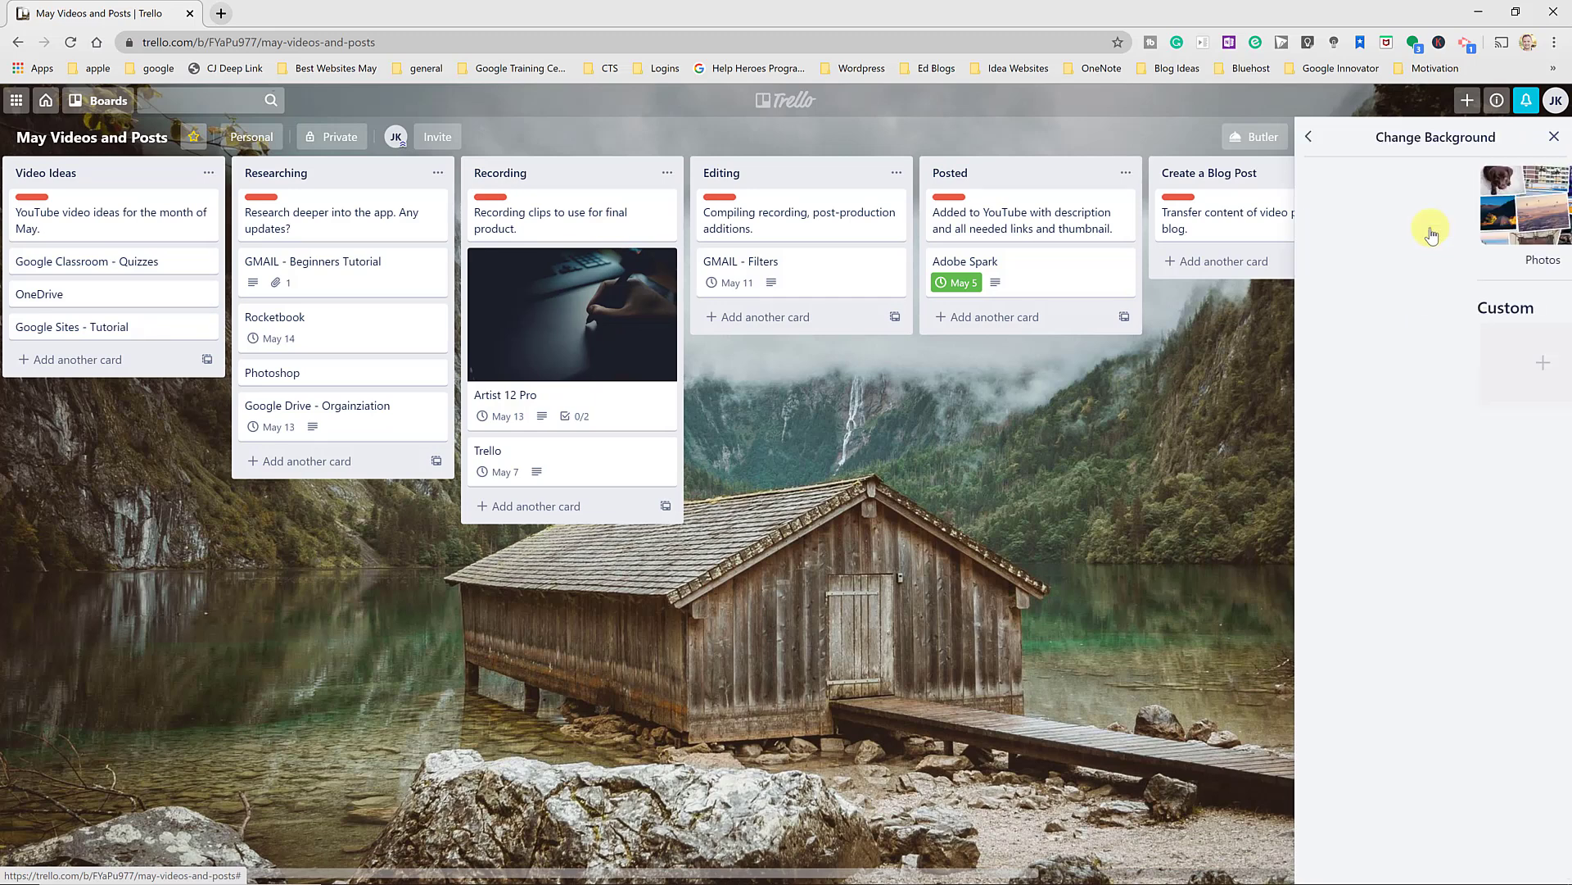
click(1403, 238)
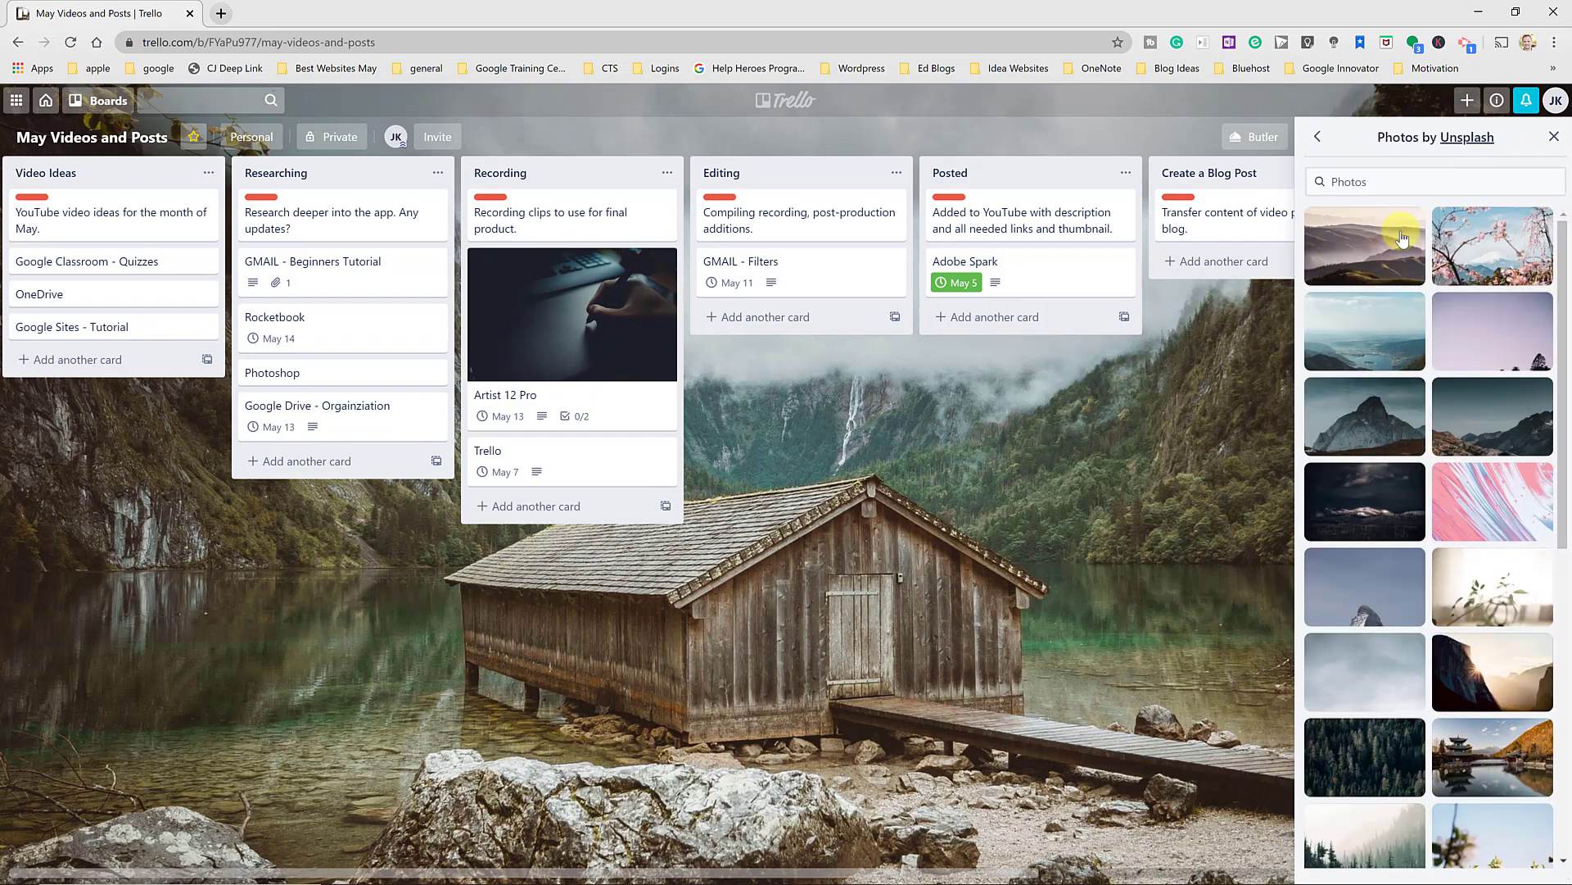
click(1392, 185)
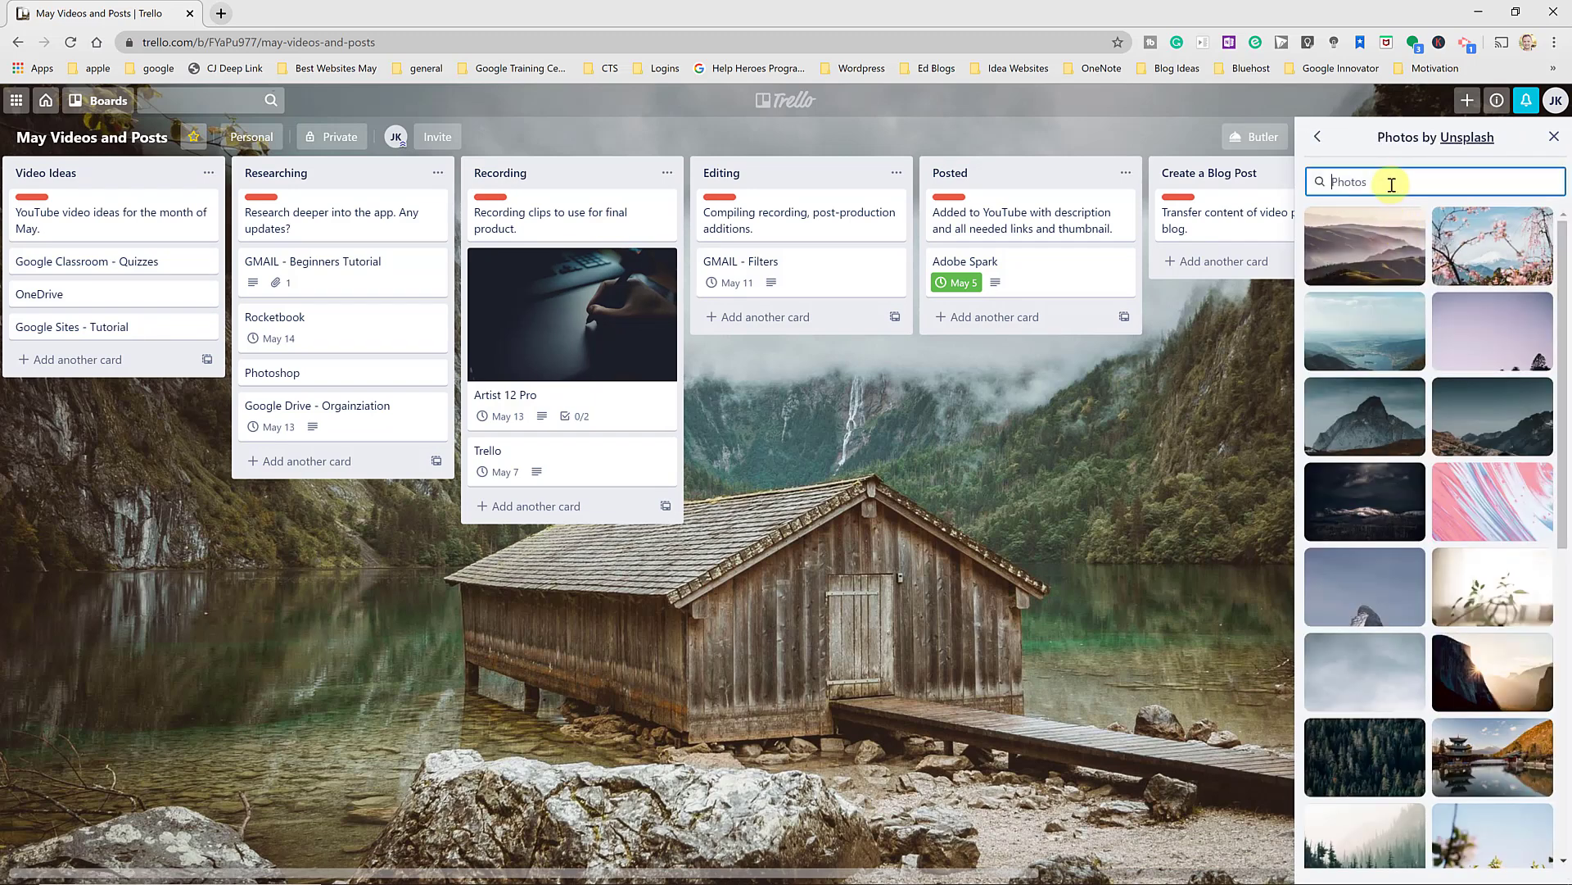
text(lake)
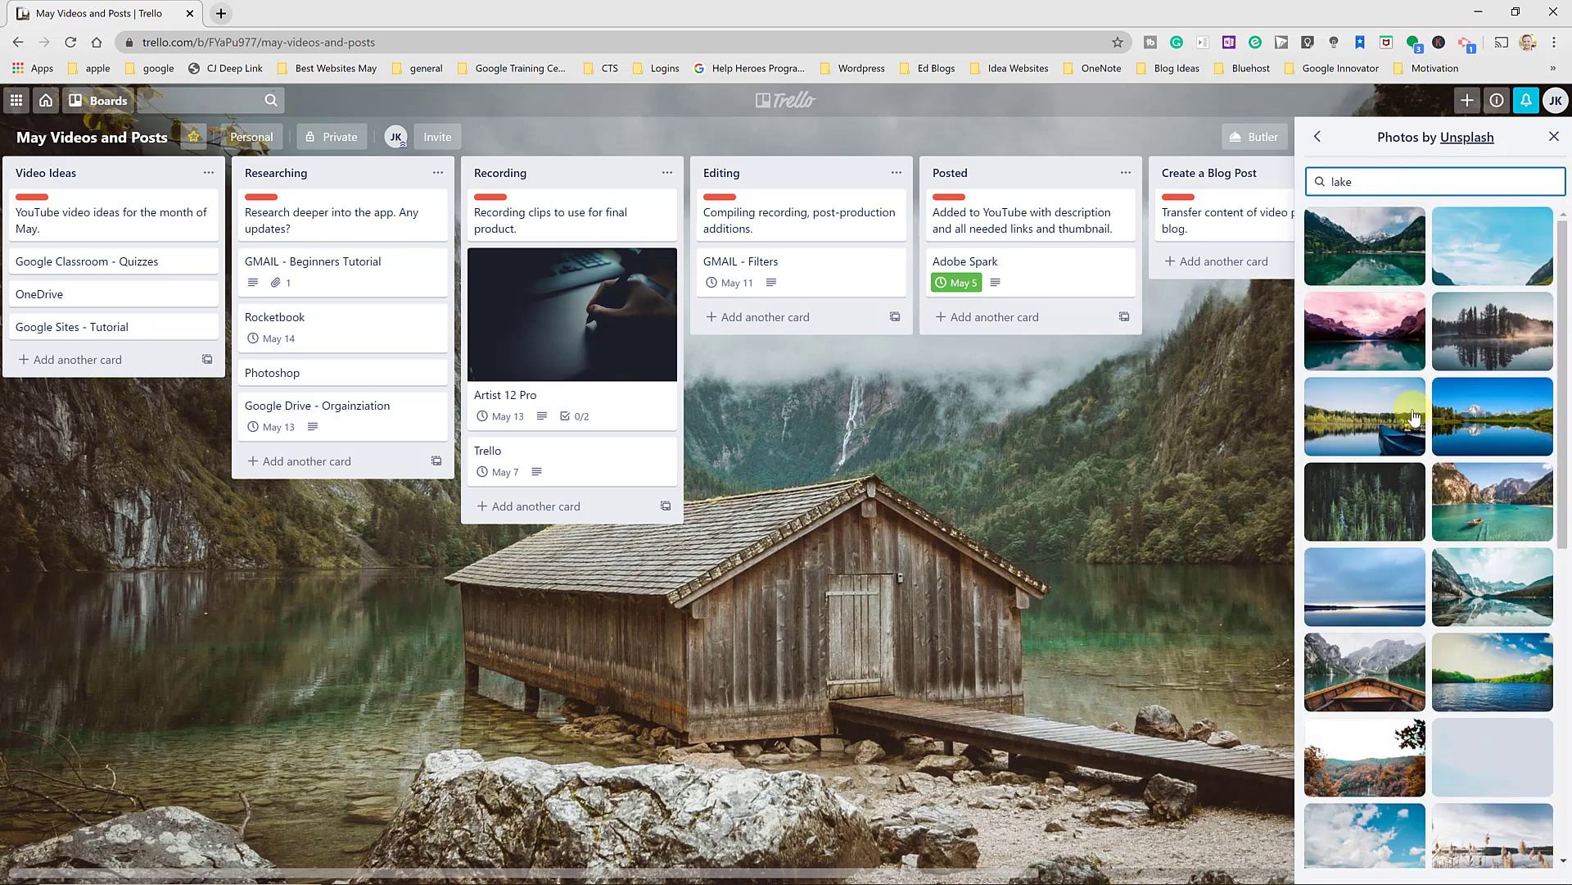
click(1396, 430)
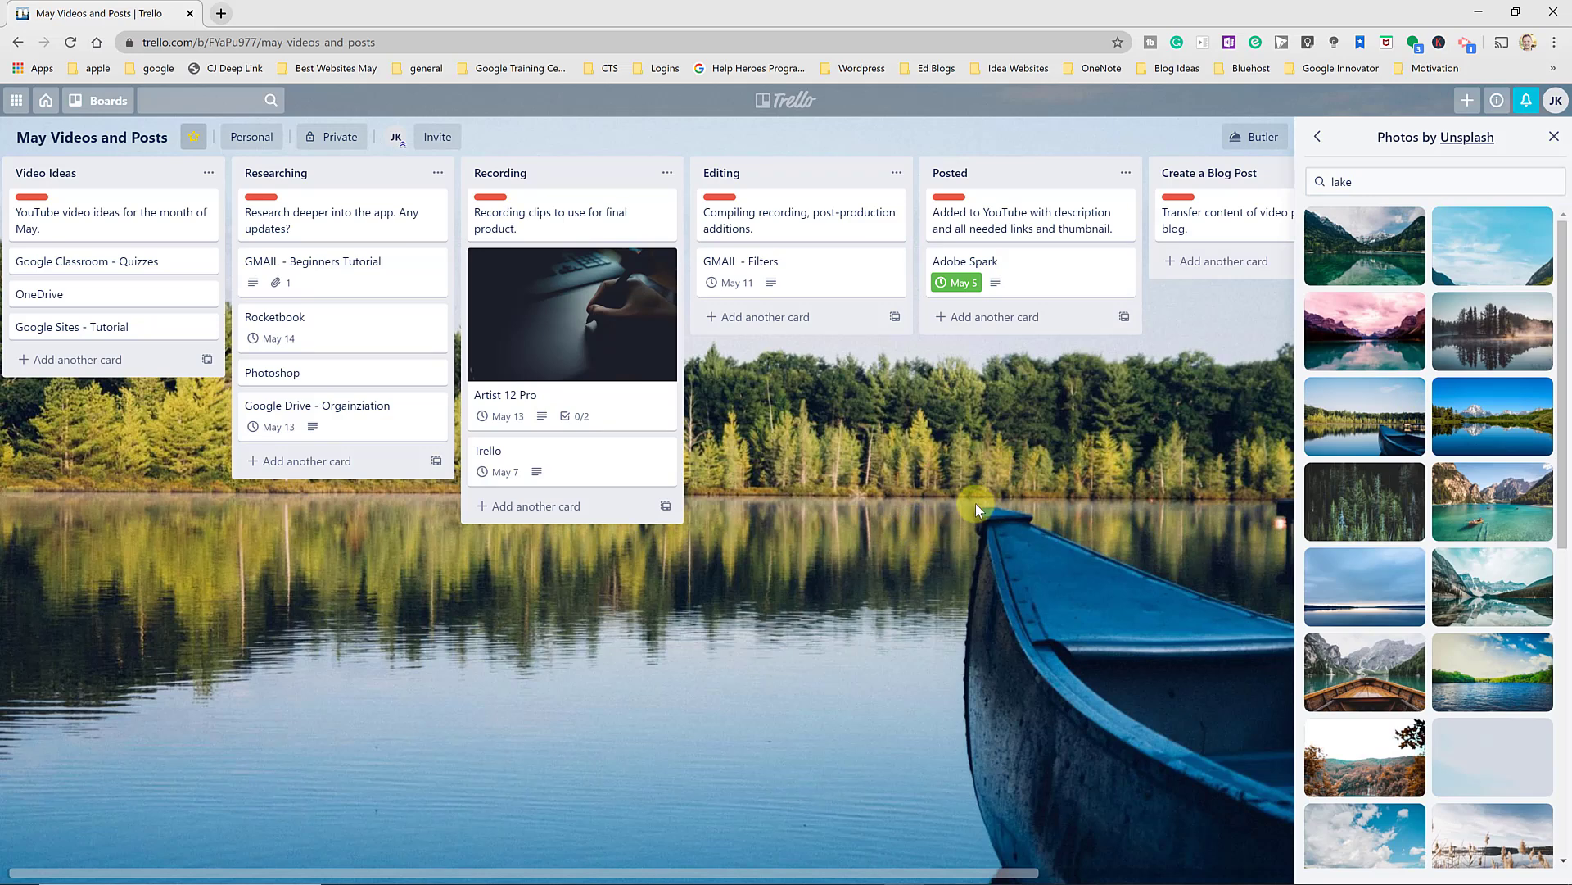
Step: Close the board menu, leaving the canoe photo background in place
click(1320, 140)
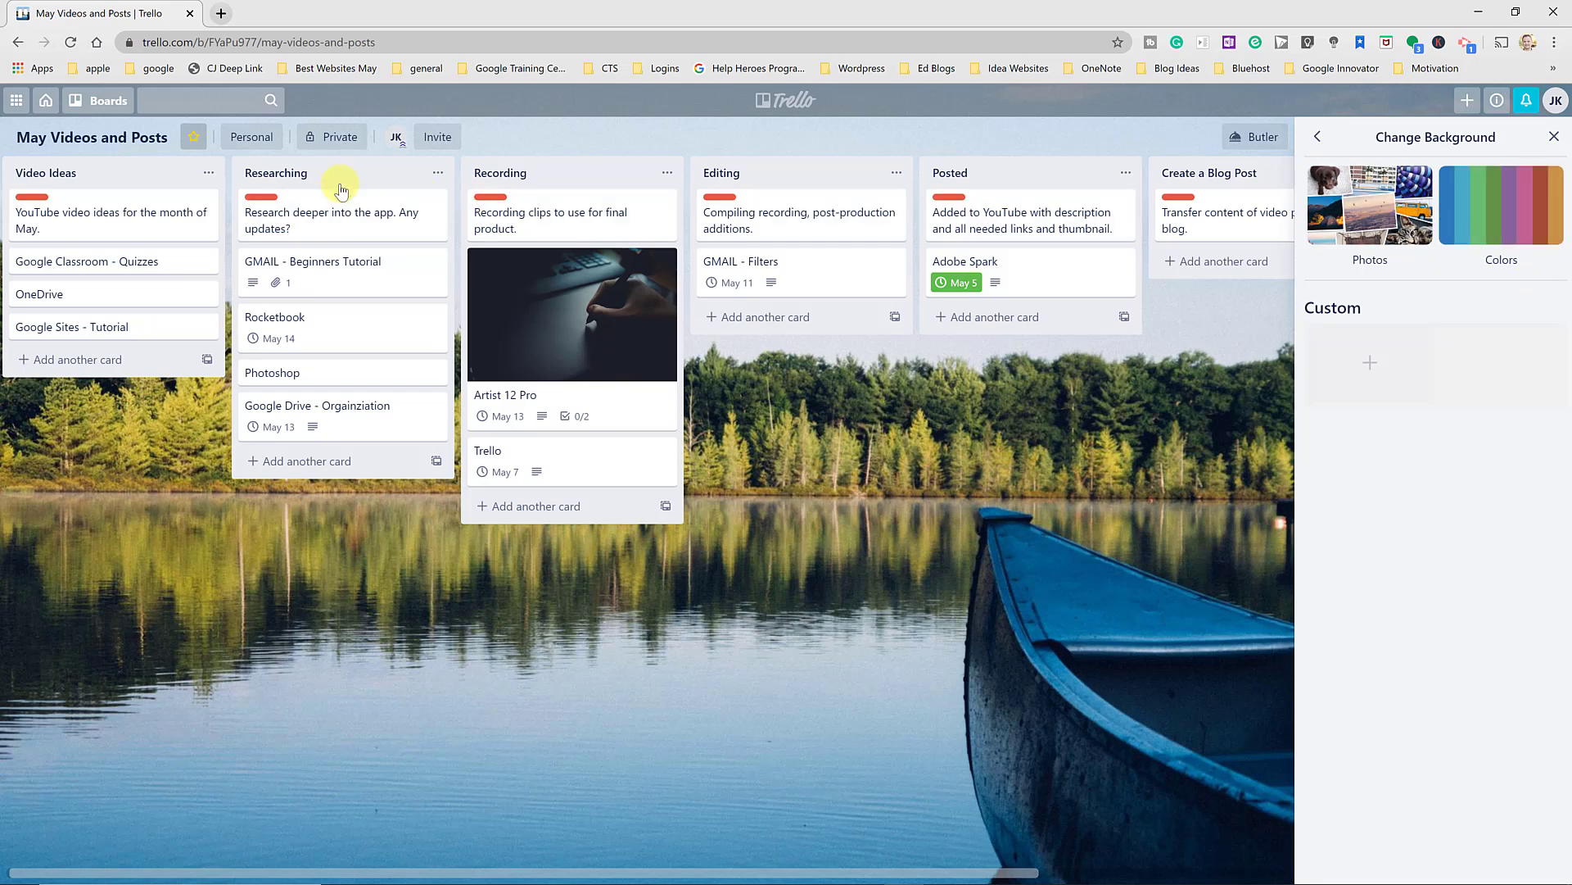
click(103, 100)
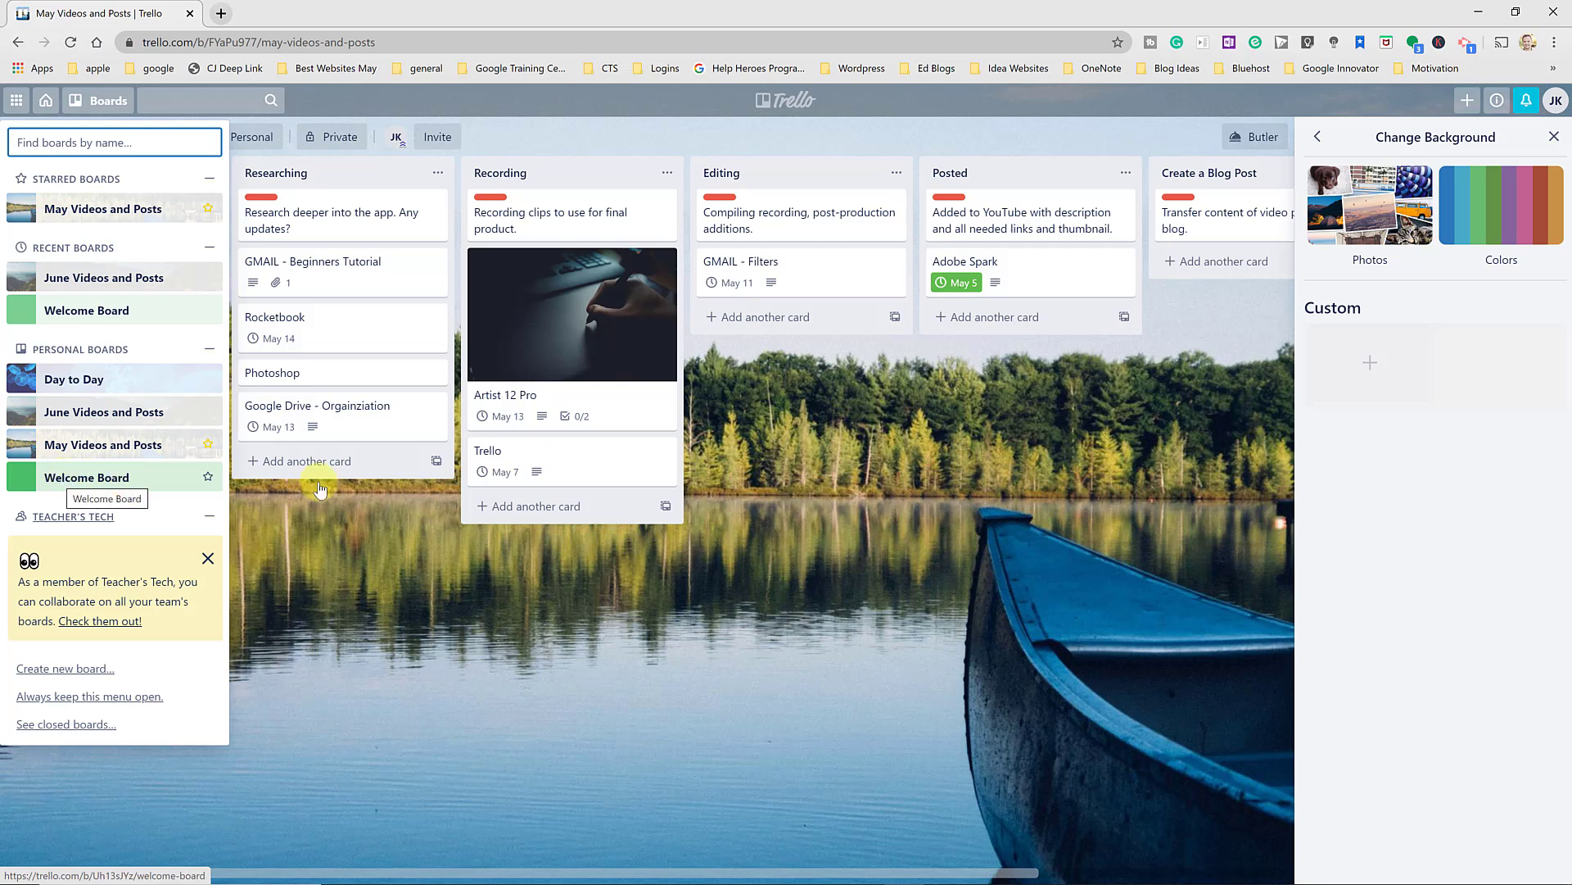
click(896, 424)
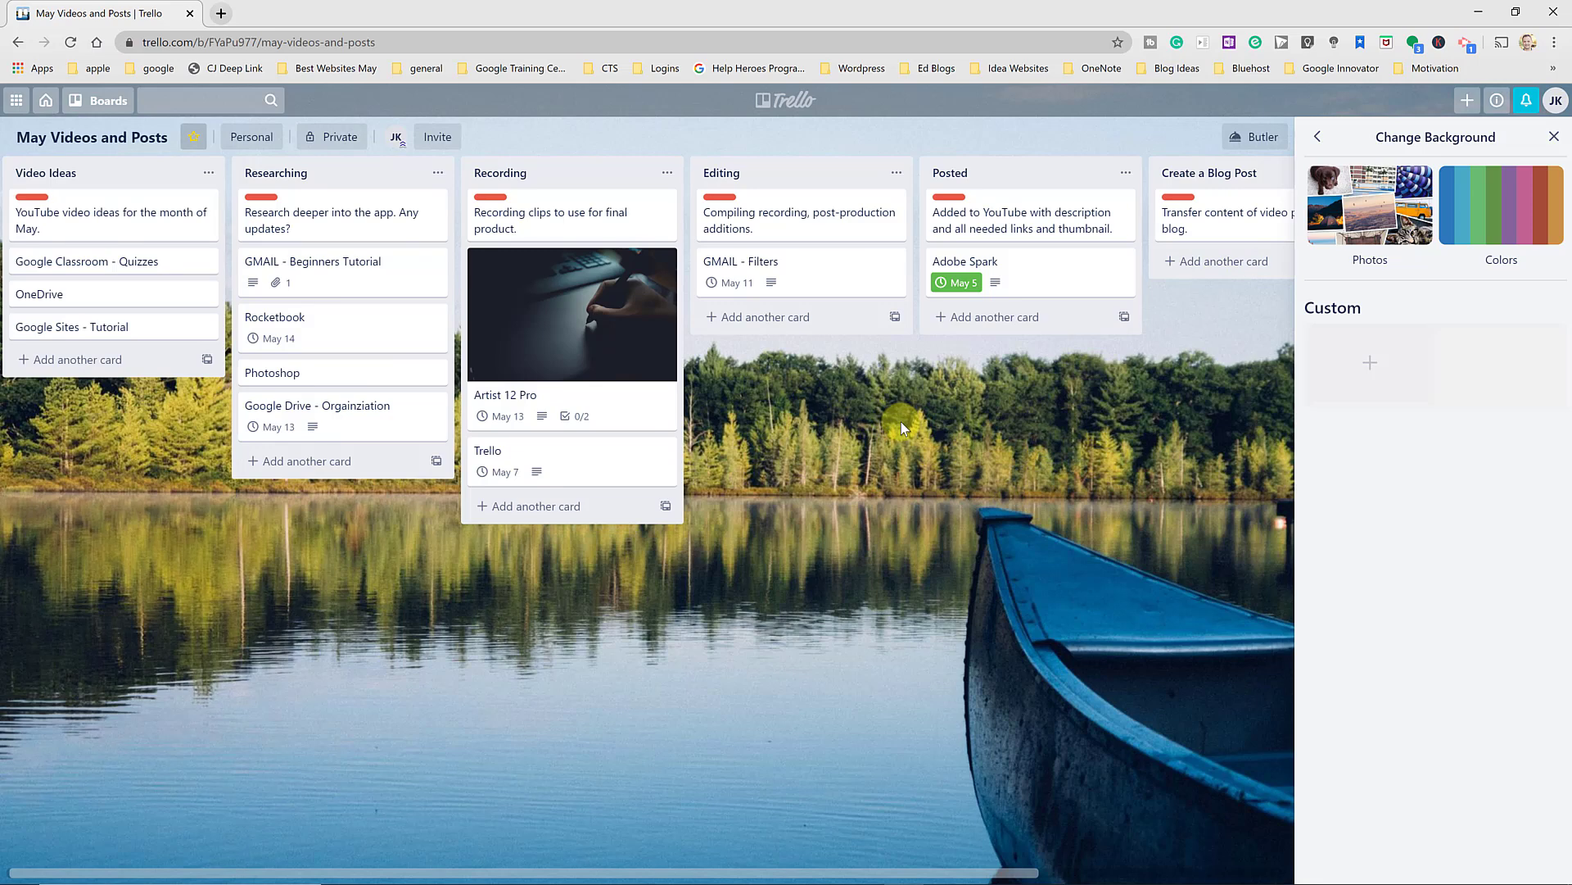
click(1316, 137)
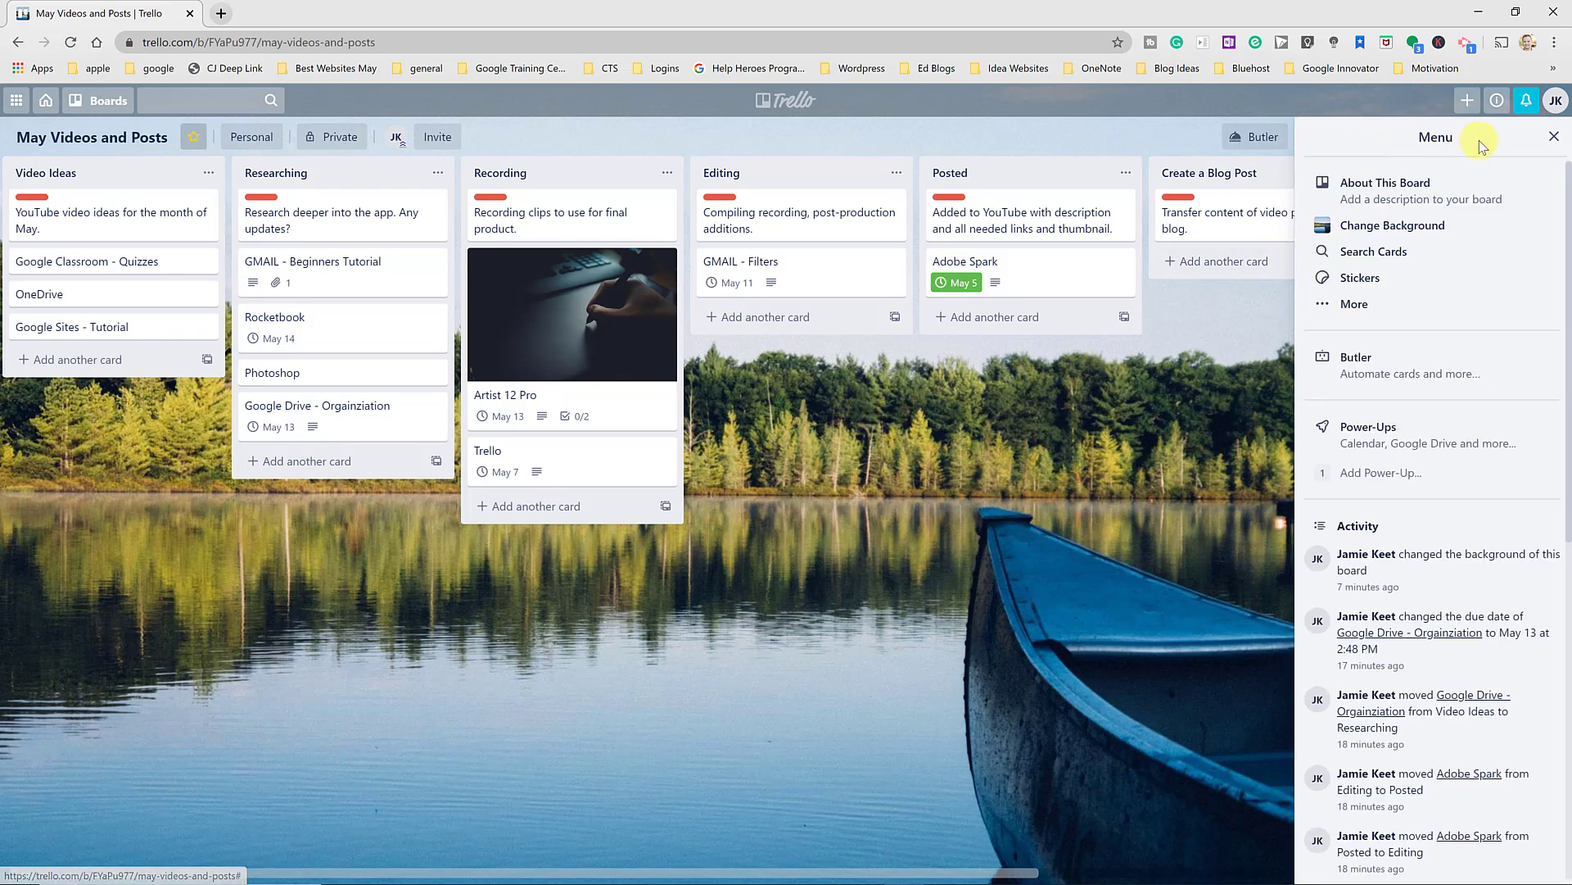
click(1552, 139)
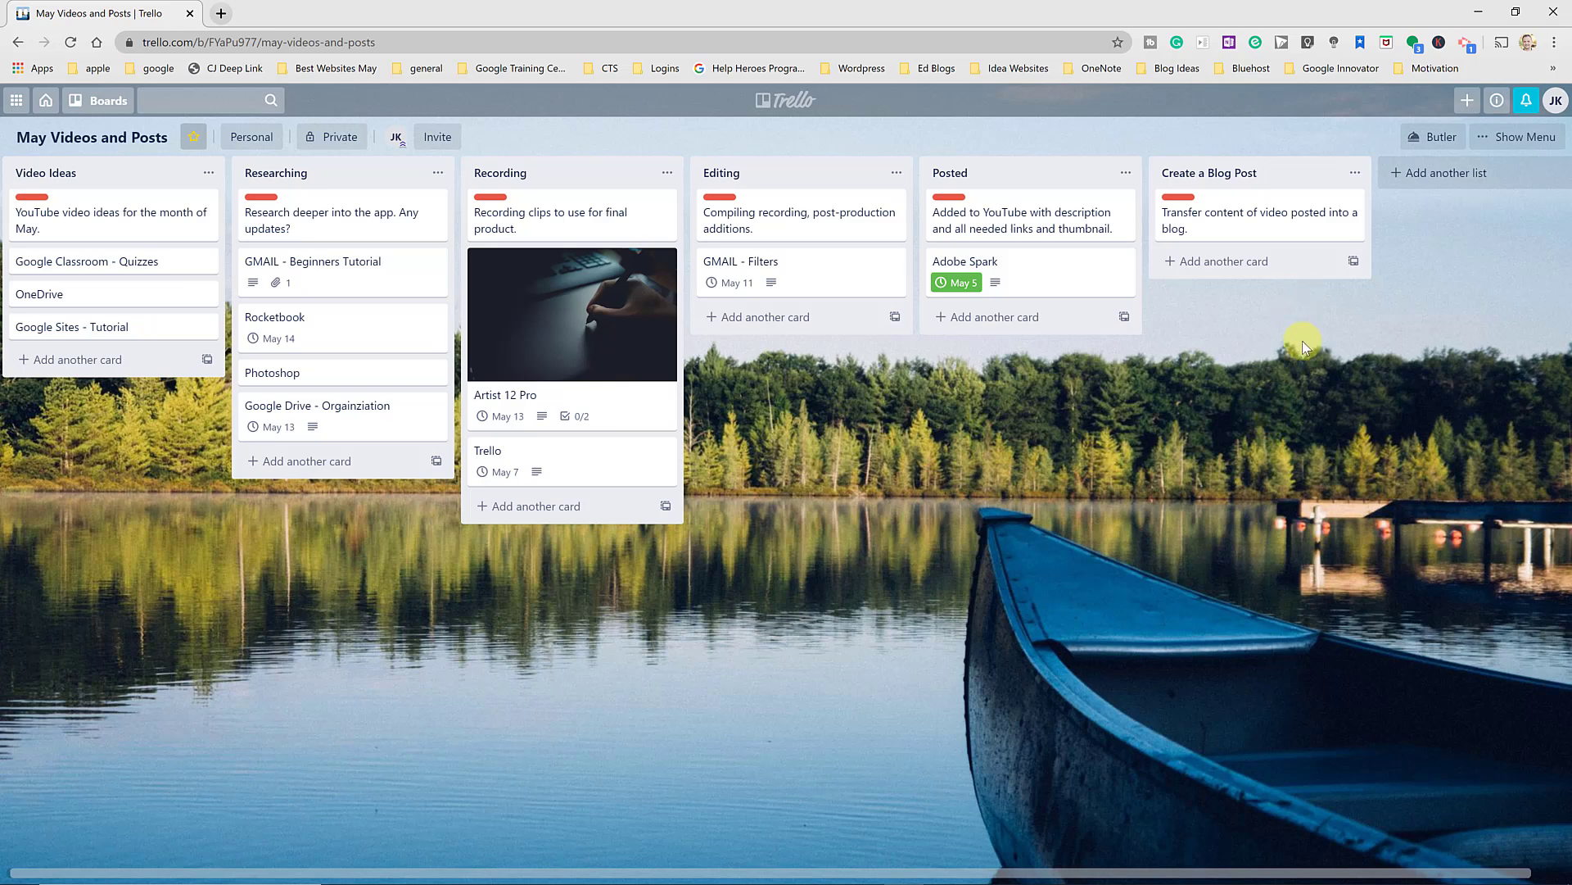
Step: Add a June Videos list containing a new Video Editor card
click(1430, 174)
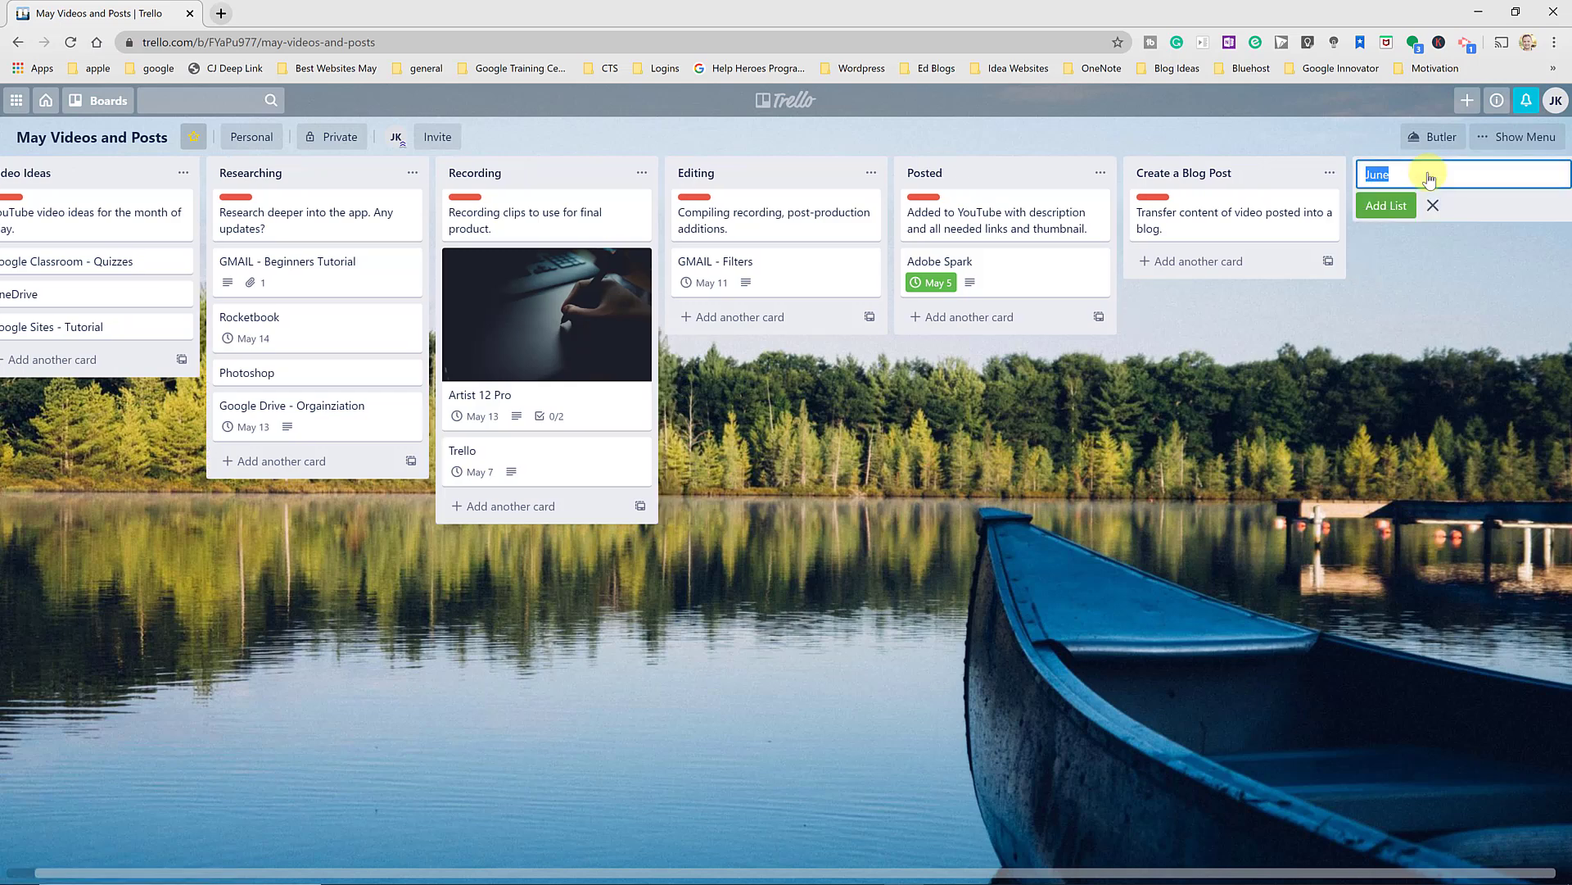
text(Jun)
click(1386, 206)
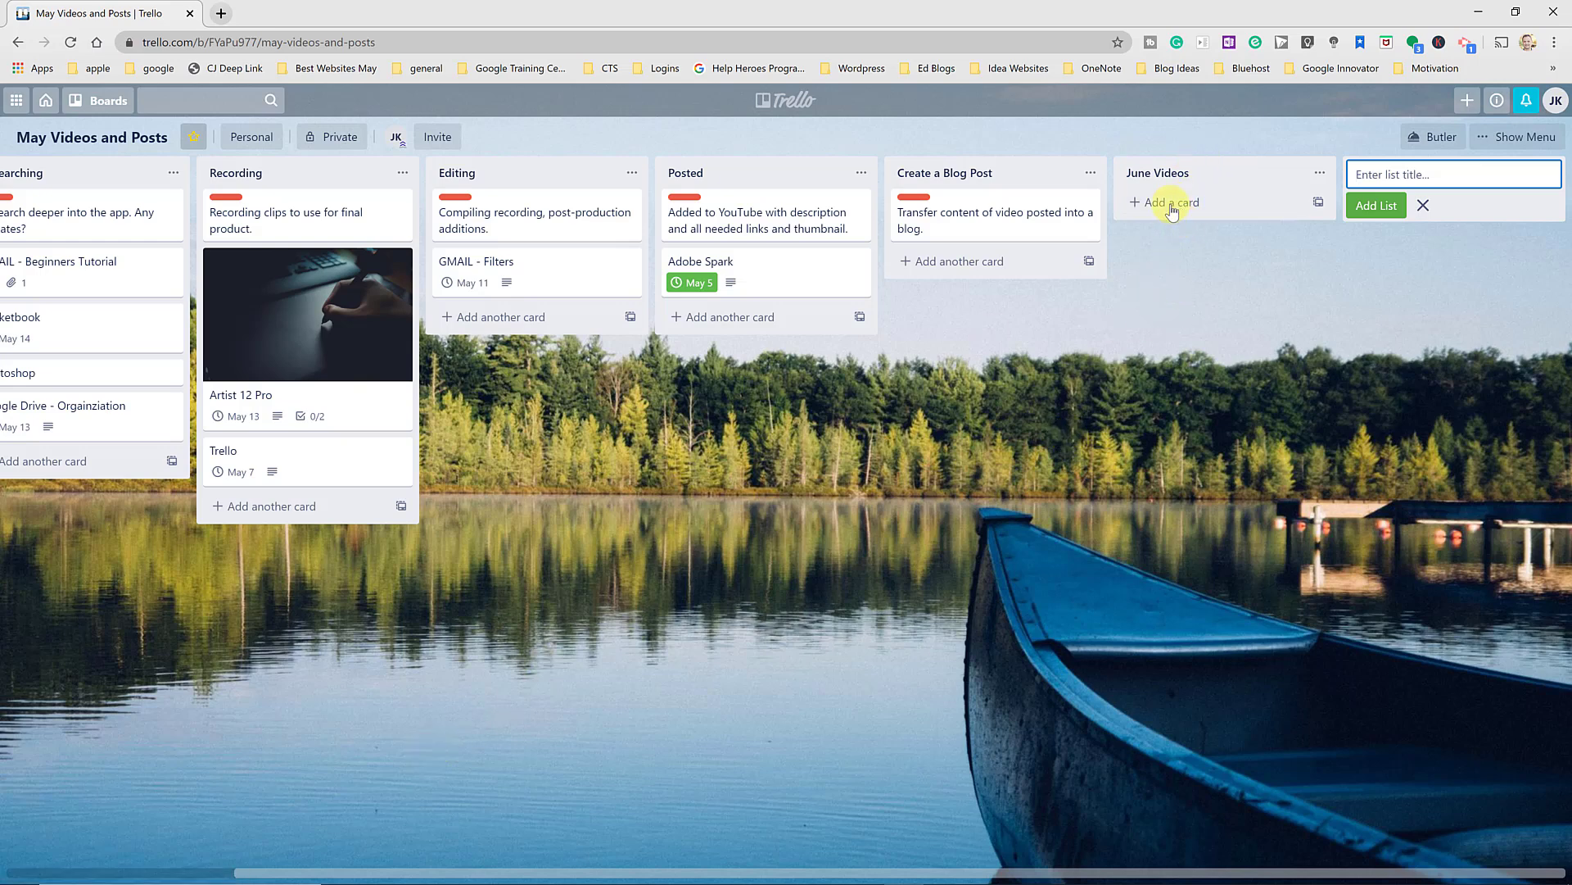
click(1179, 203)
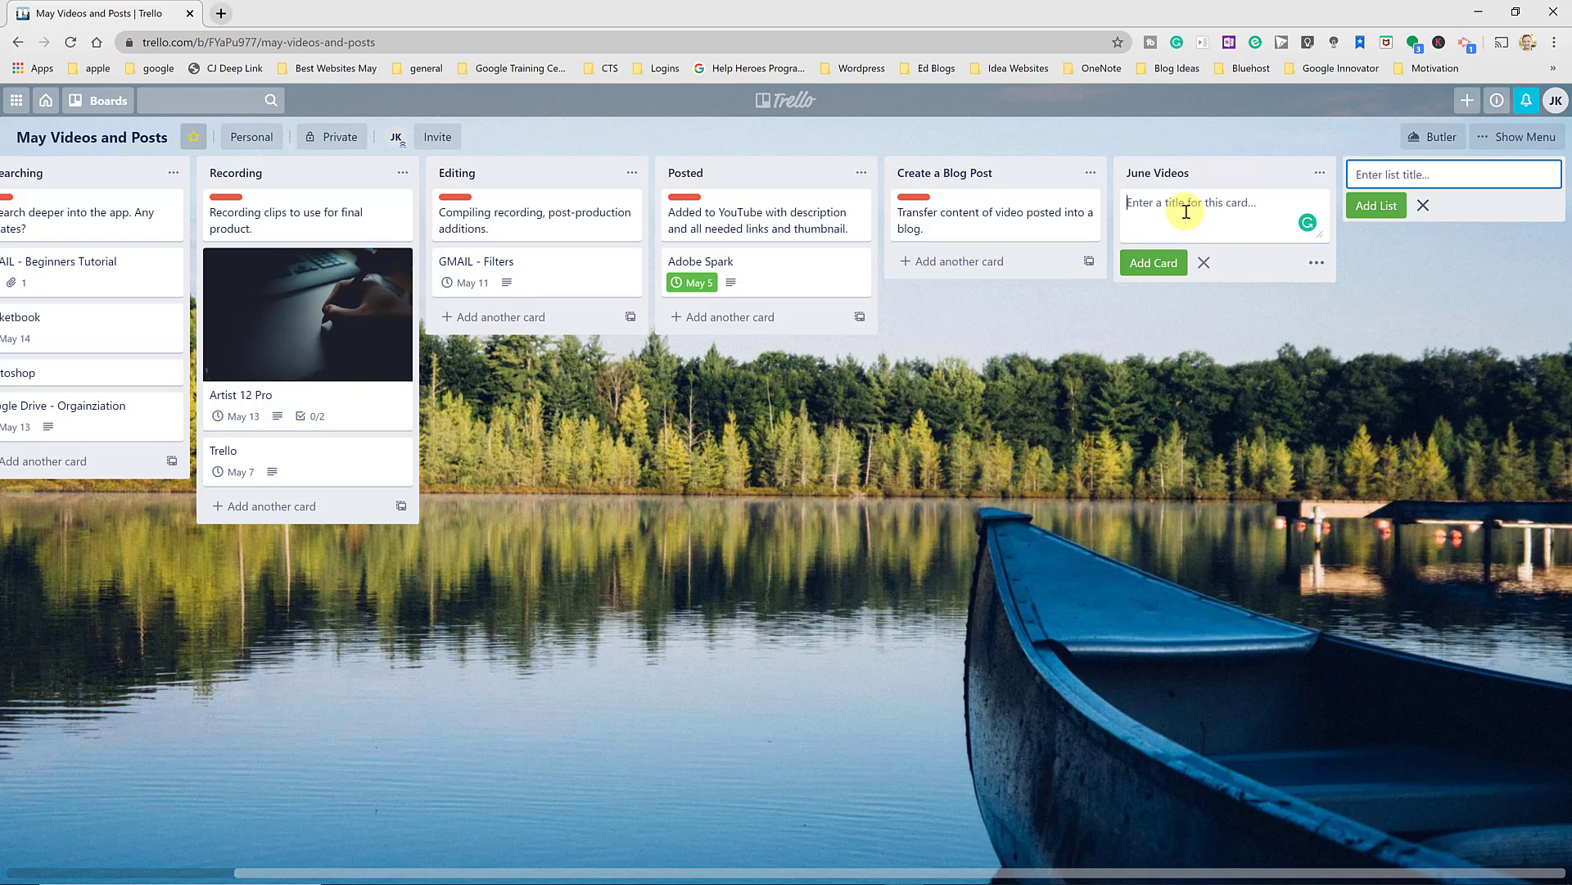
text(Video Editor)
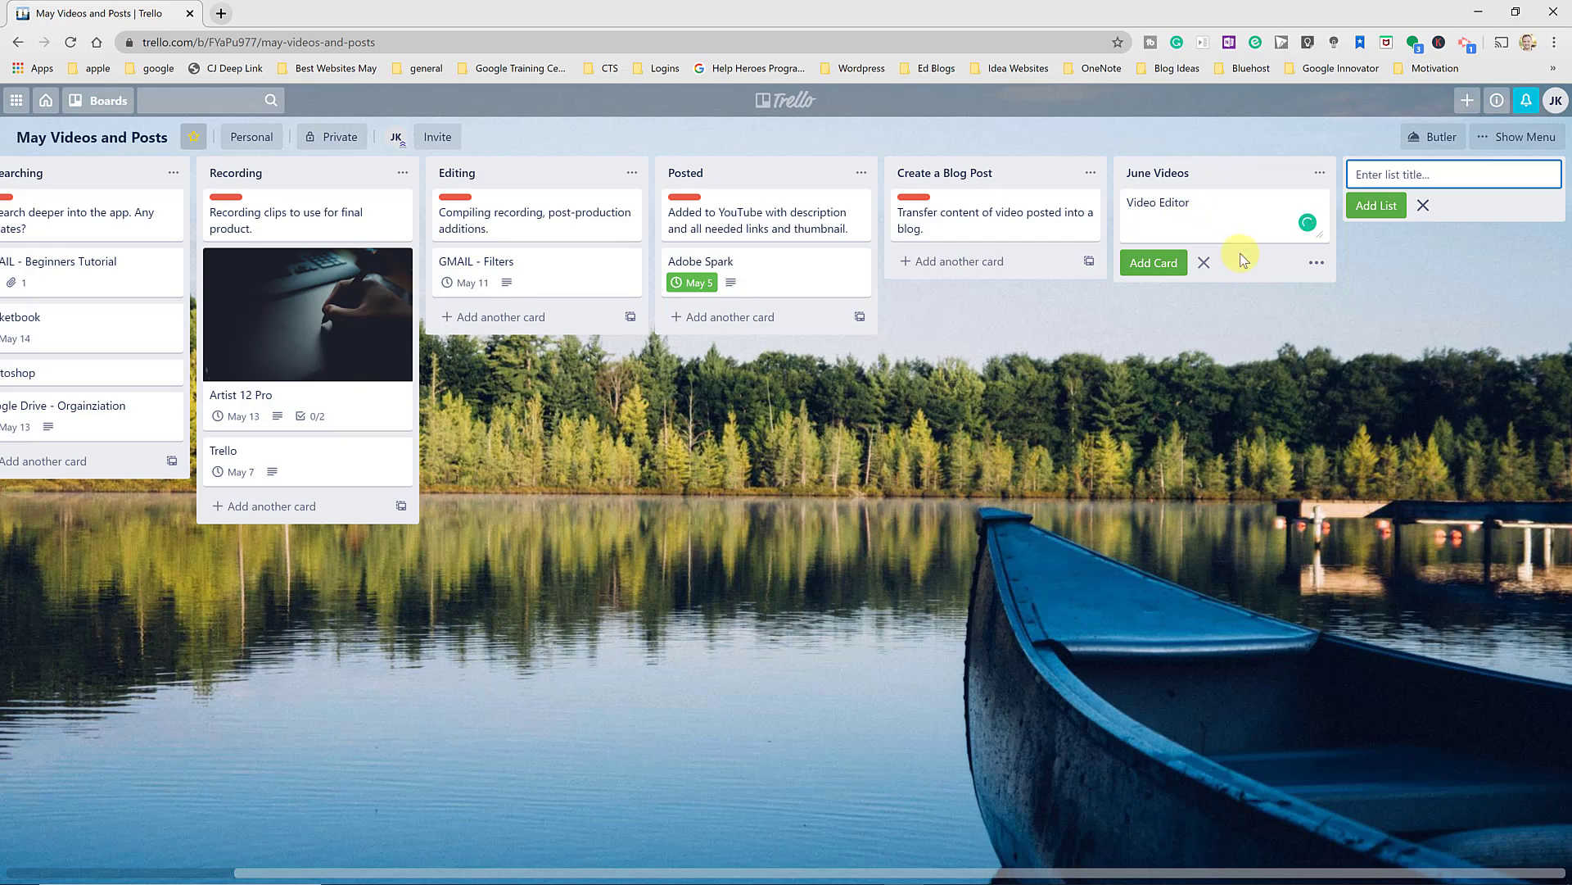
click(1156, 262)
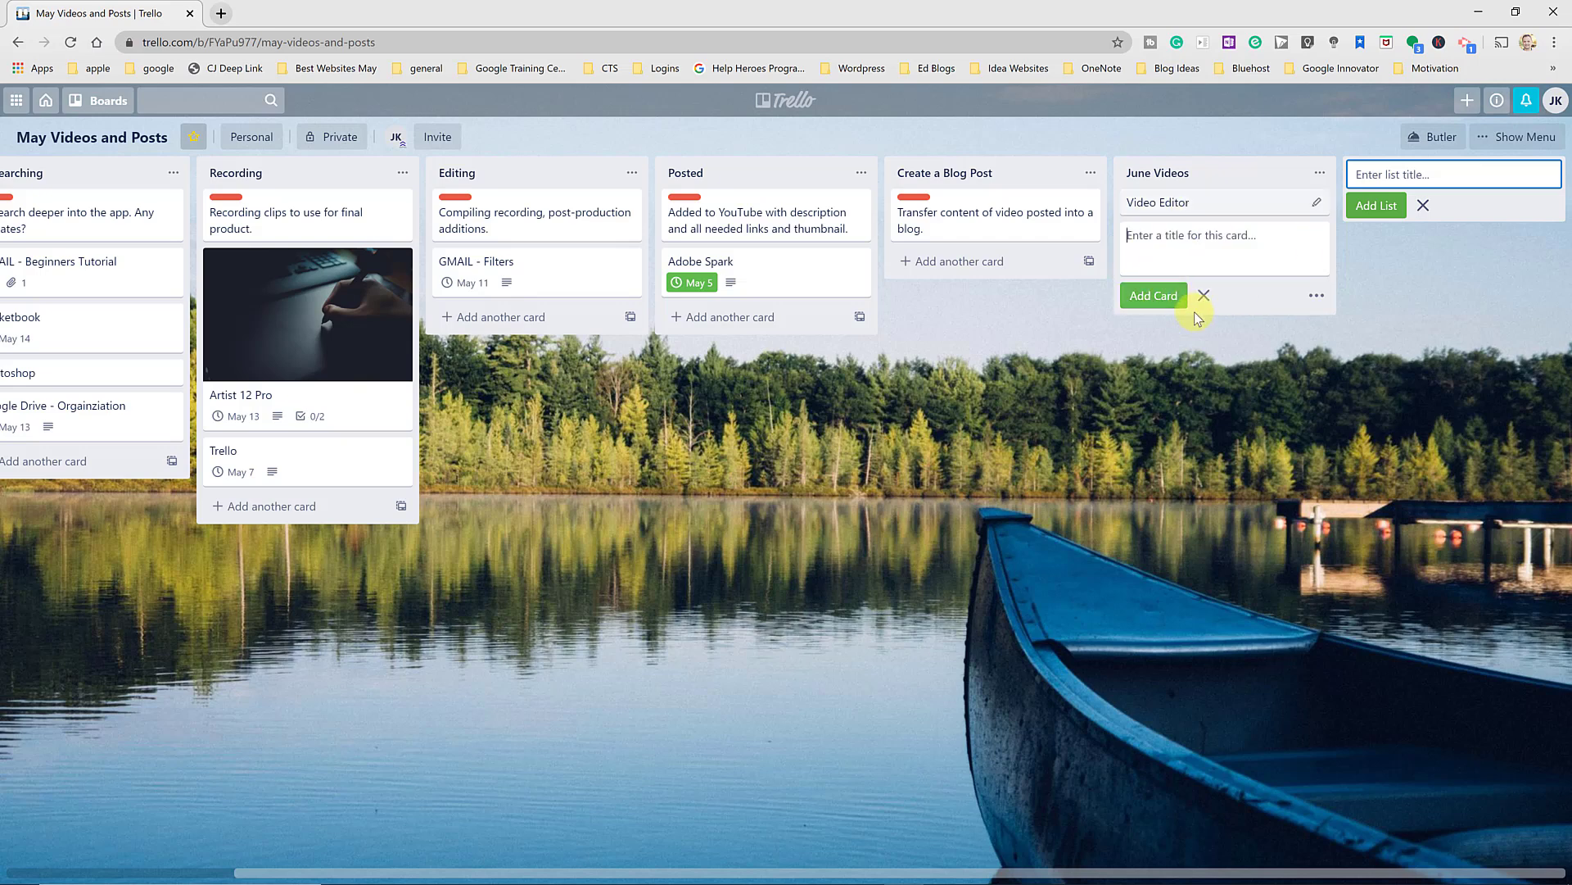
Step: Give the Video Editor card the green label and save it
mouse_move(1201, 201)
mouse_down()
mouse_move(1011, 261)
mouse_move(713, 273)
mouse_move(426, 234)
mouse_move(262, 245)
mouse_move(696, 271)
mouse_move(1222, 222)
mouse_up()
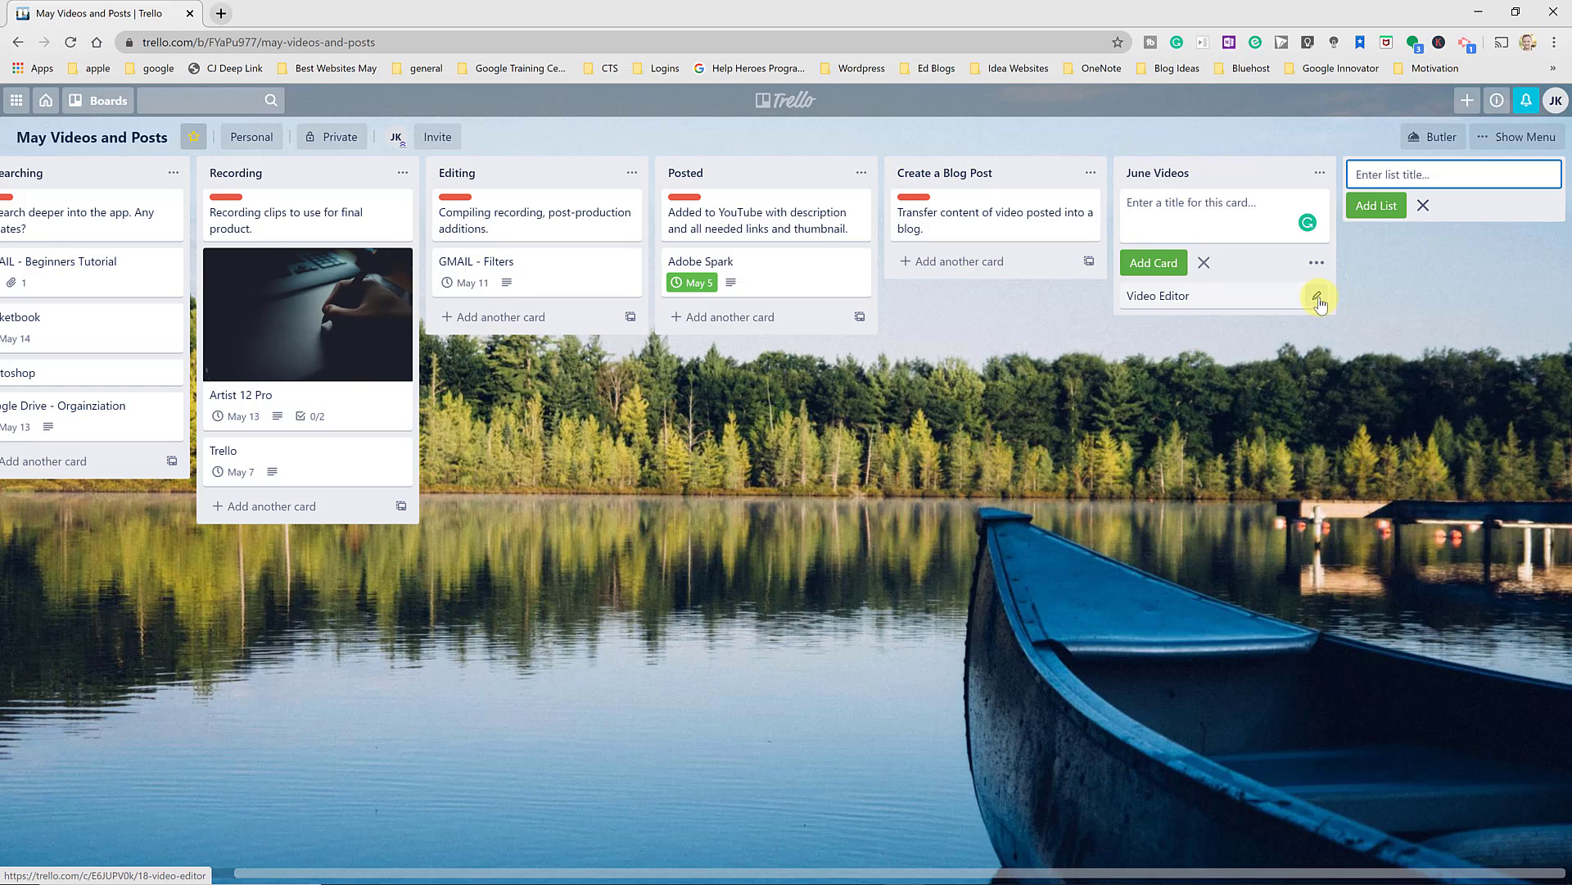
click(1318, 298)
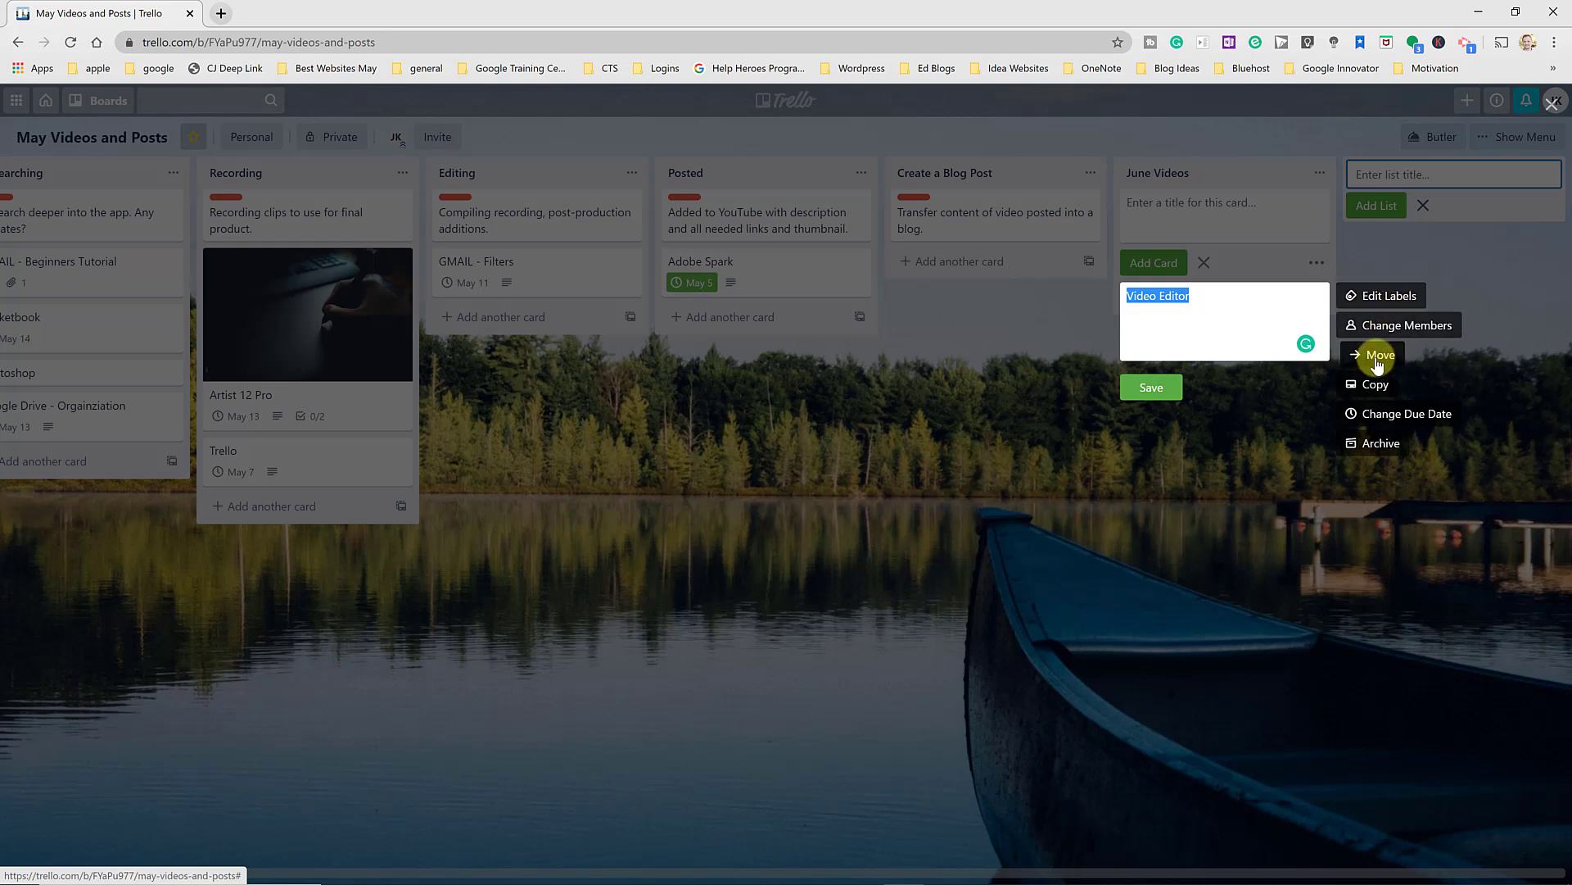
click(1405, 308)
click(1376, 429)
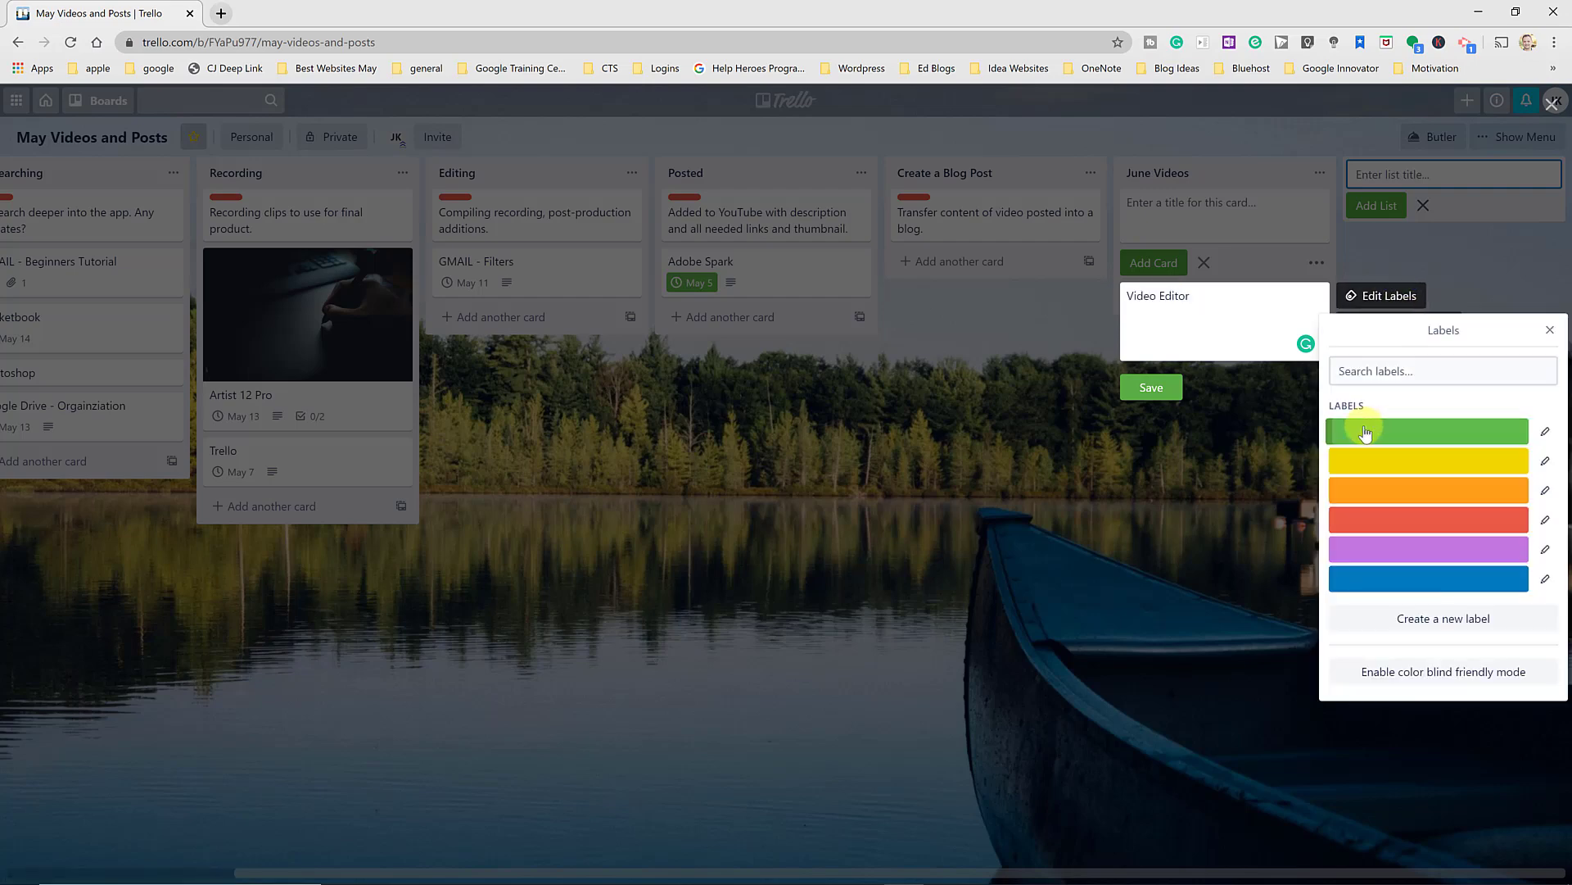
click(1165, 415)
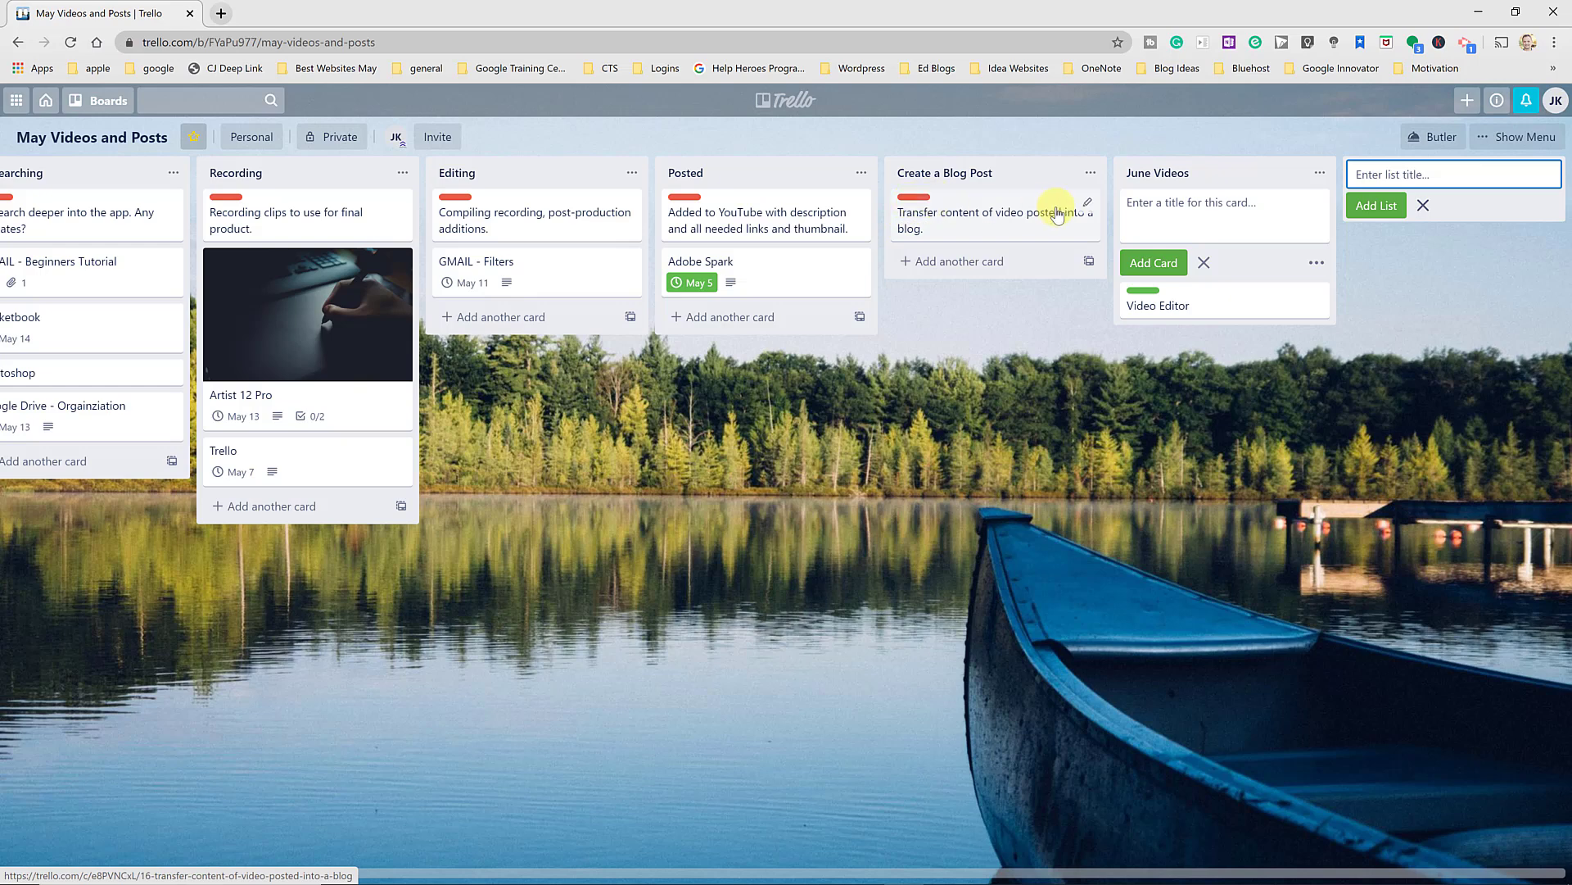
click(1088, 206)
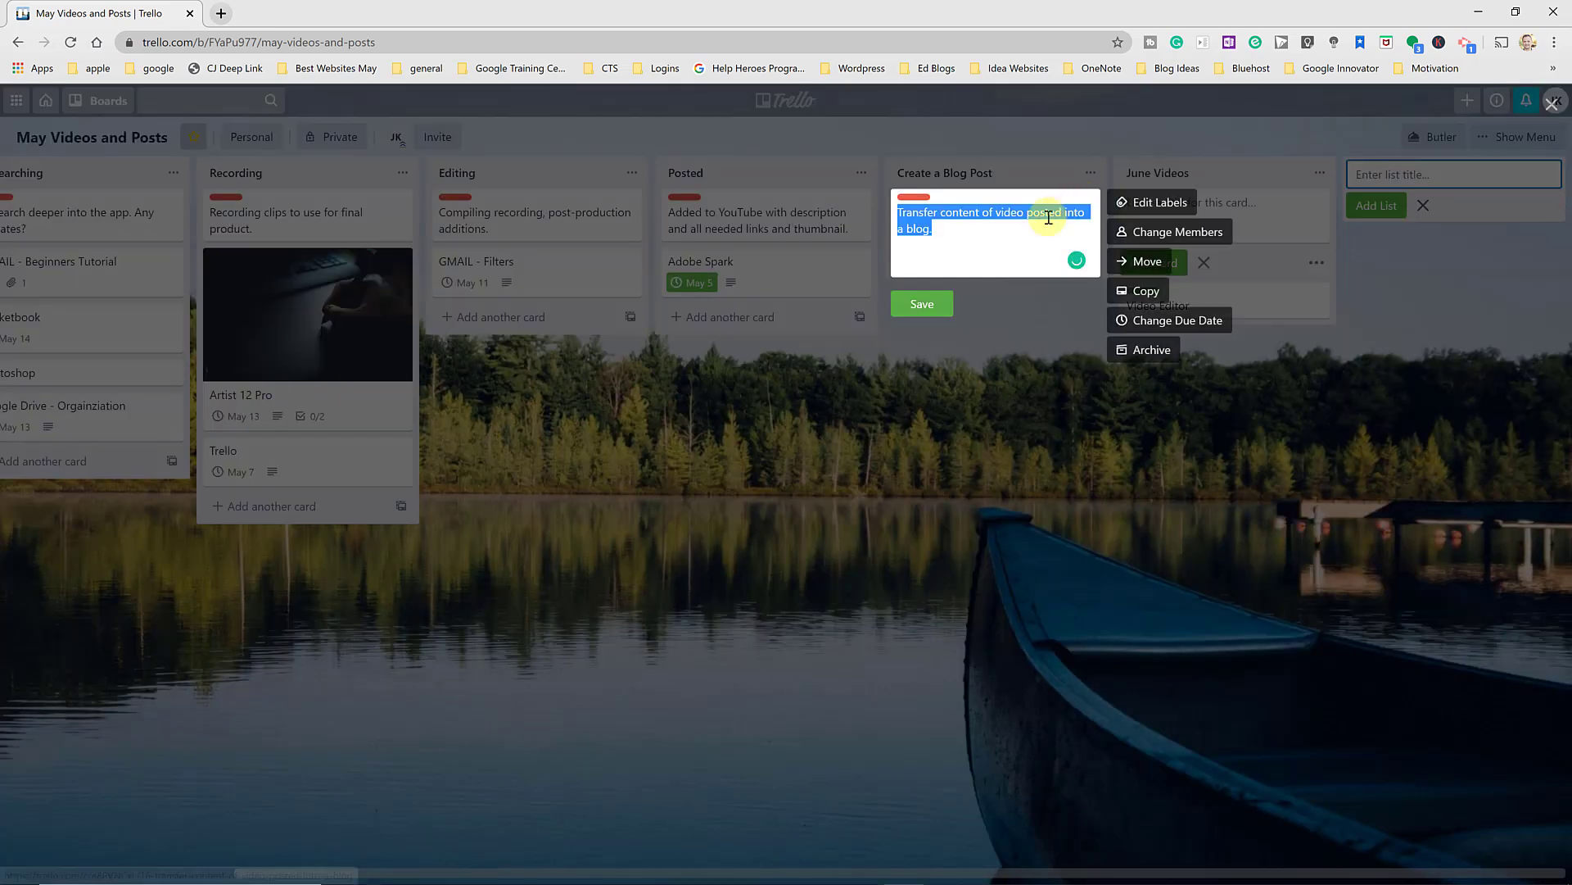
click(933, 303)
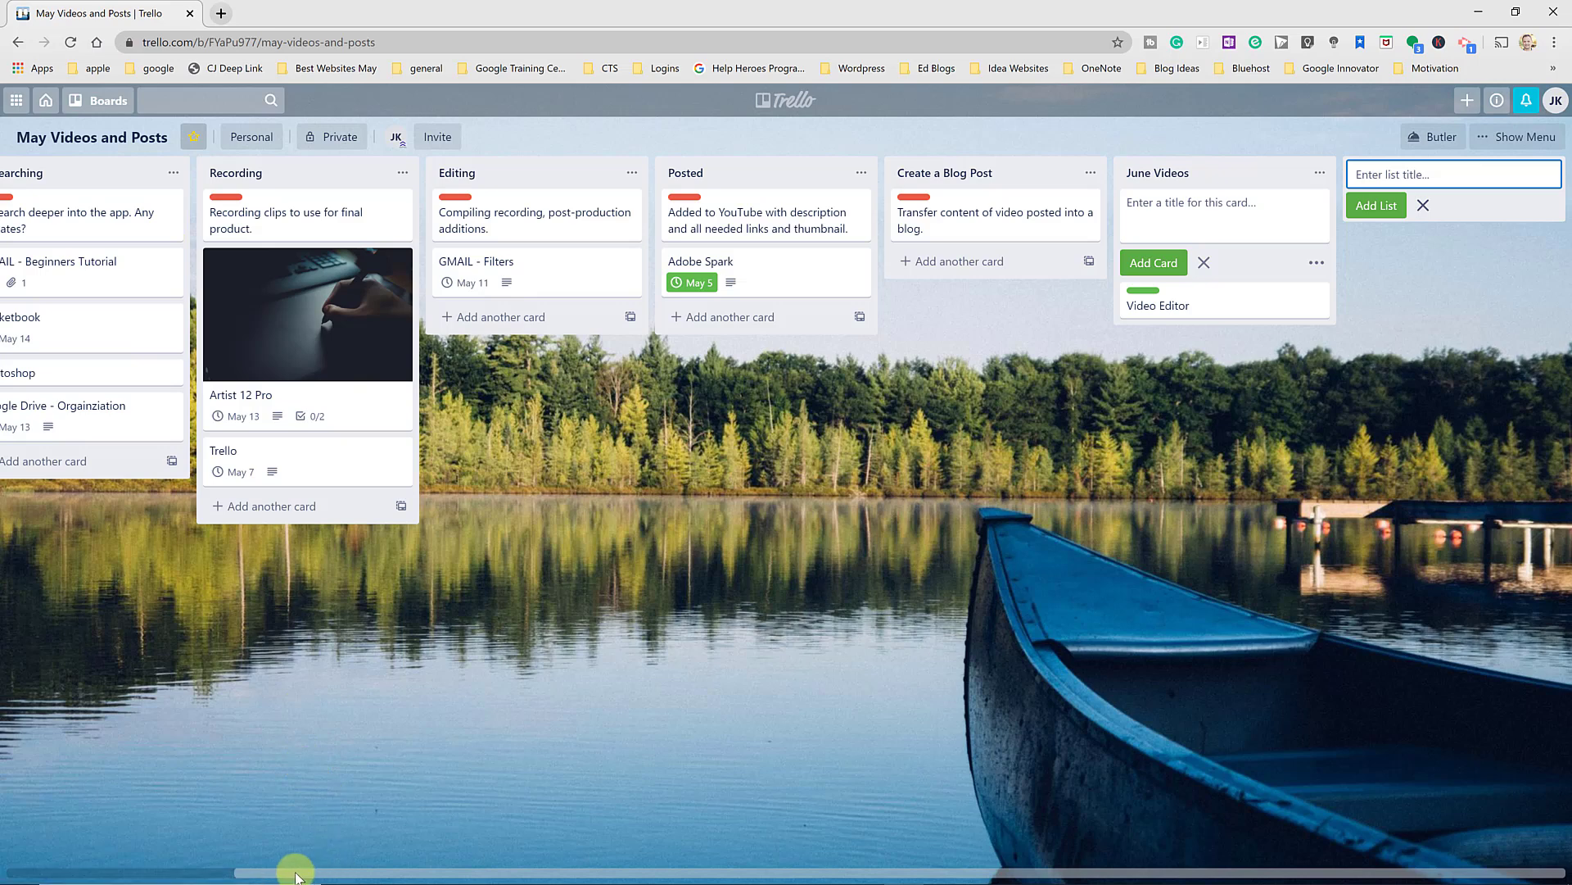
Step: Use the Video Ideas list's Move List action to send it to June Videos and Posts
scroll(294, 876, left, 1)
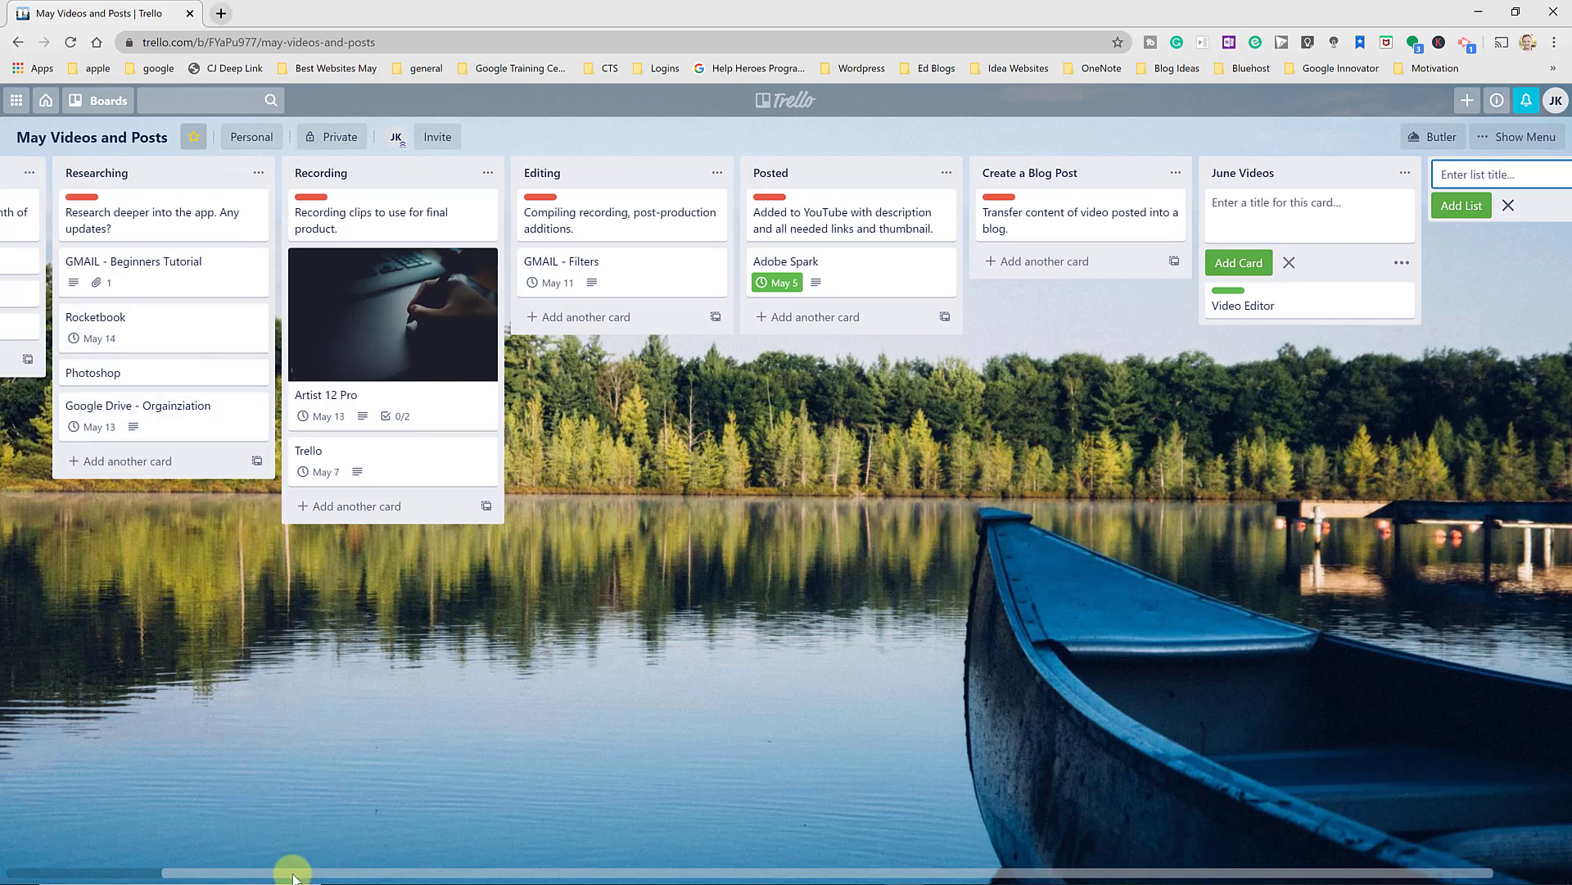
drag(294, 877, 130, 853)
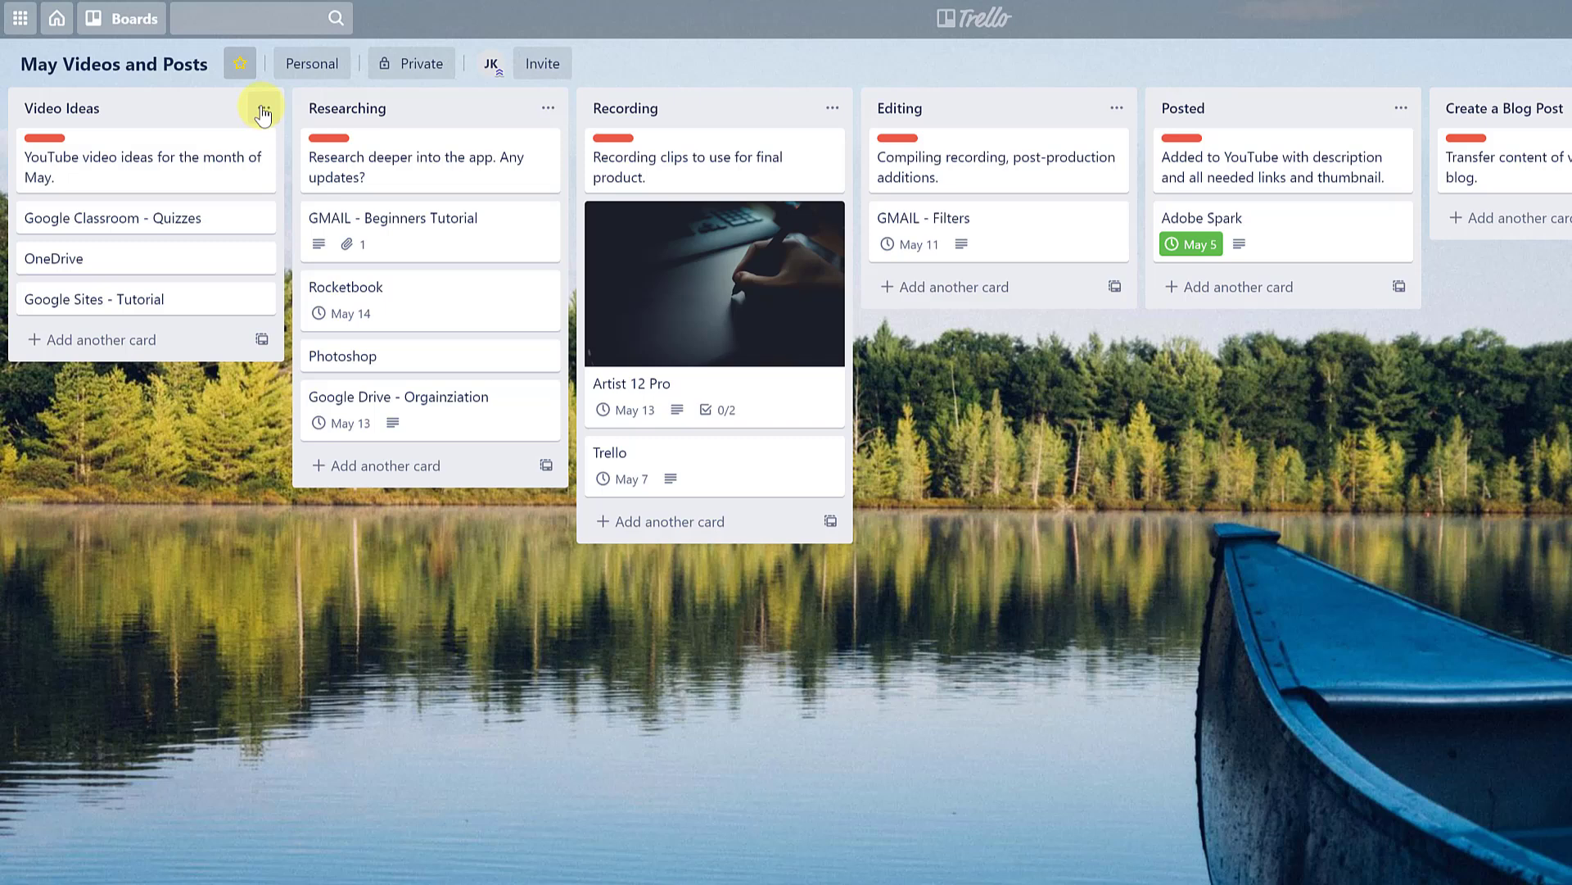
click(263, 111)
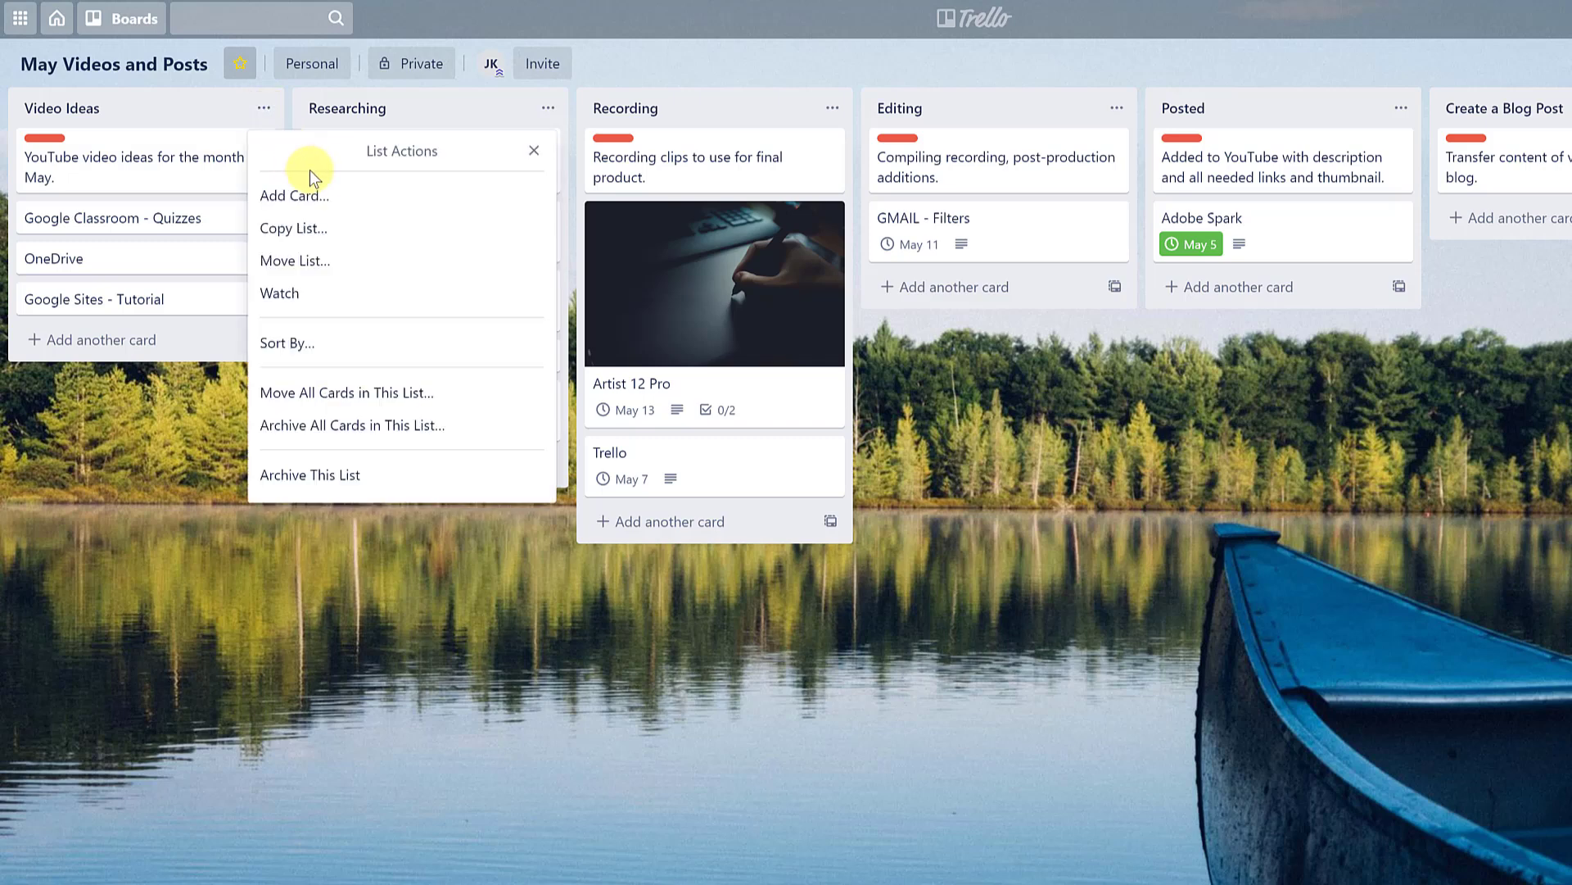
click(325, 266)
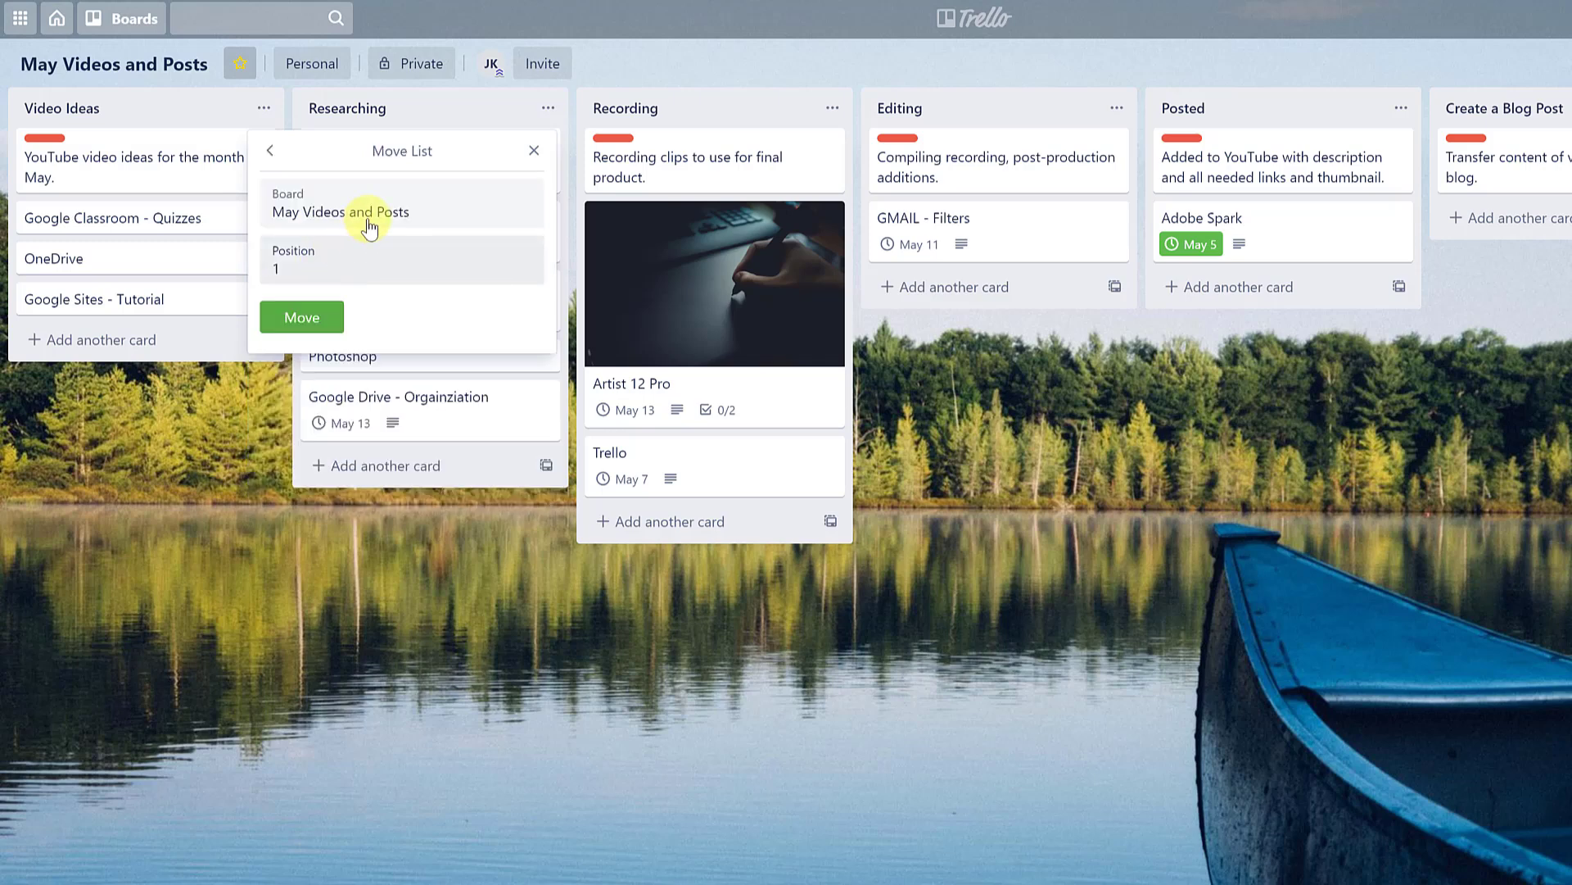
click(397, 209)
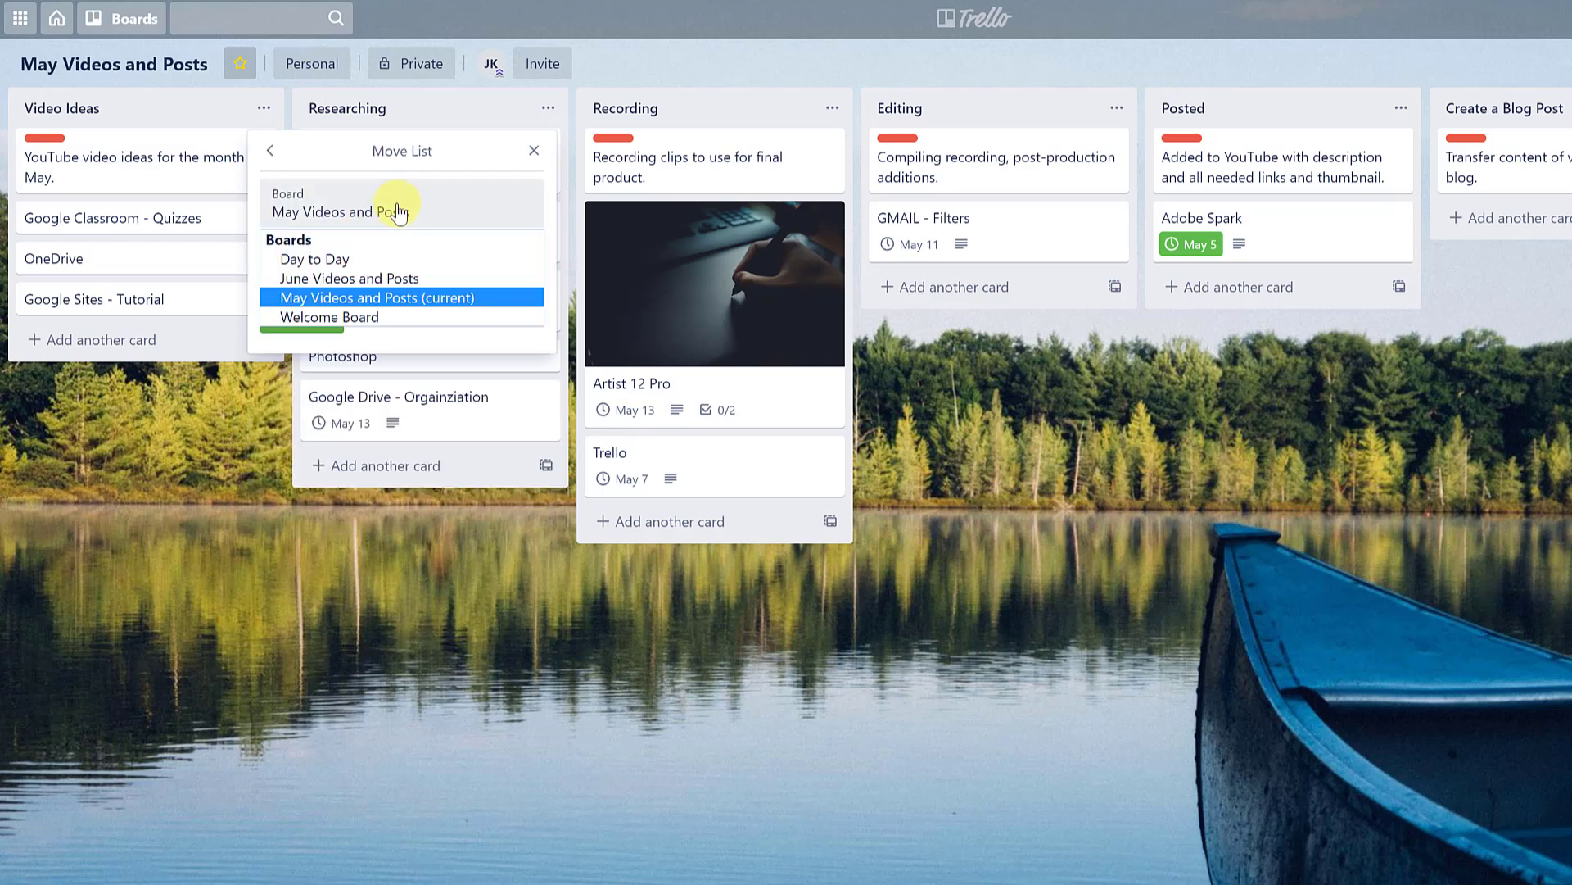
click(336, 280)
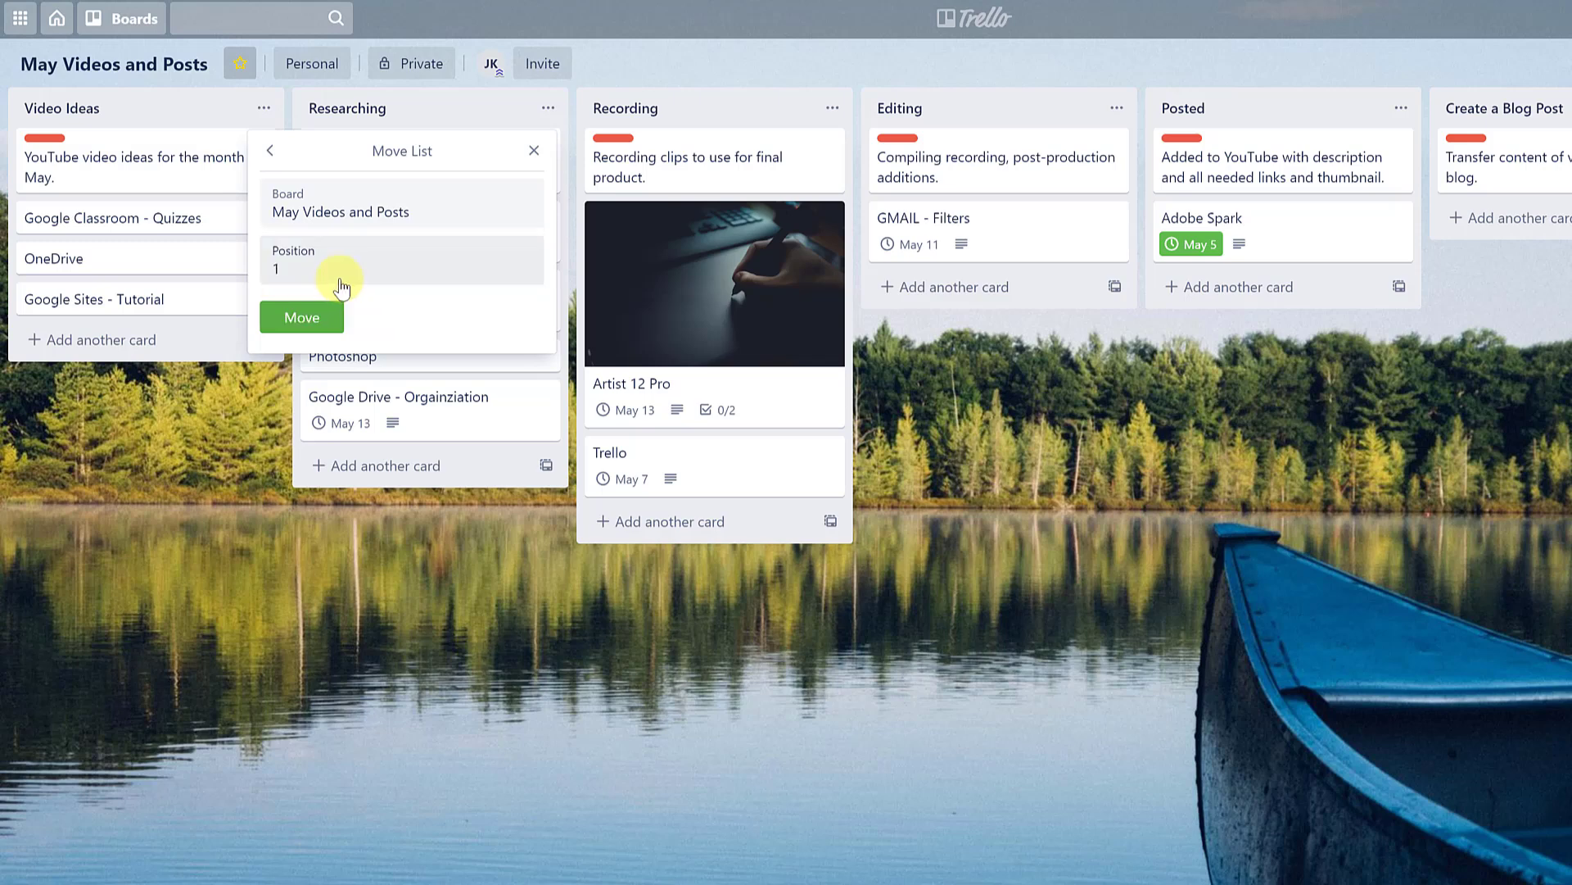
click(314, 323)
Step: Switch to the June Videos and Posts board from the Boards menu
click(138, 19)
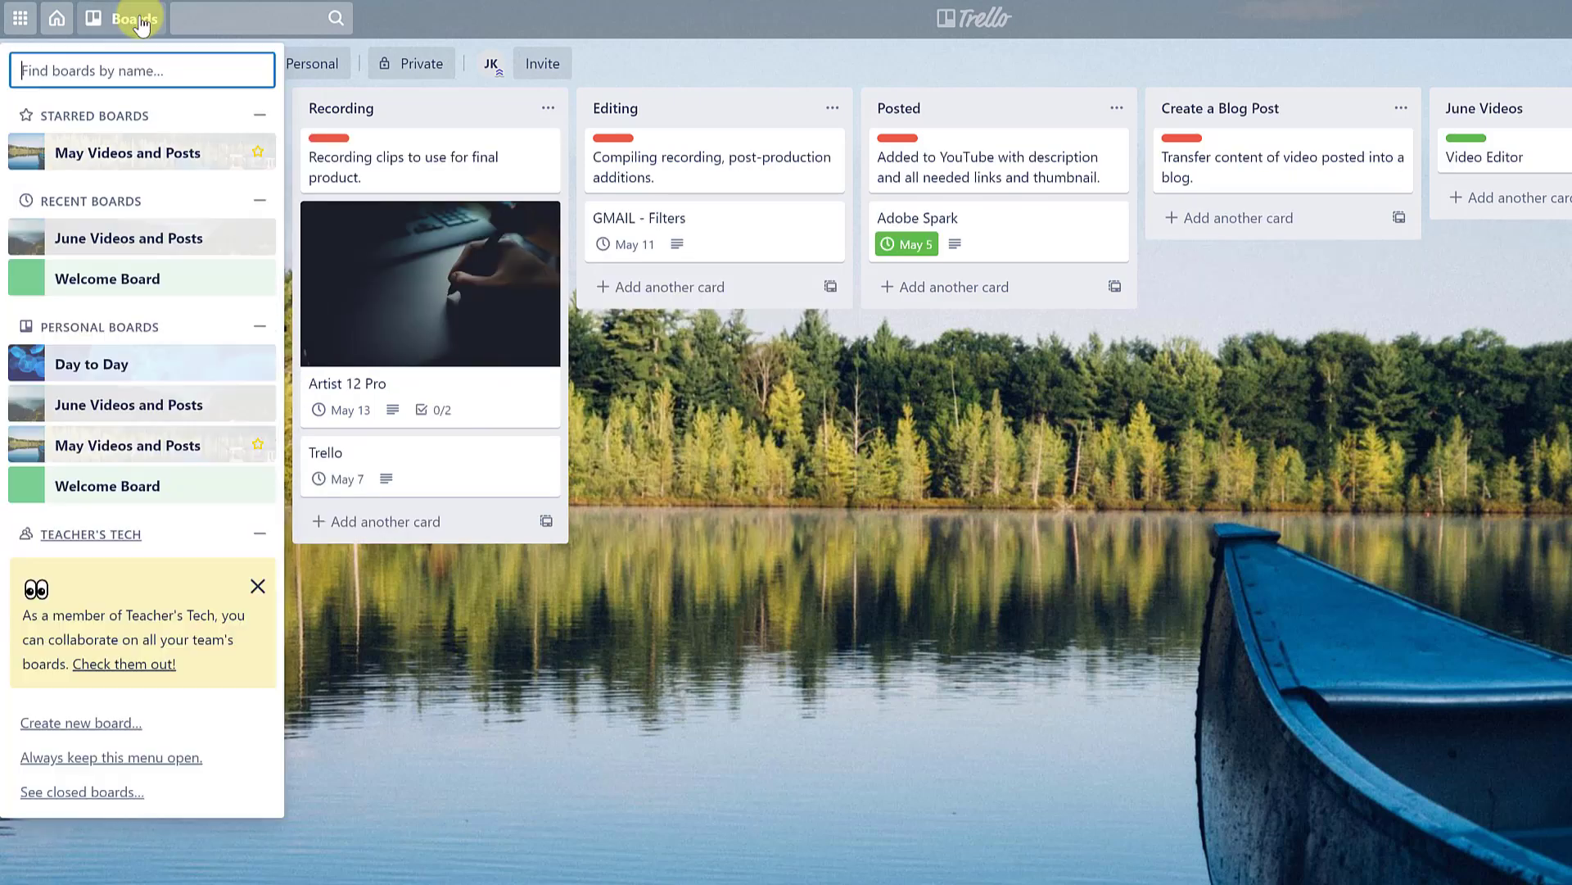
click(135, 251)
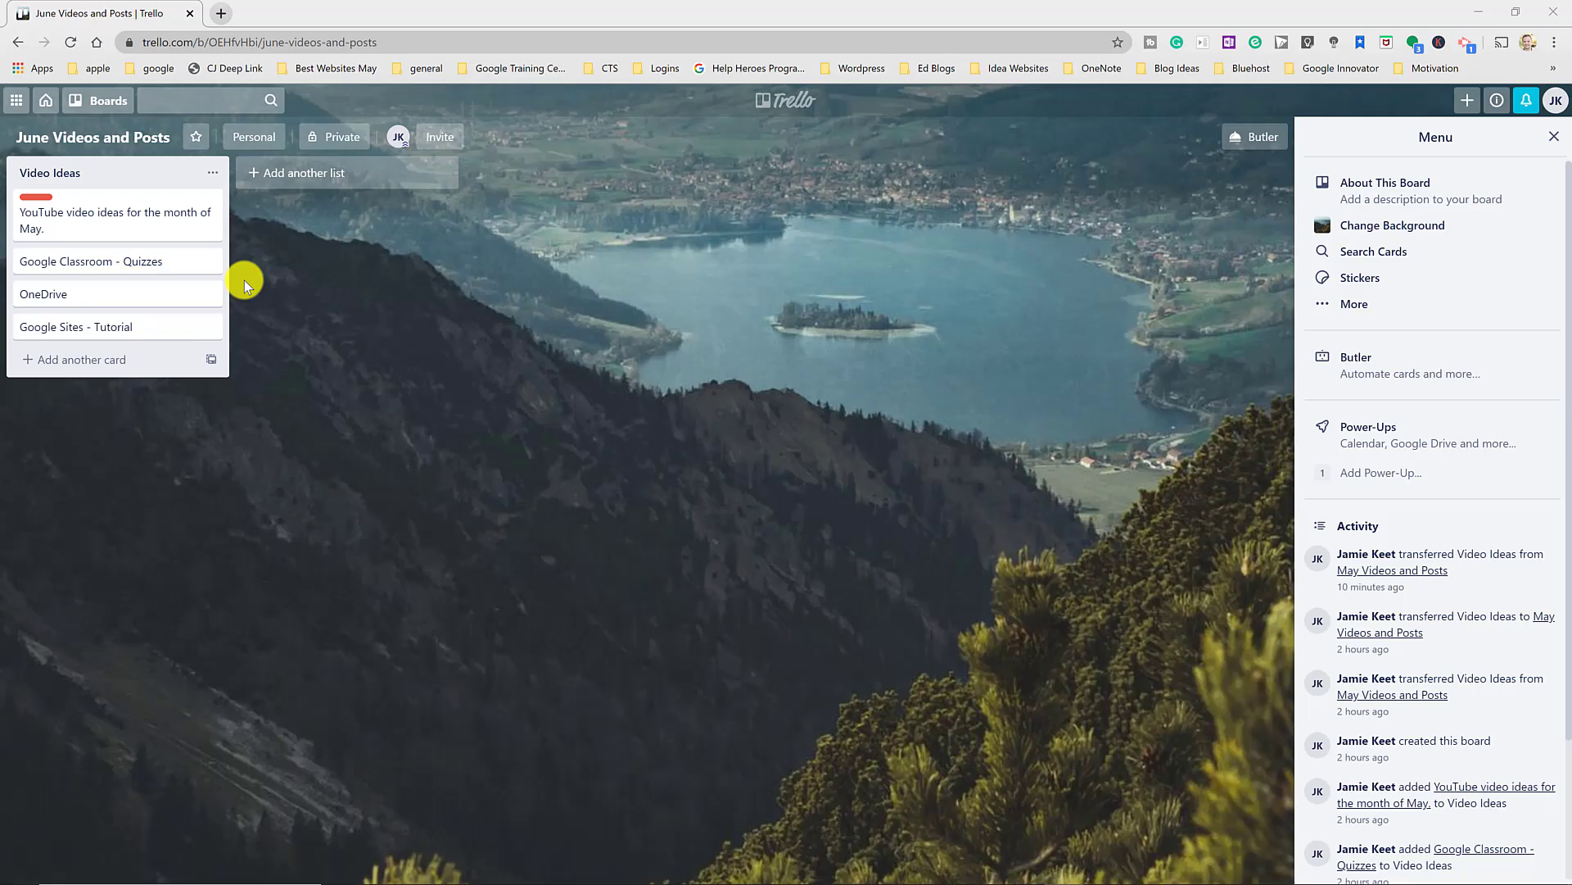
Step: Set a Nature cover photo of tall trees seen from below on the OneDrive card
click(173, 301)
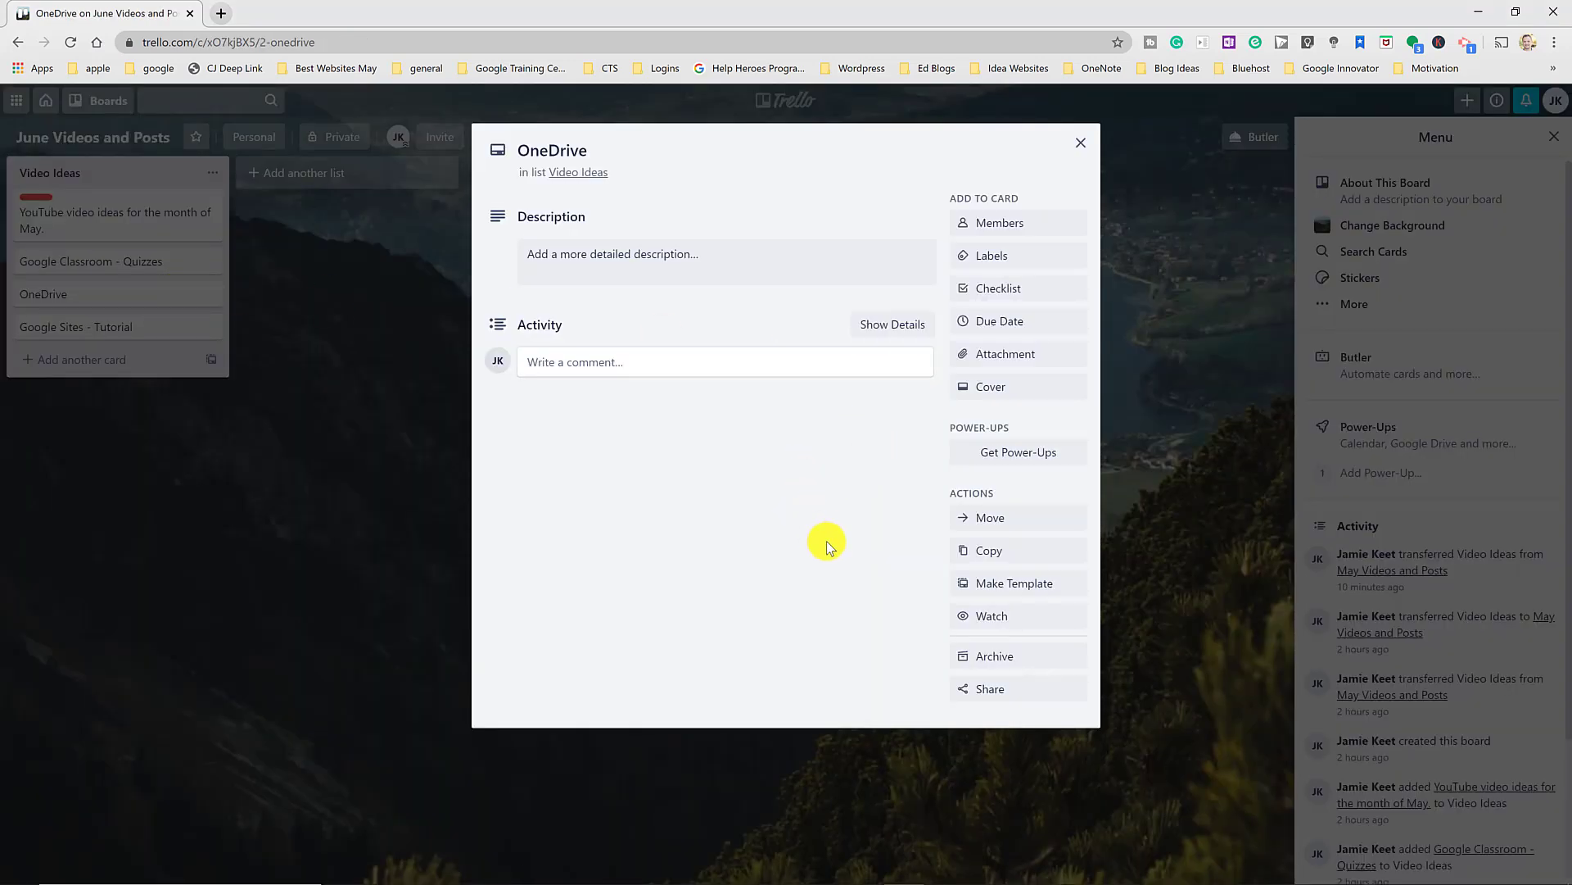
click(1019, 461)
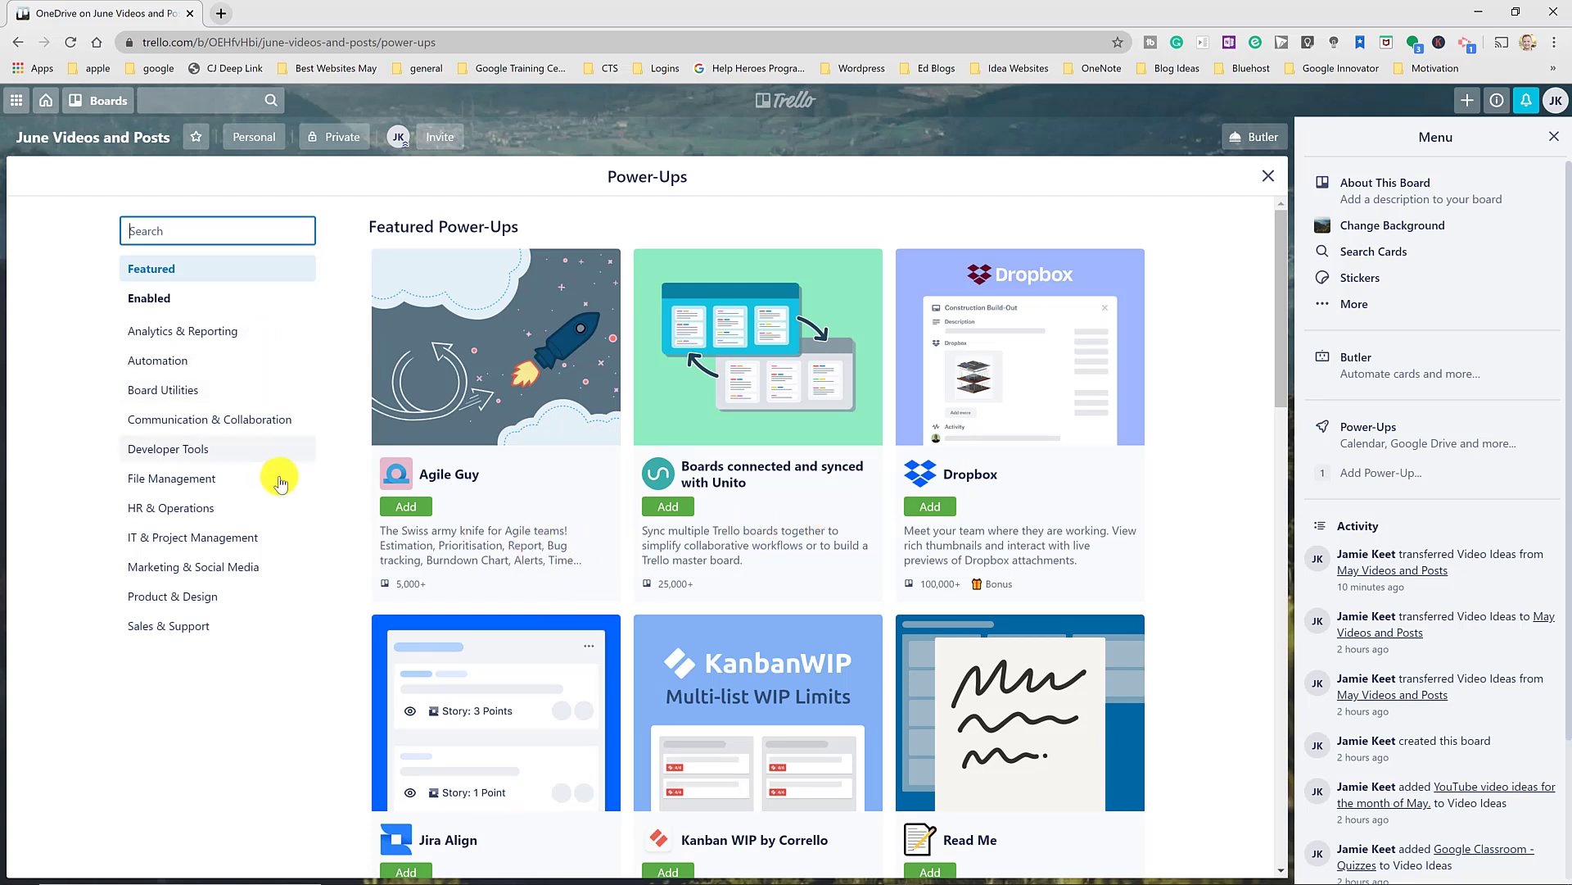
click(1270, 177)
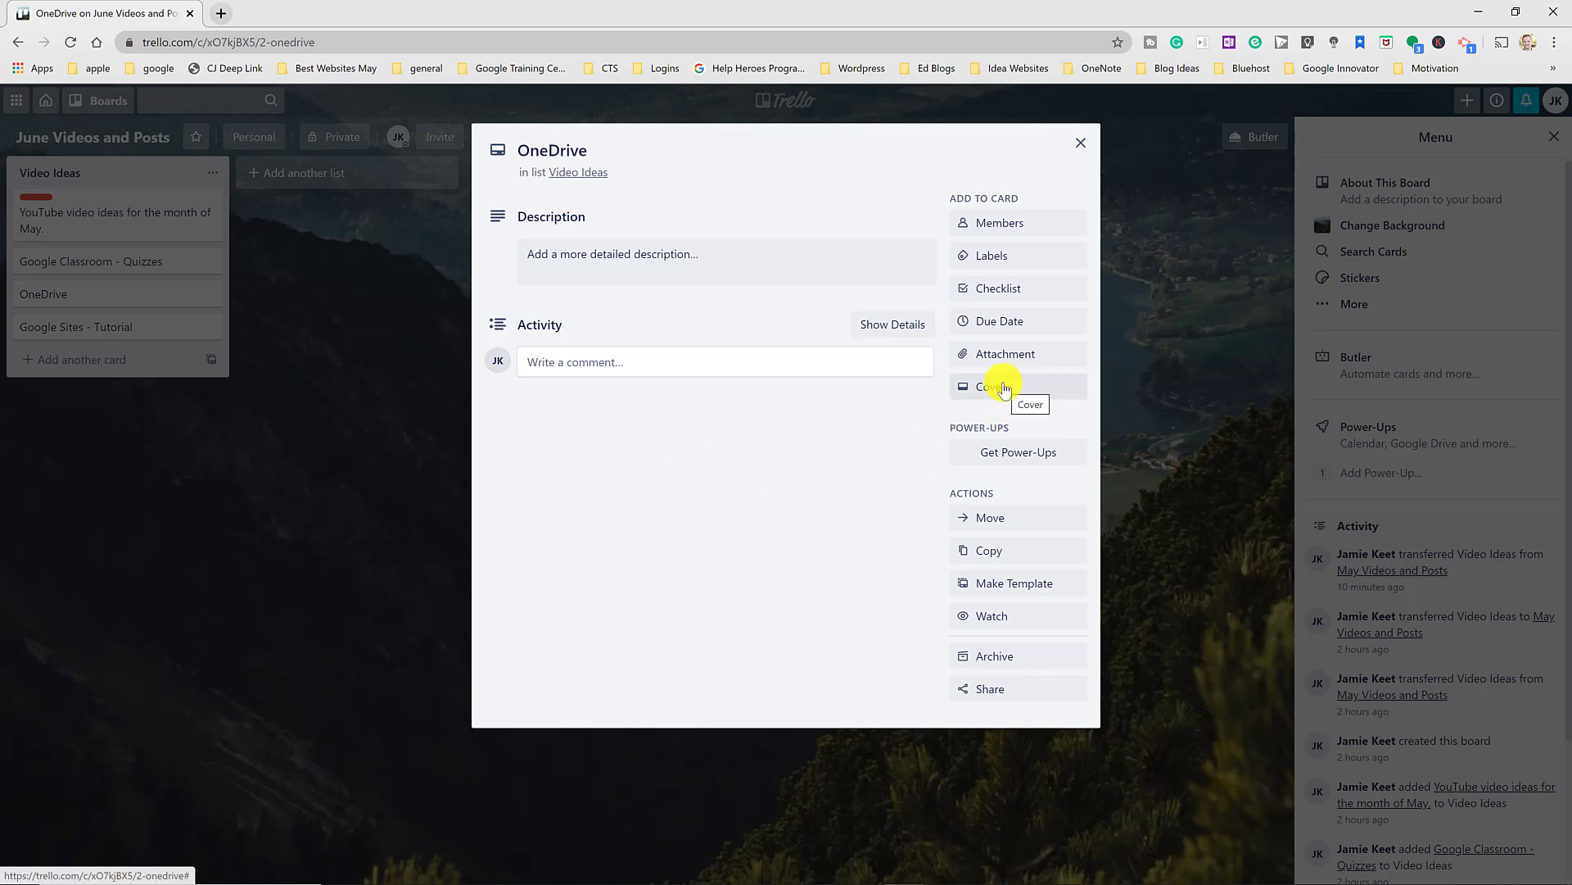
click(1005, 388)
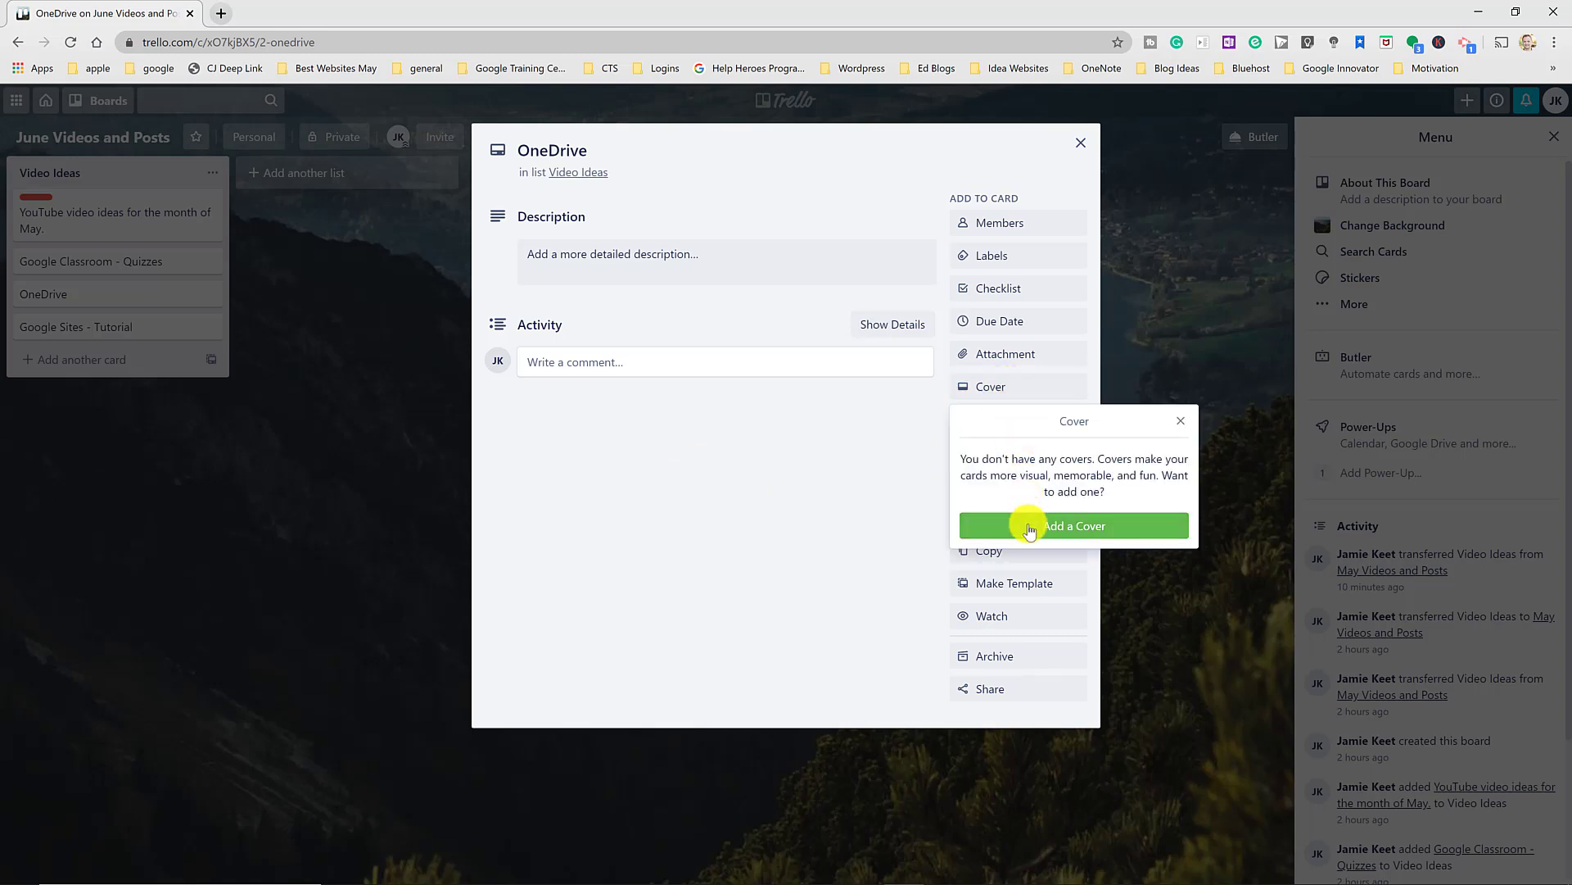
click(1029, 529)
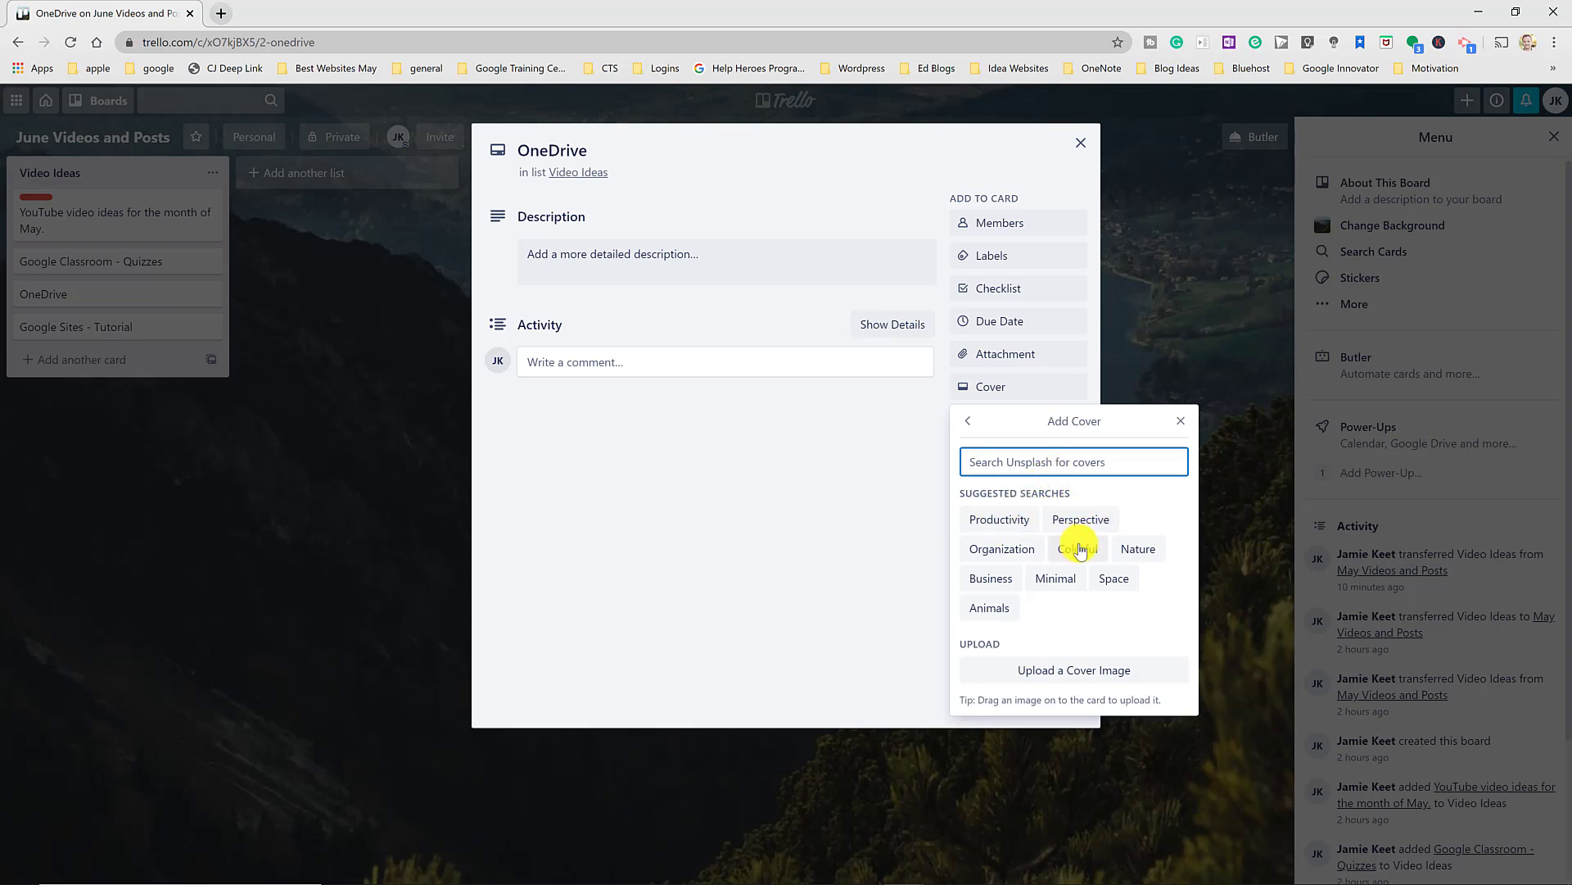
click(1135, 546)
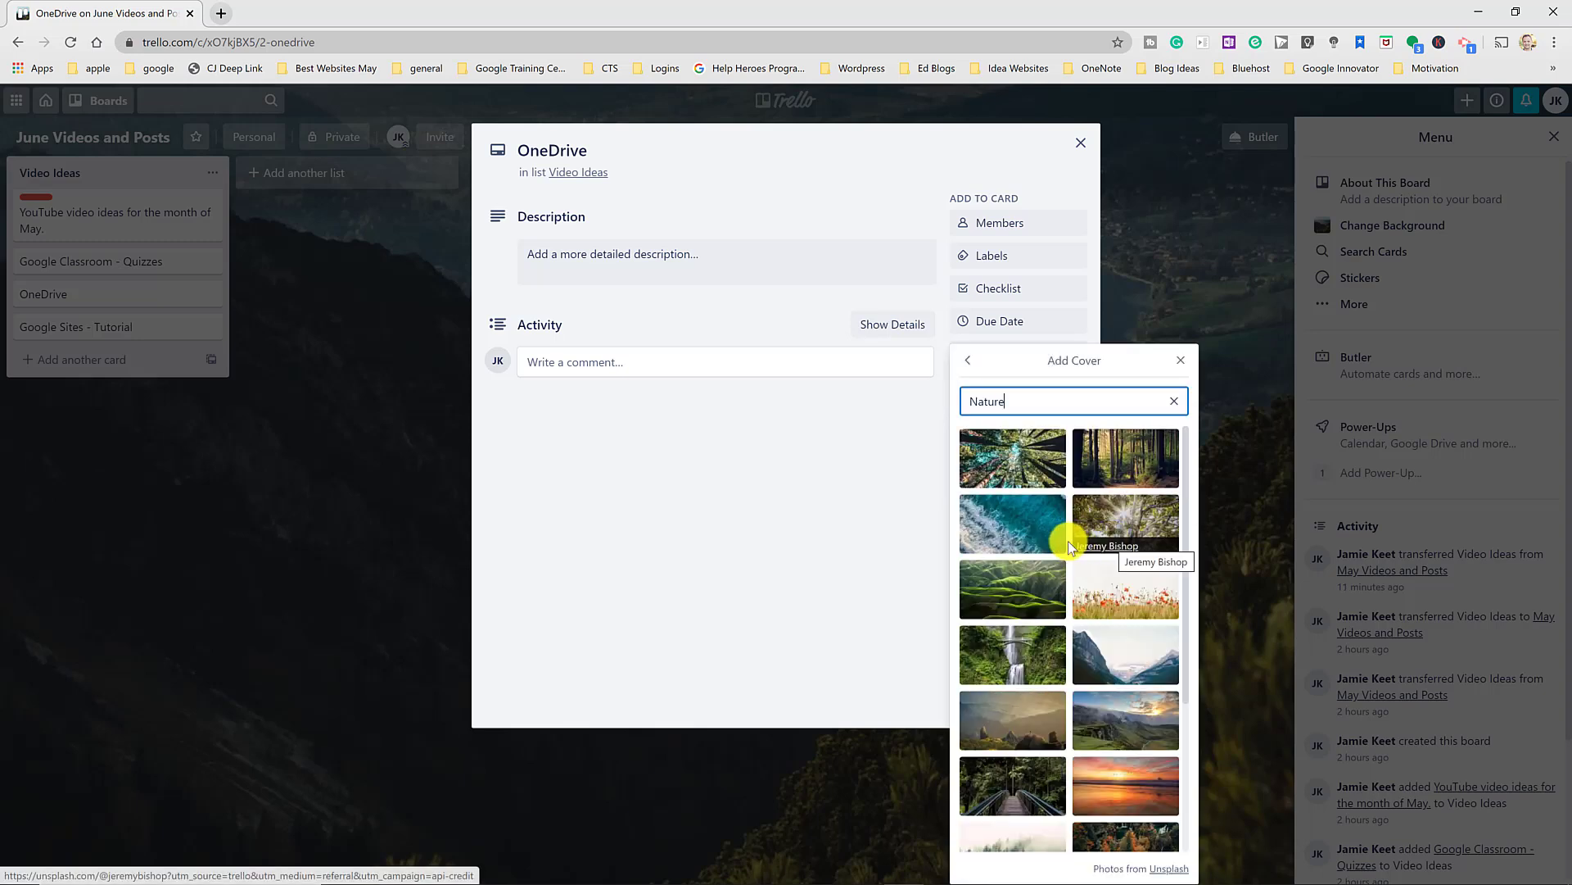
click(1025, 464)
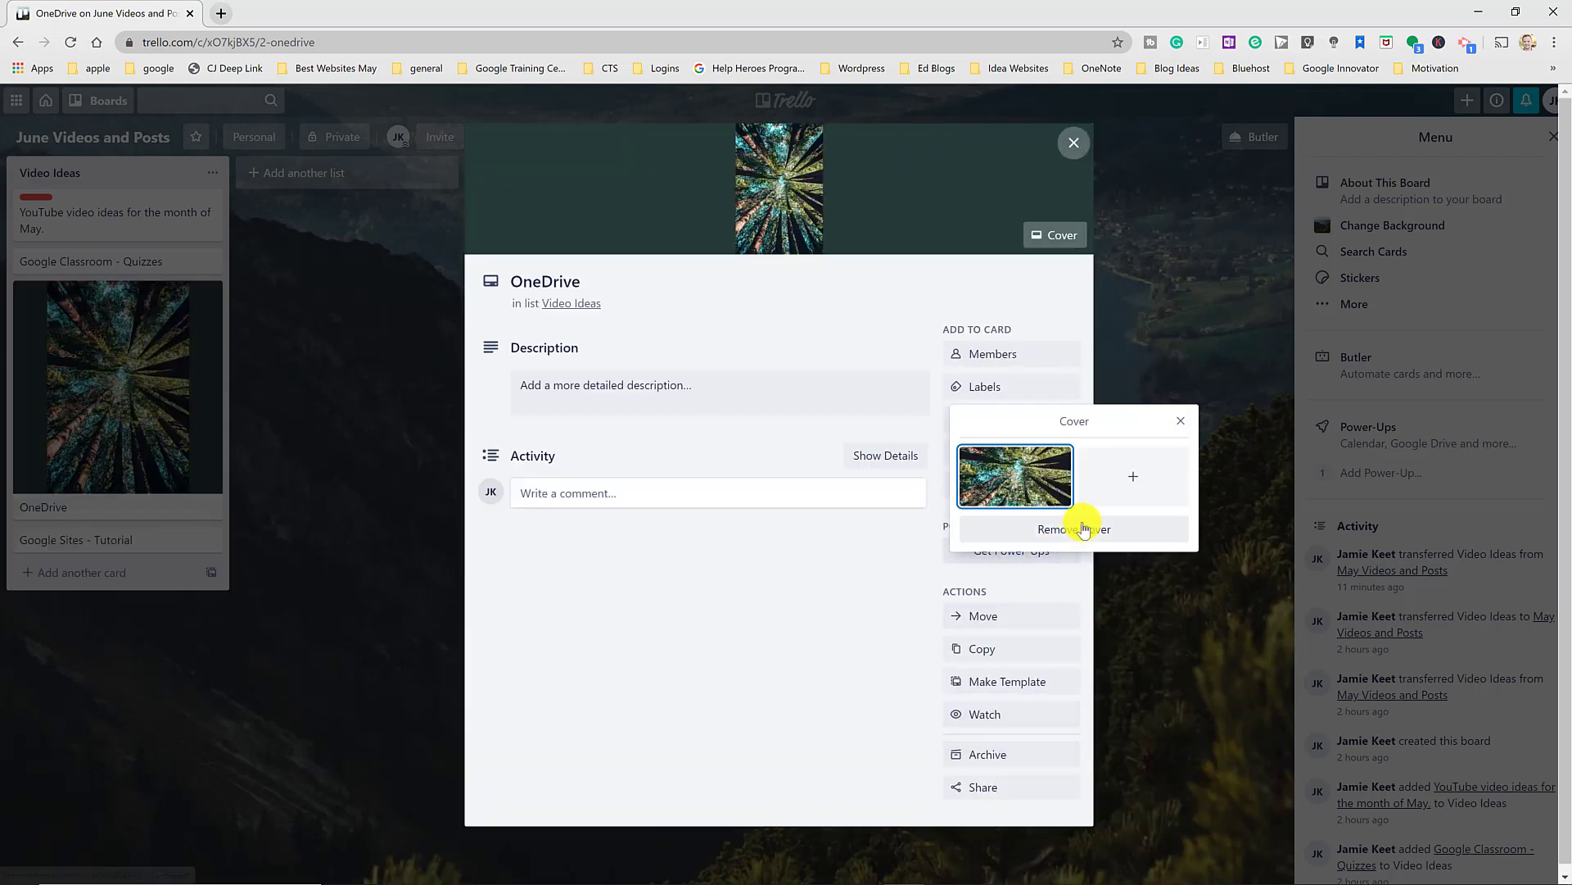
click(1182, 421)
click(1076, 145)
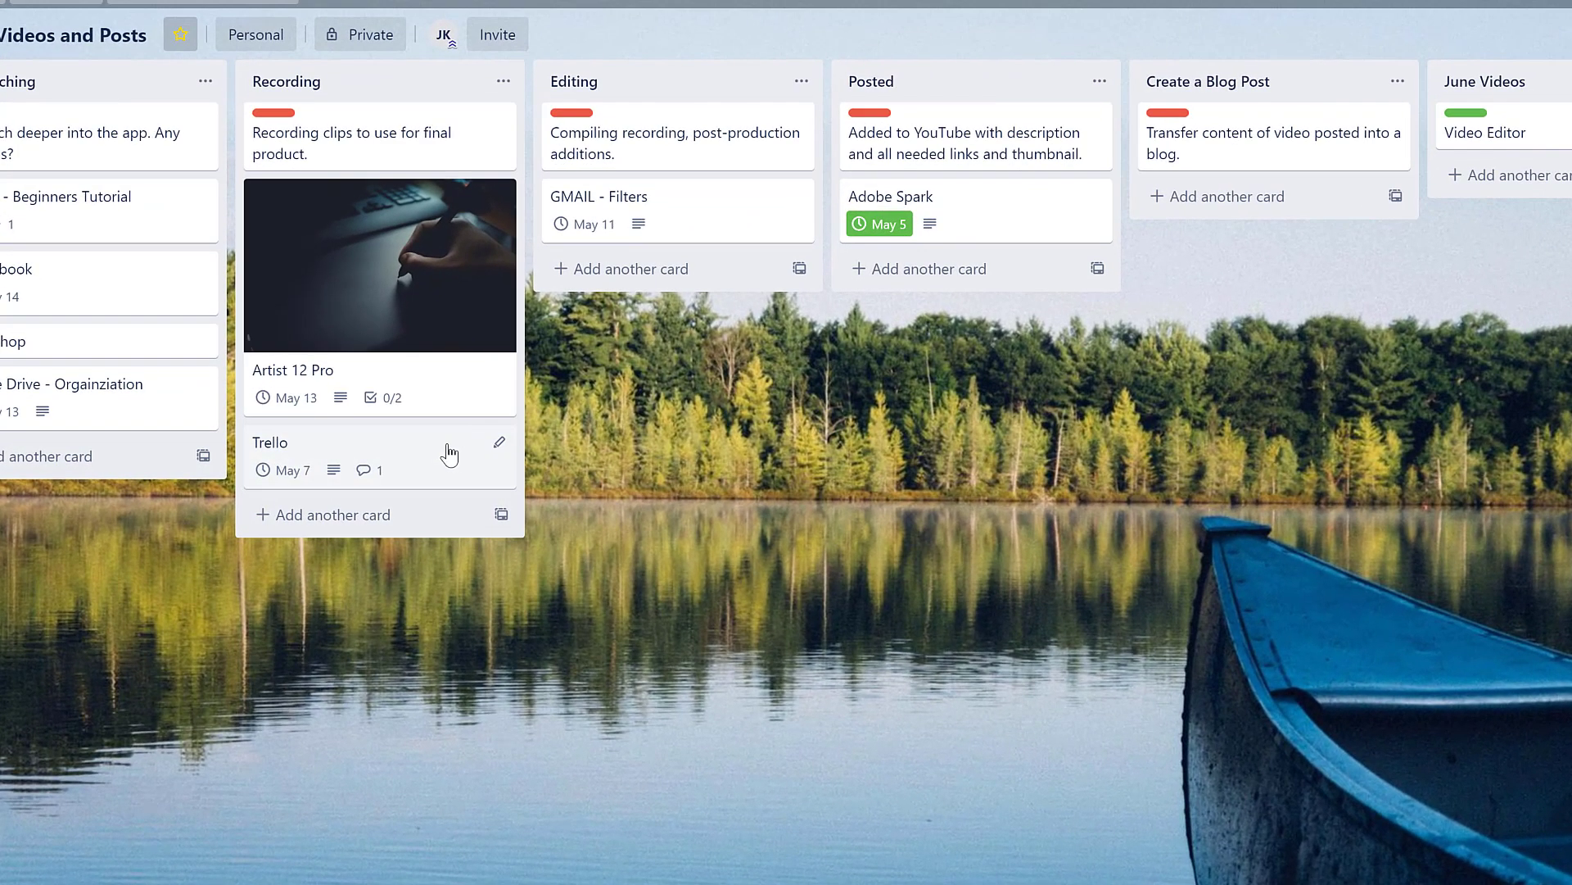
Step: Copy the Trello card's 'Email for this card' address from its Share options
click(445, 457)
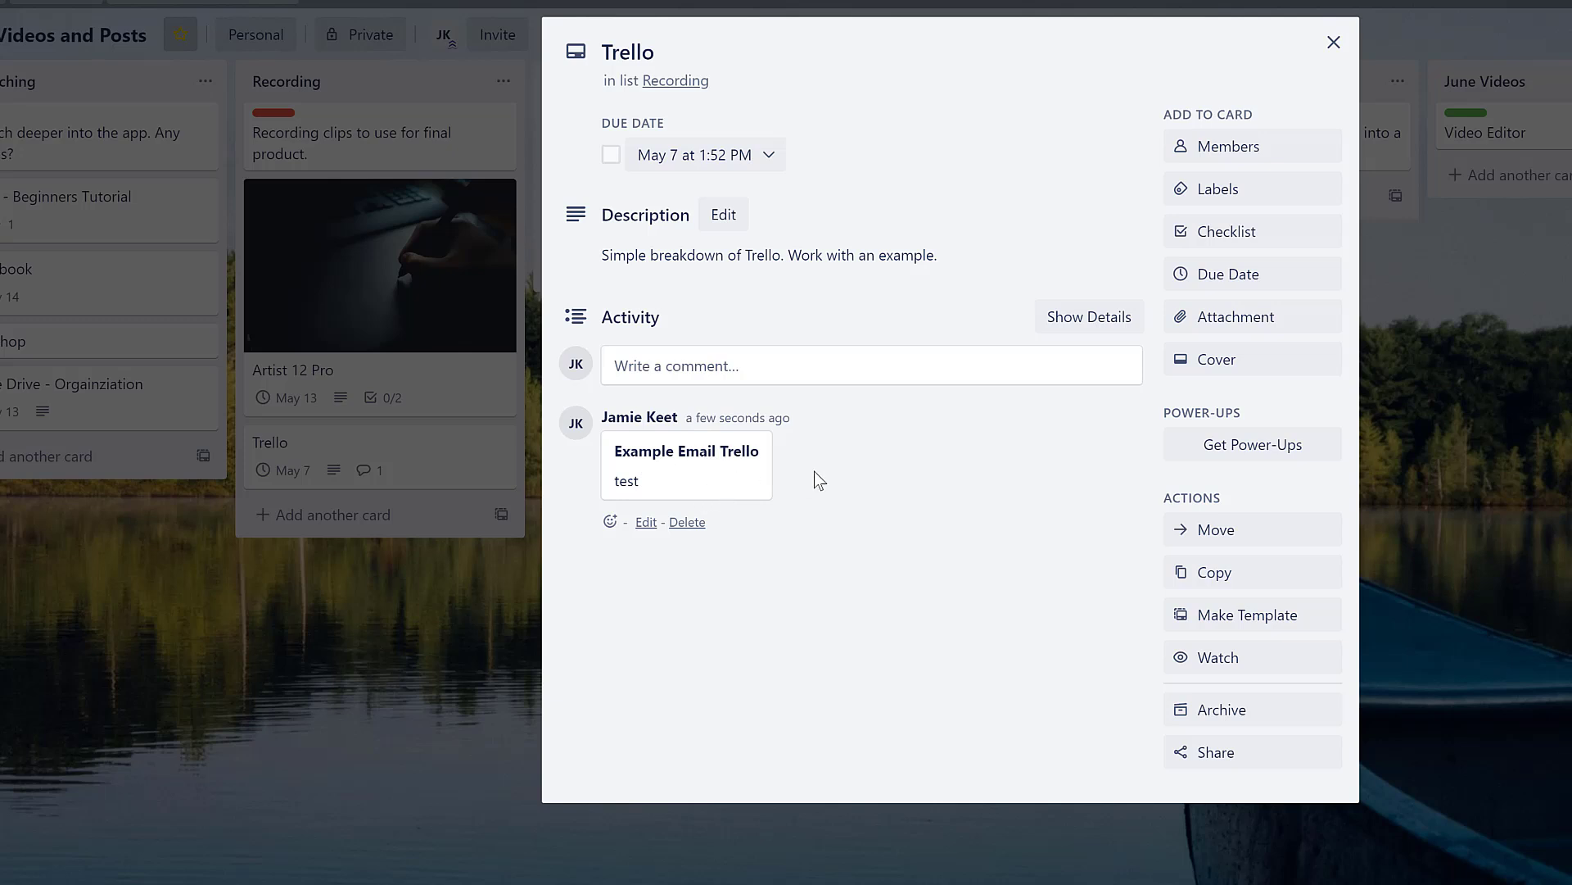
click(1215, 753)
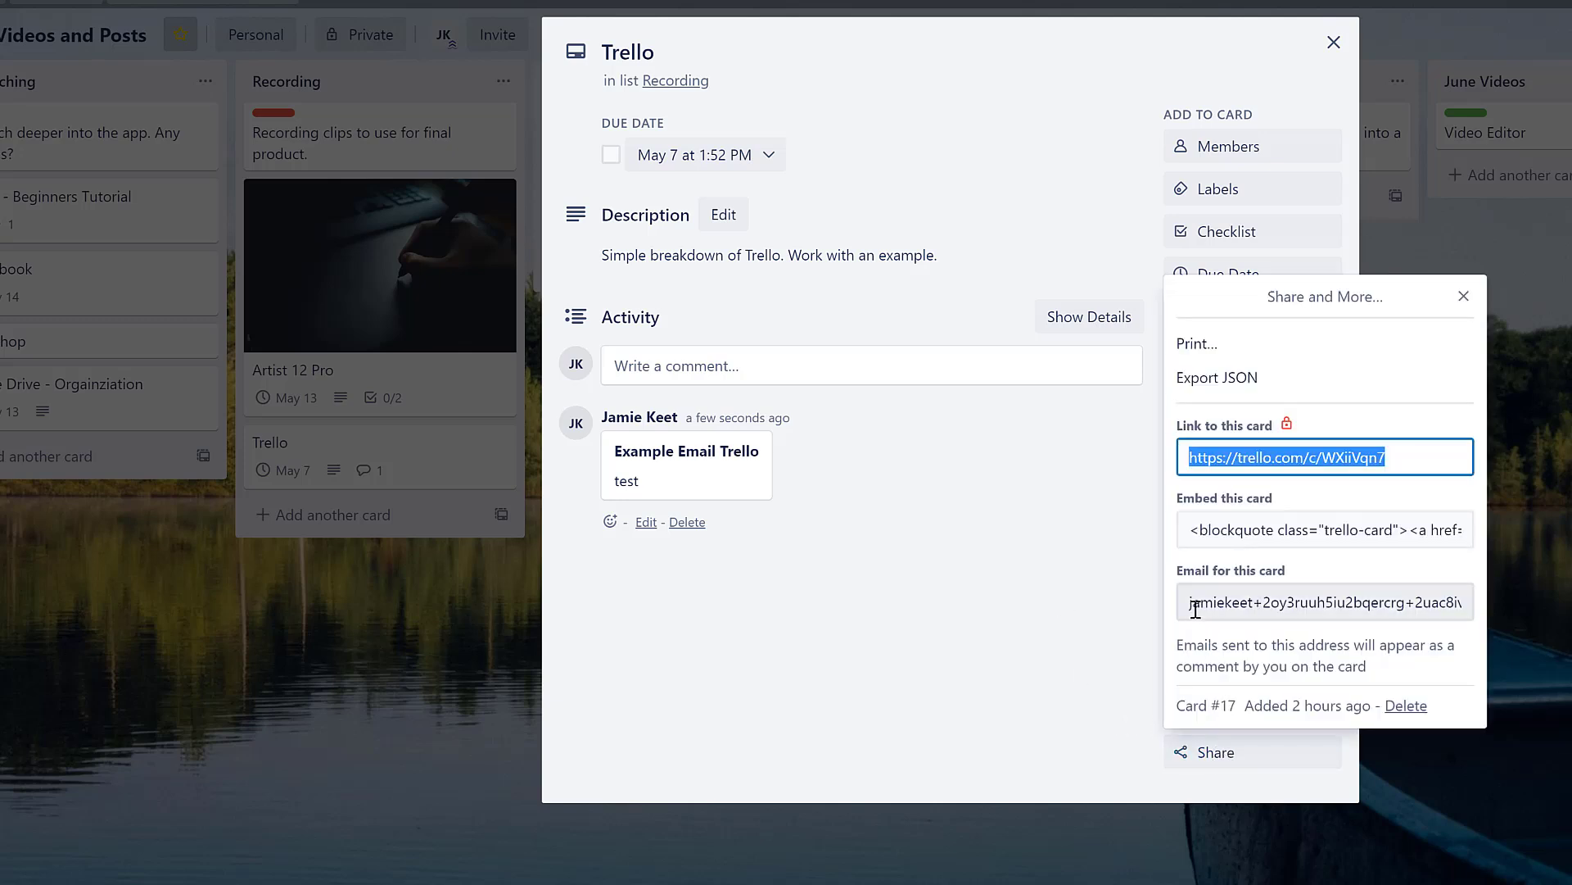
click(1234, 602)
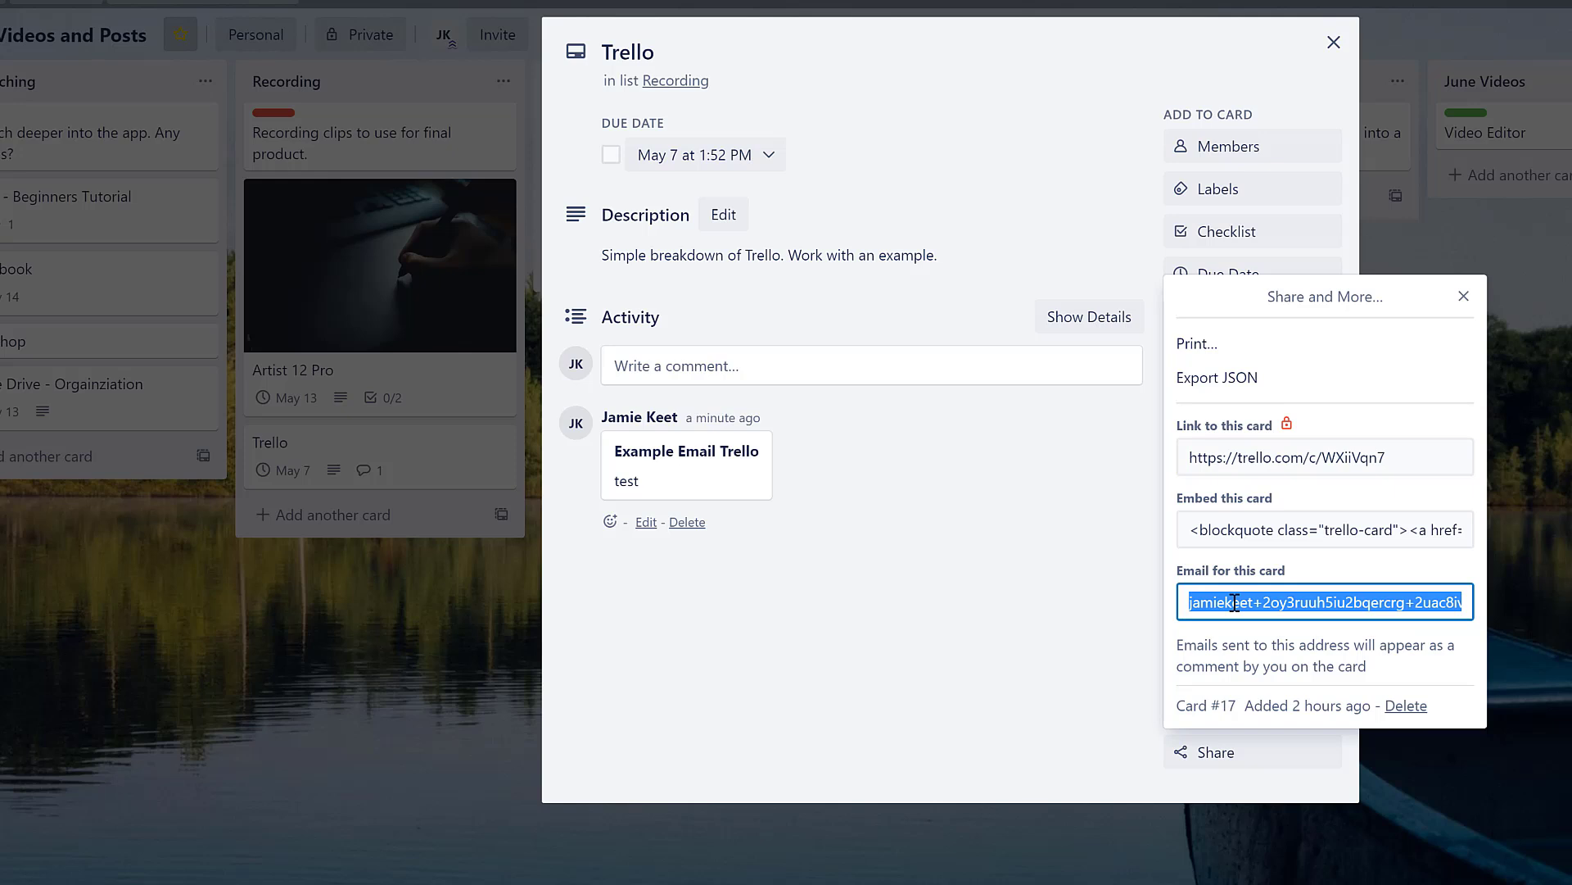
right_click(1237, 604)
click(1246, 619)
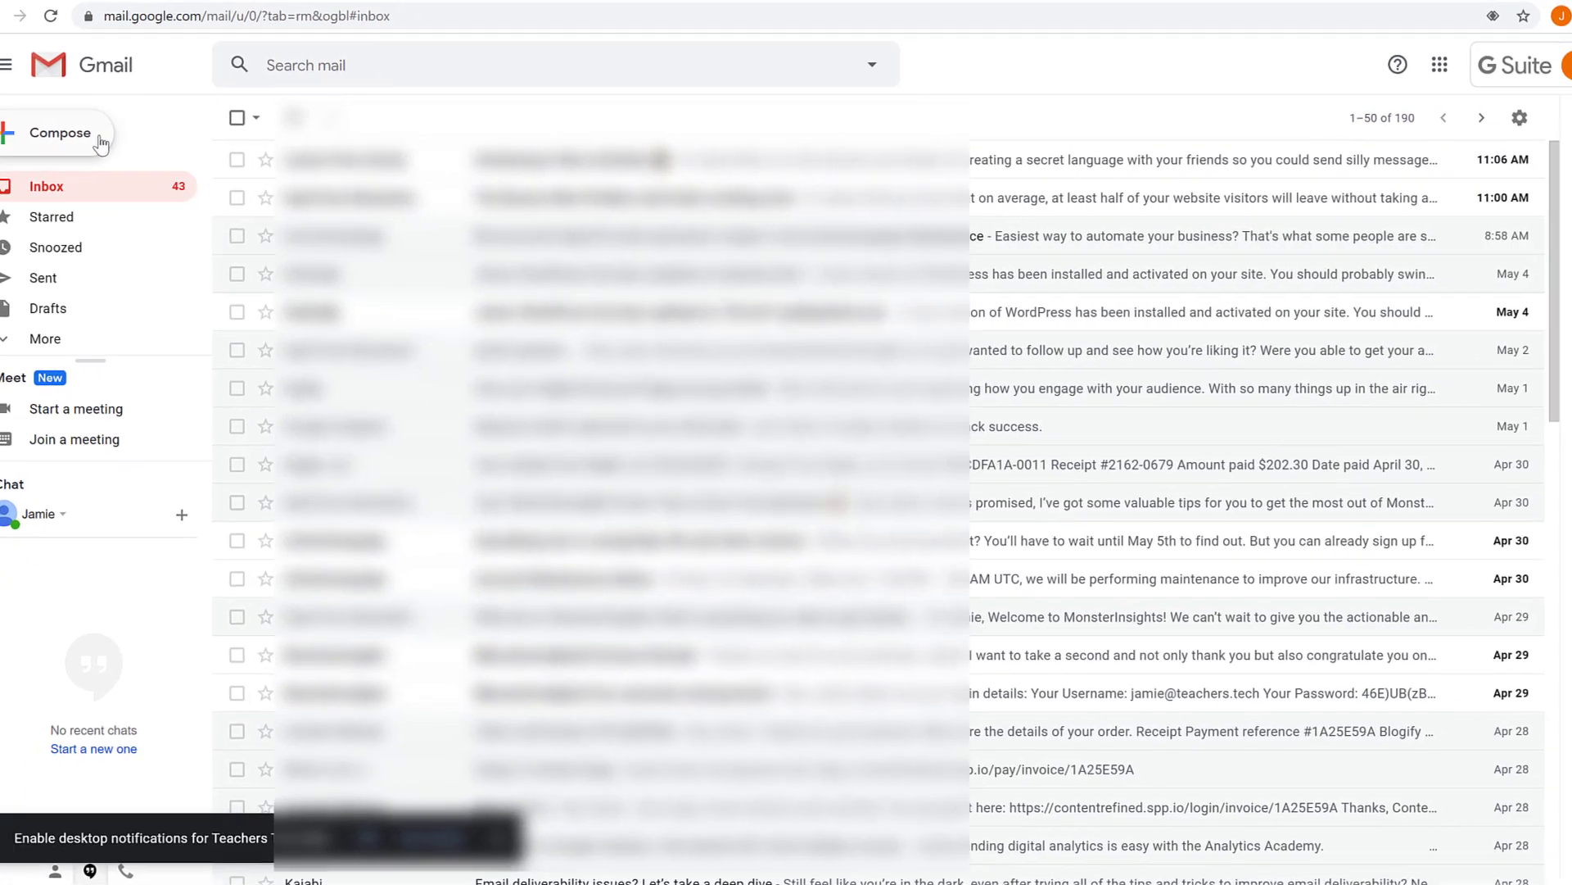
Step: Send a Gmail message with subject 'test' and body 'test' to the pasted card address
click(231, 131)
right_click(1041, 369)
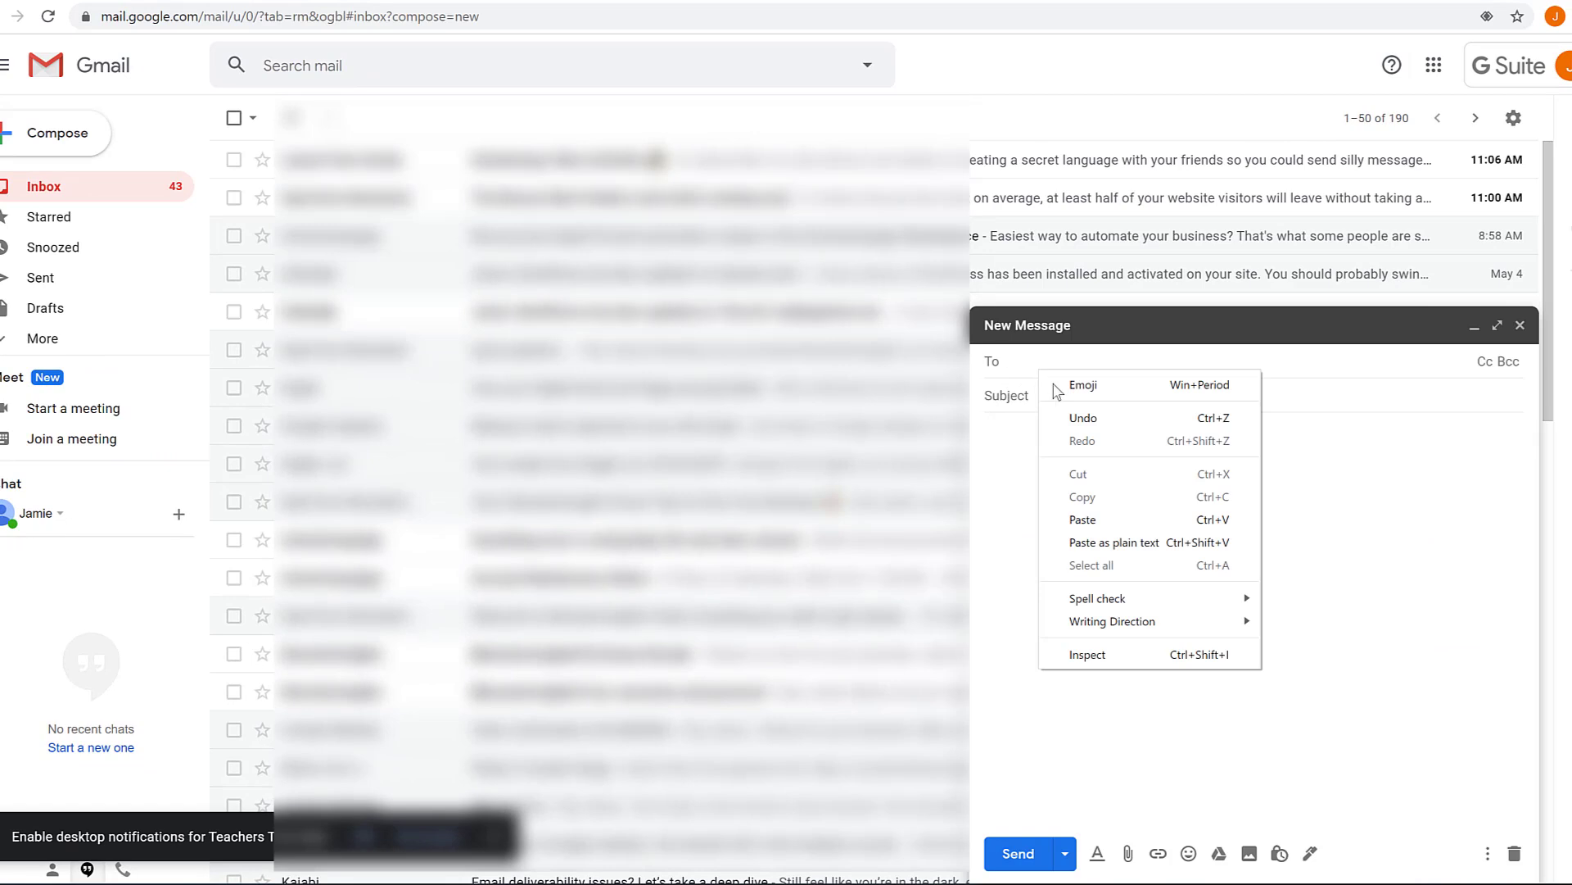
click(1095, 521)
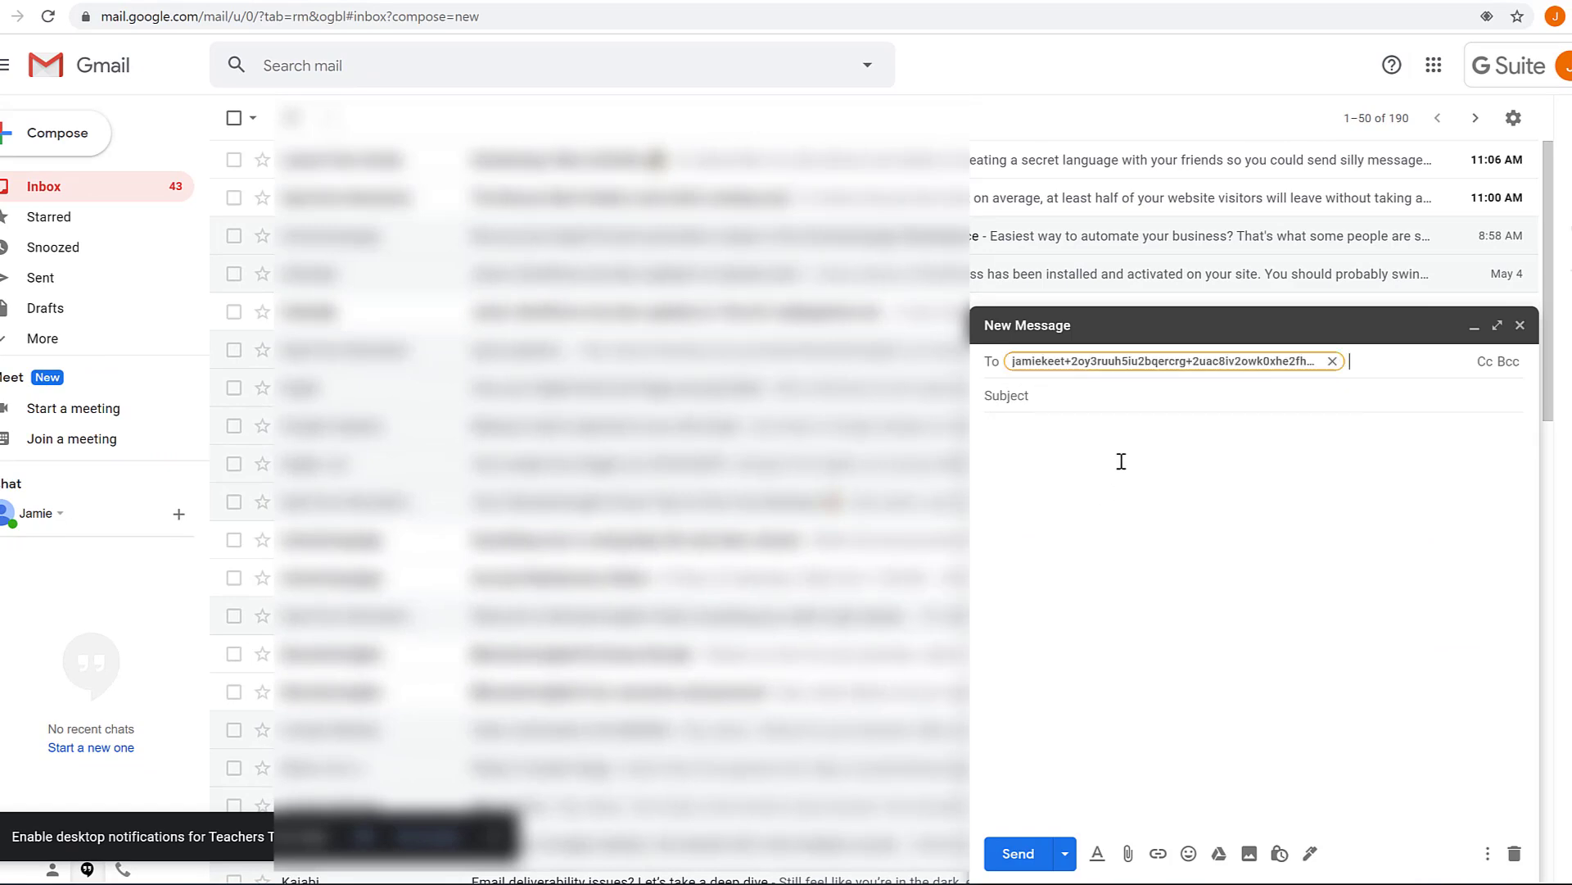
click(1190, 395)
text(test)
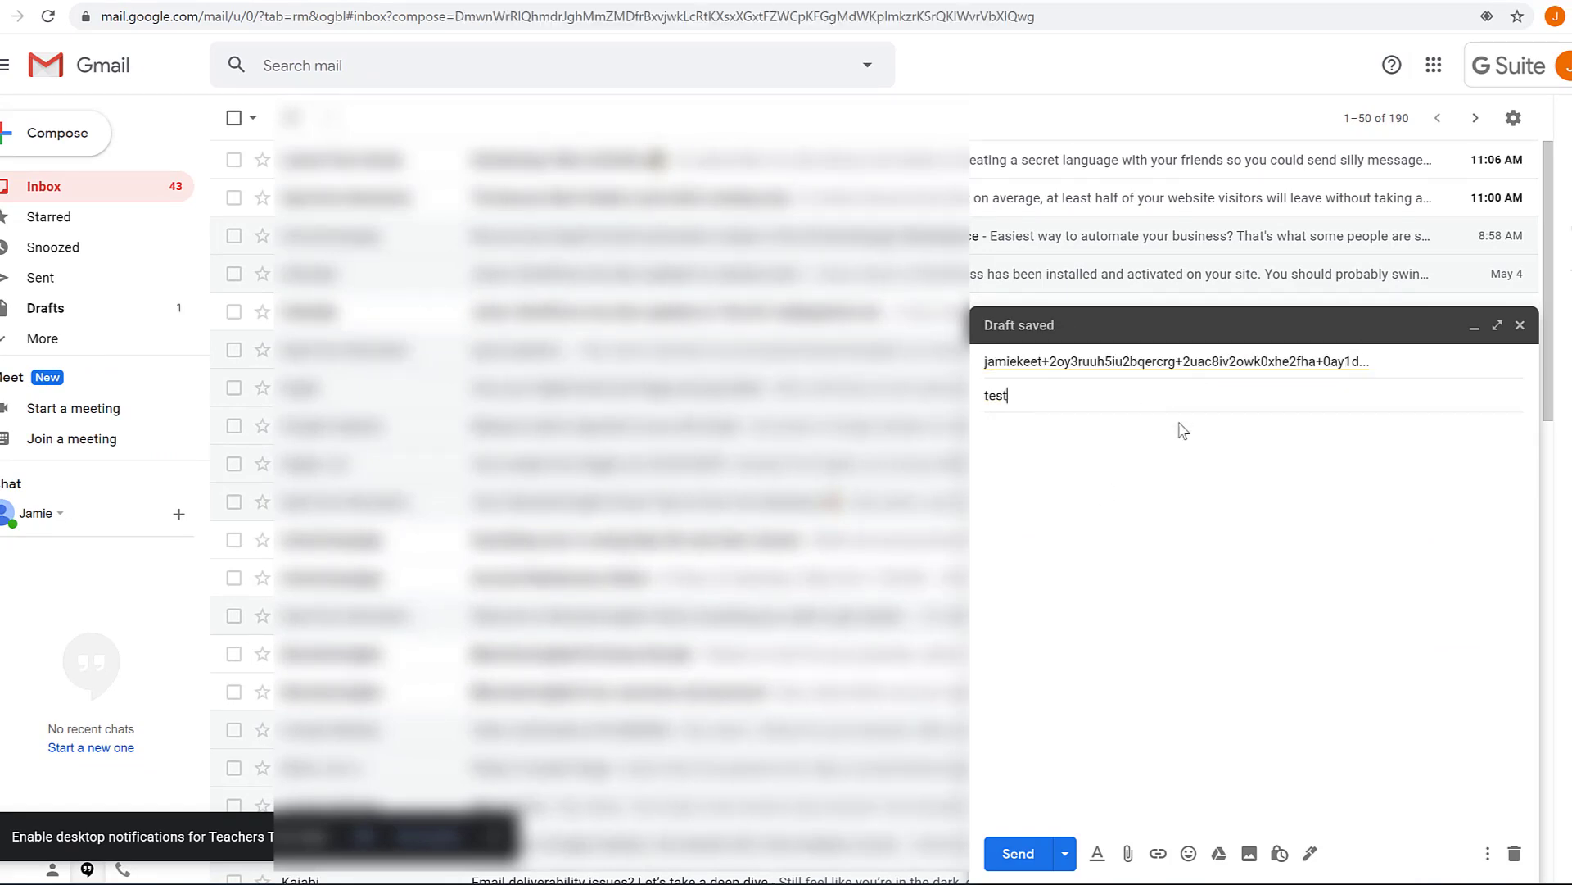
click(1149, 504)
text(test)
click(1018, 853)
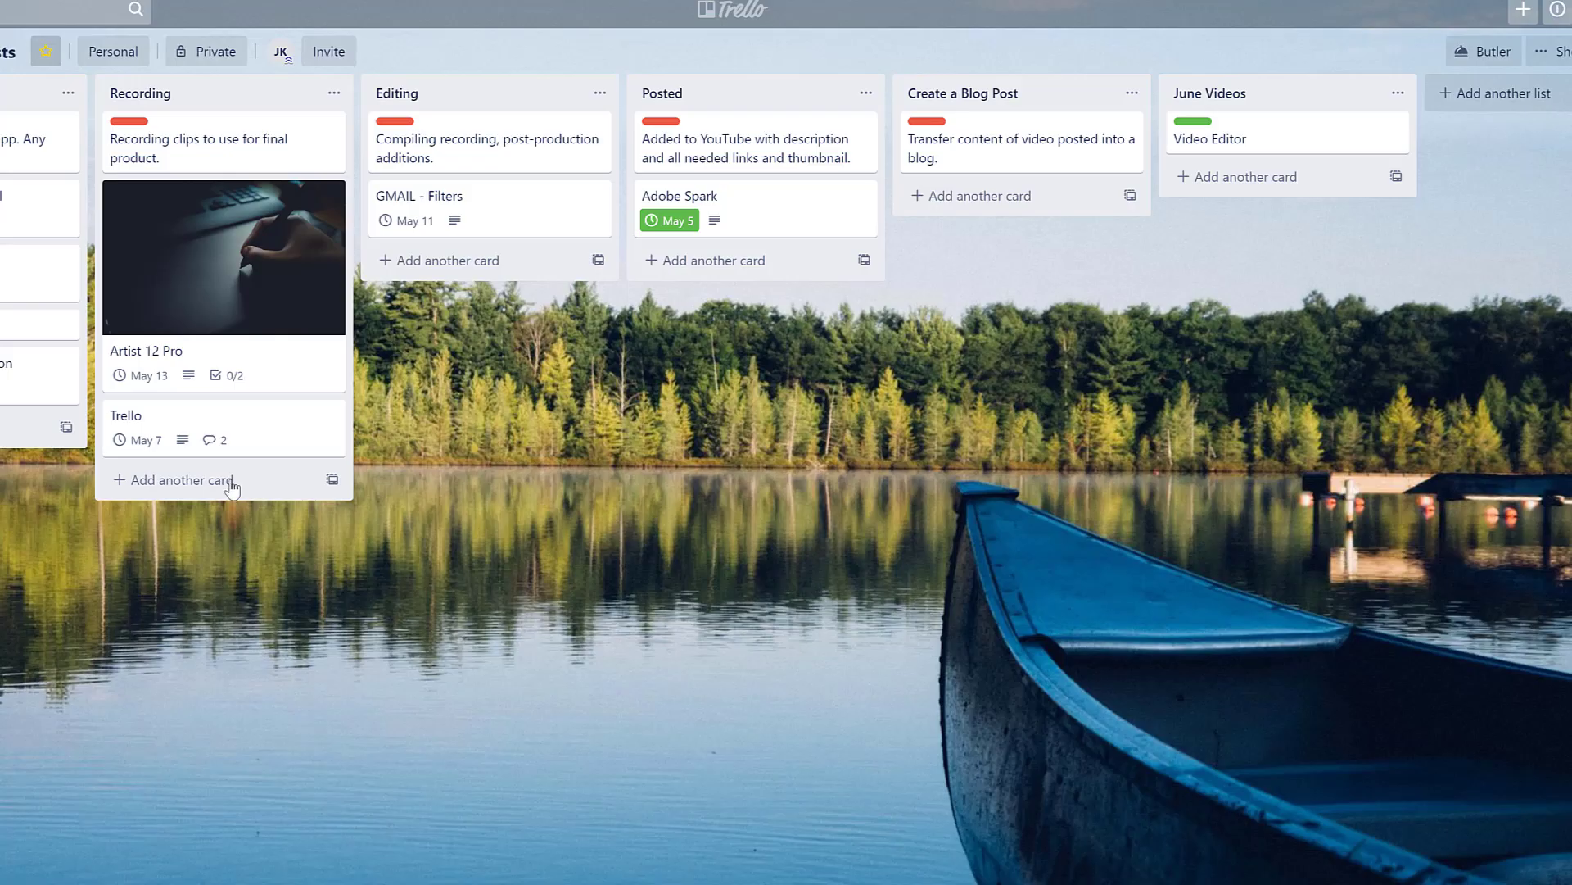
click(258, 428)
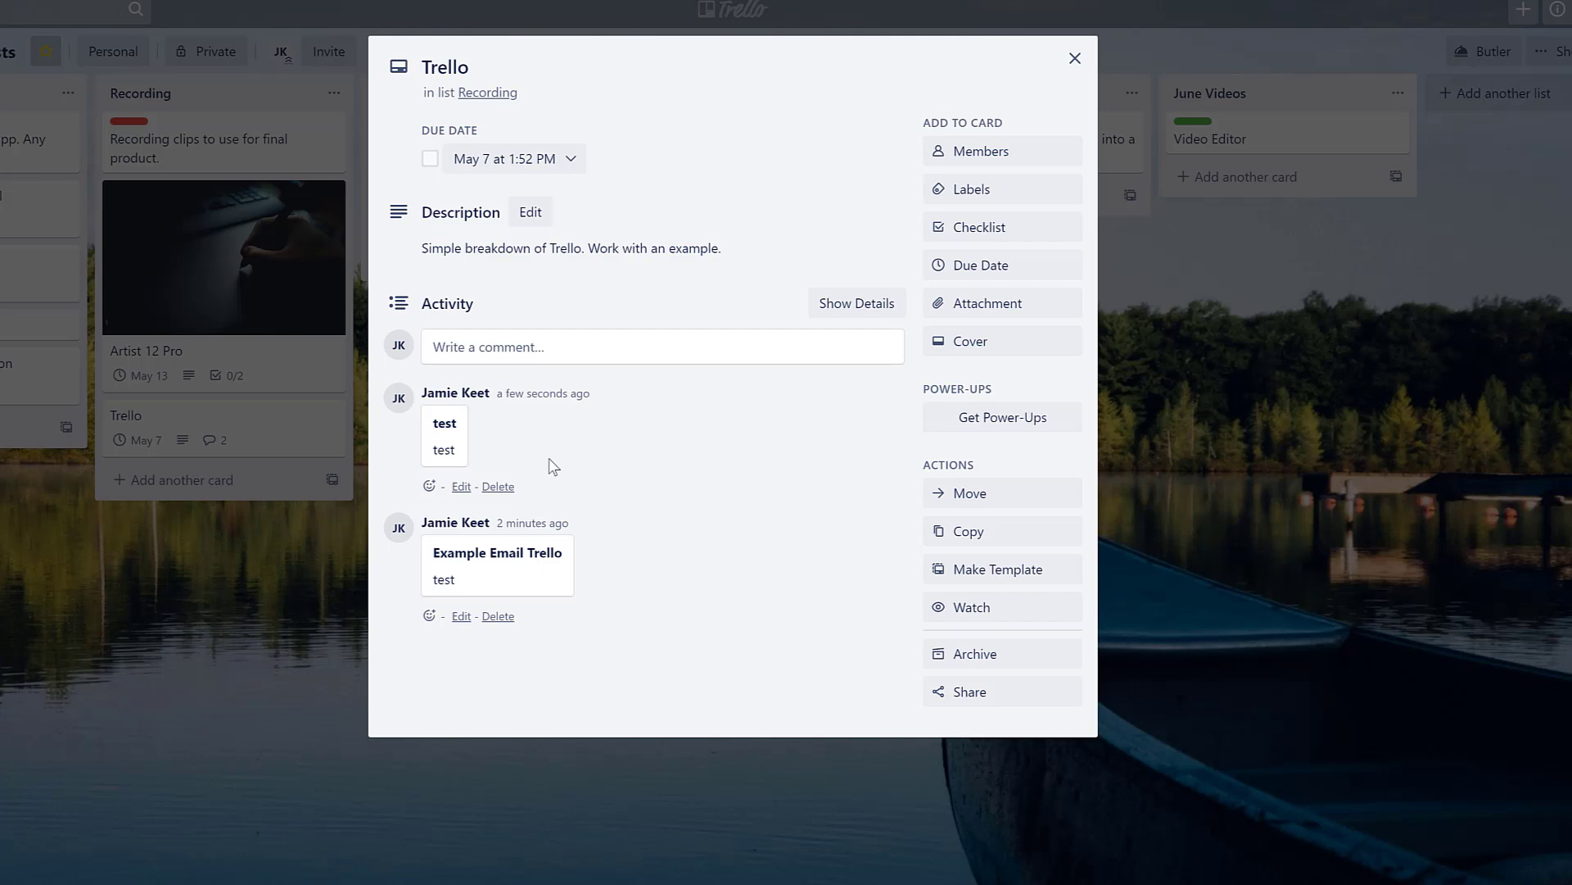
click(969, 695)
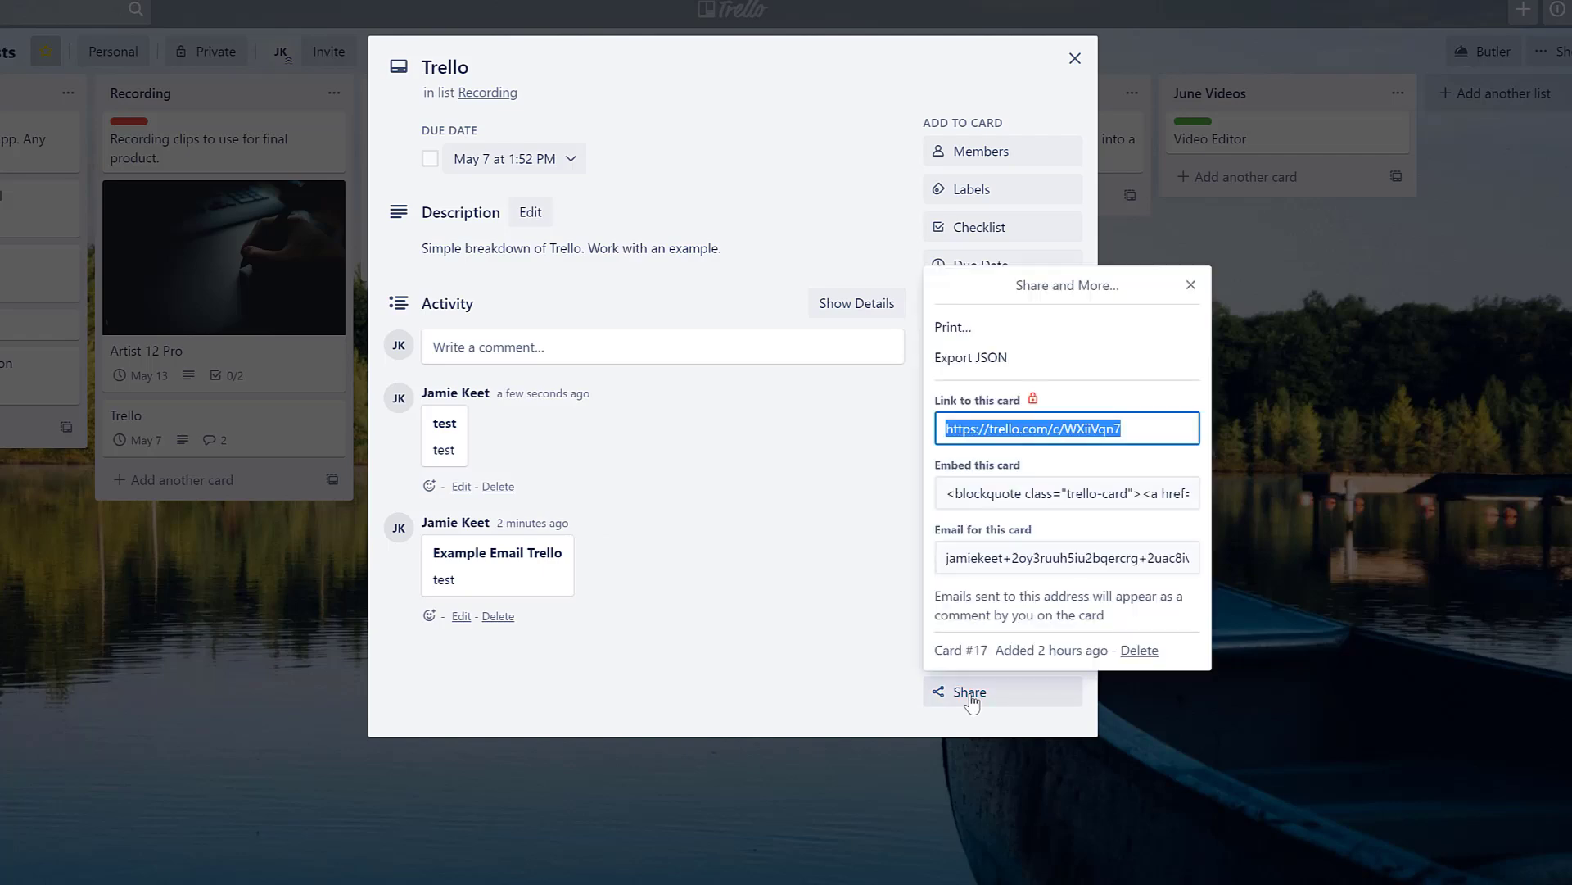
key(Escape)
key(Escape)
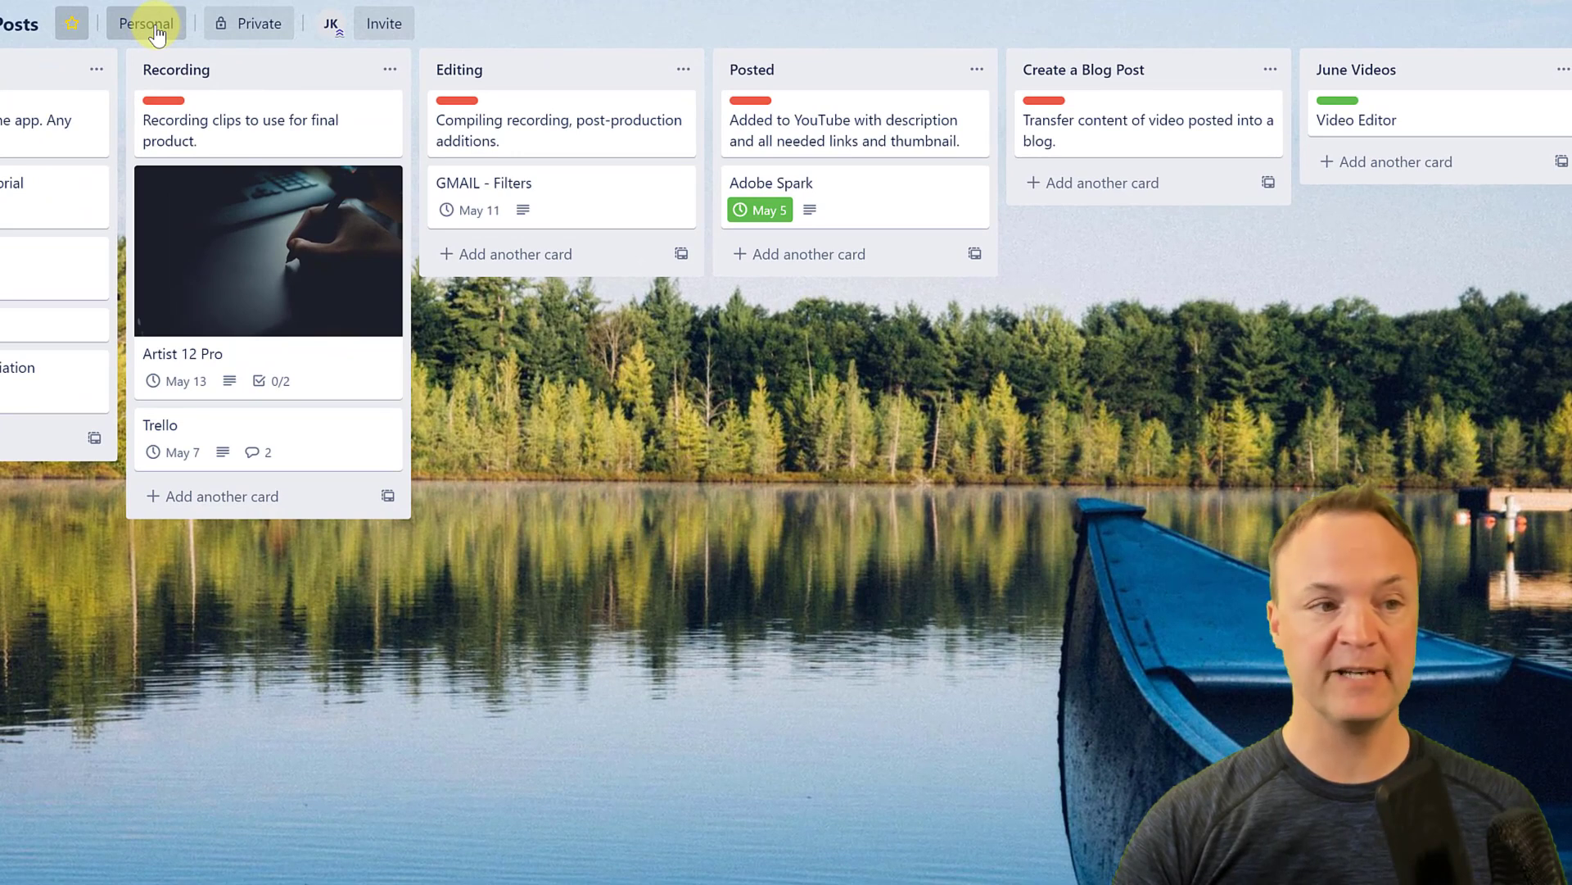
Step: Pick the Teacher's Tech team in the board's Personal settings, then view the Create options
click(158, 34)
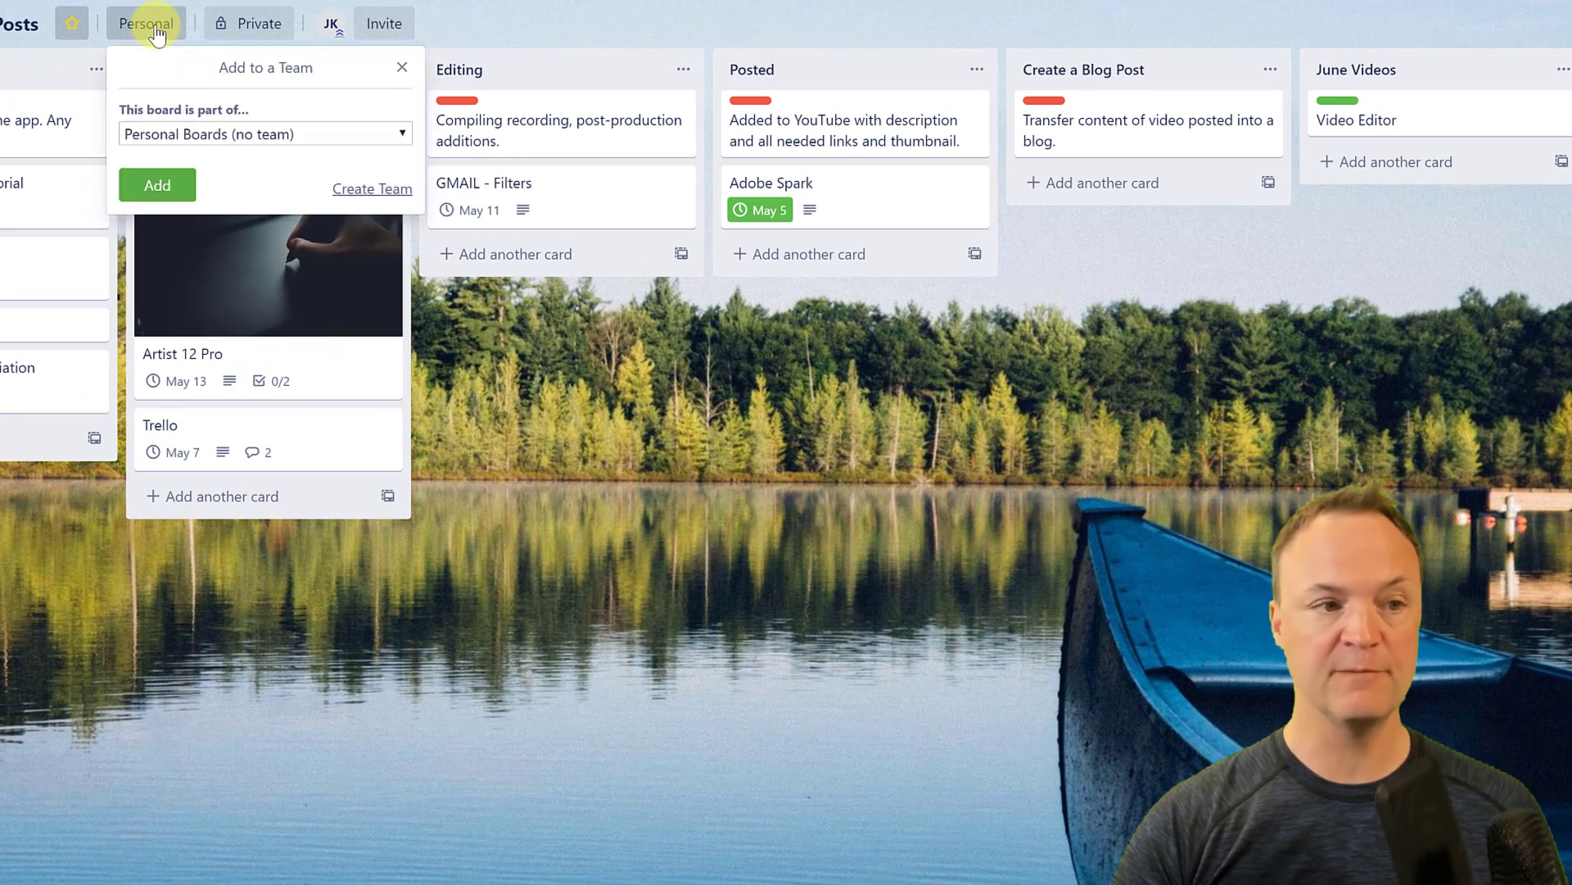
click(285, 135)
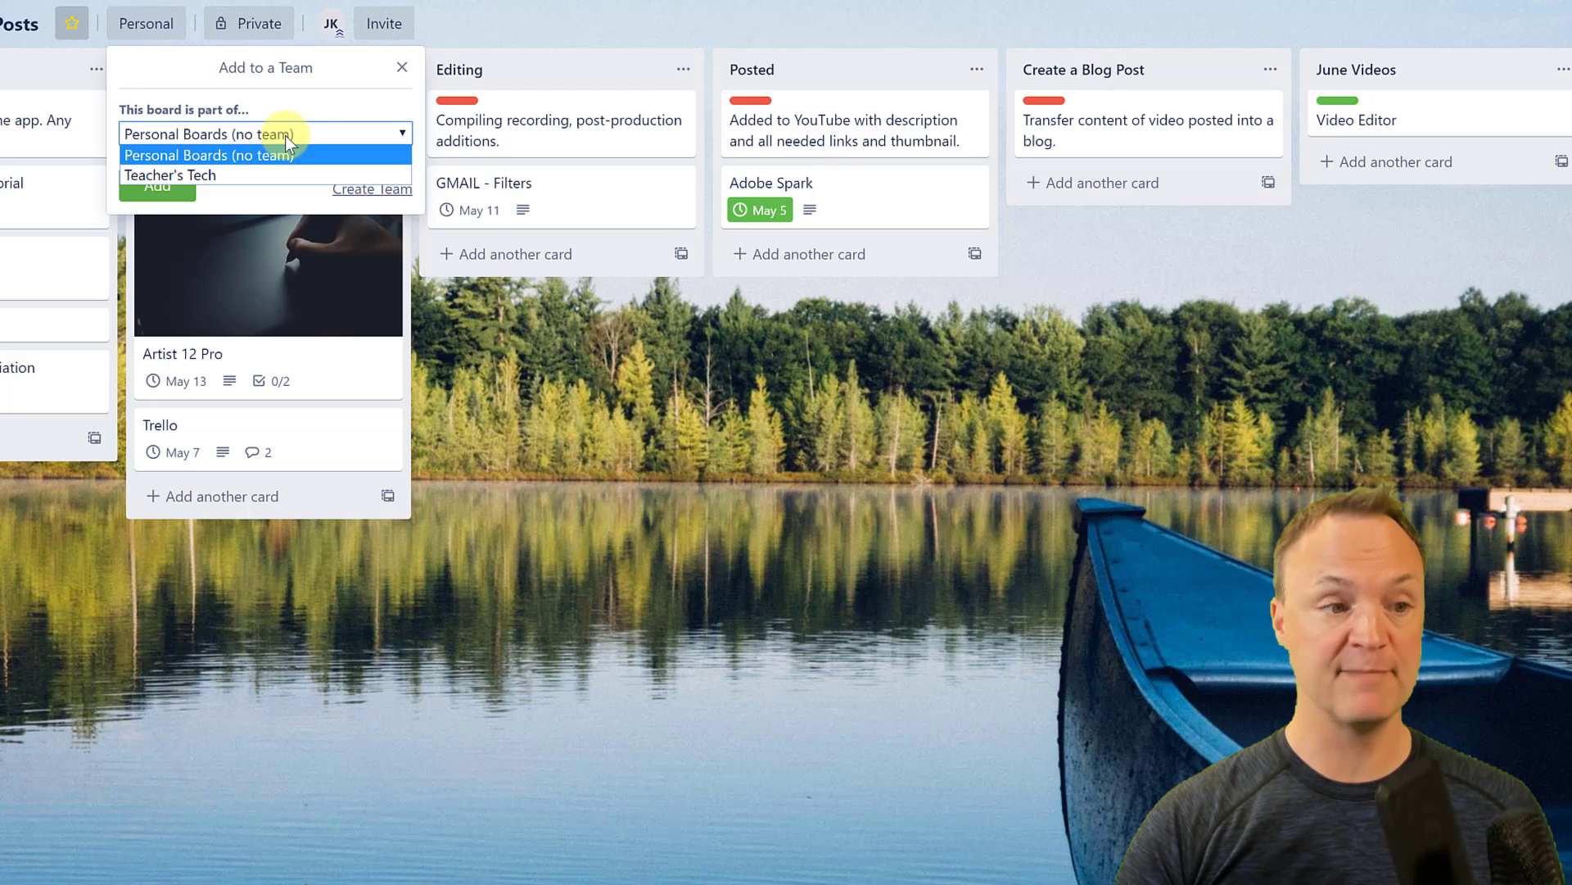
click(259, 175)
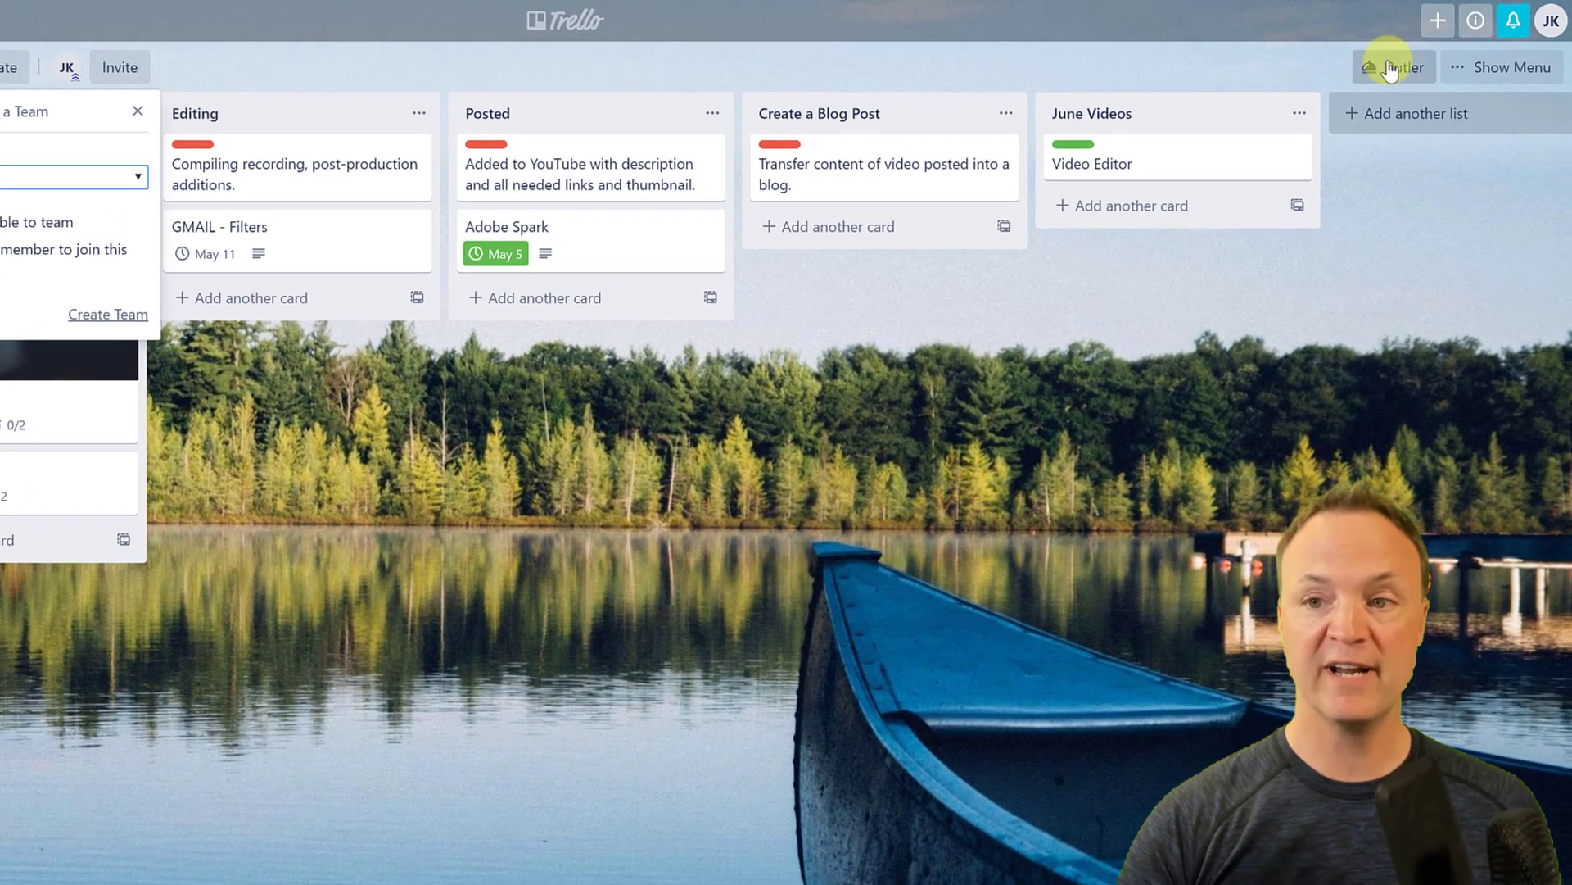
click(1439, 26)
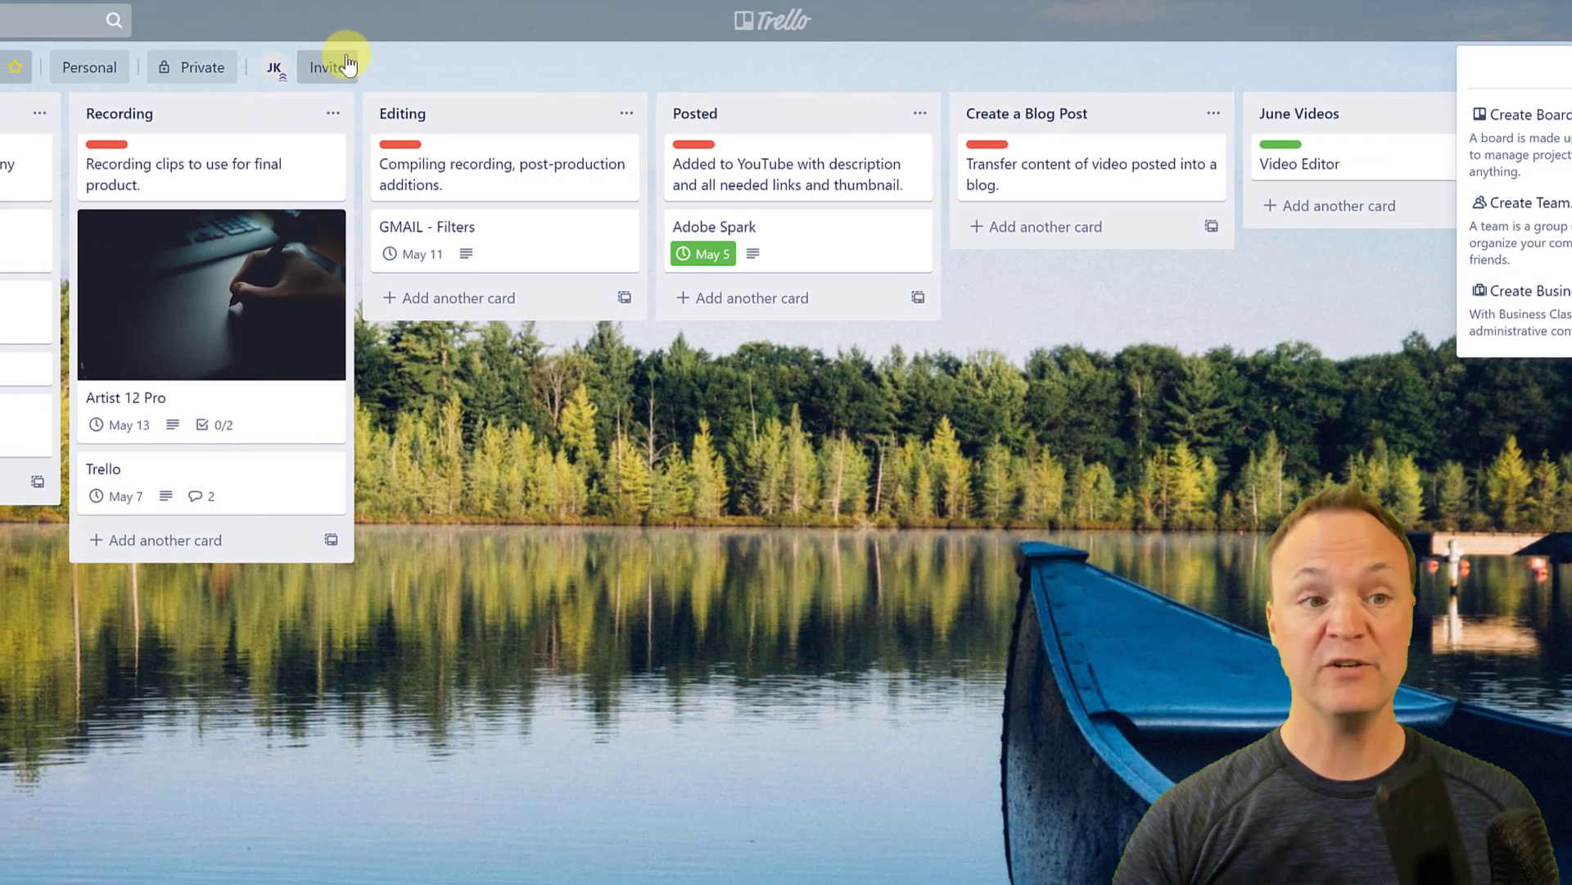
Step: Create and copy a shareable invite link for the May Videos and Posts board
click(393, 64)
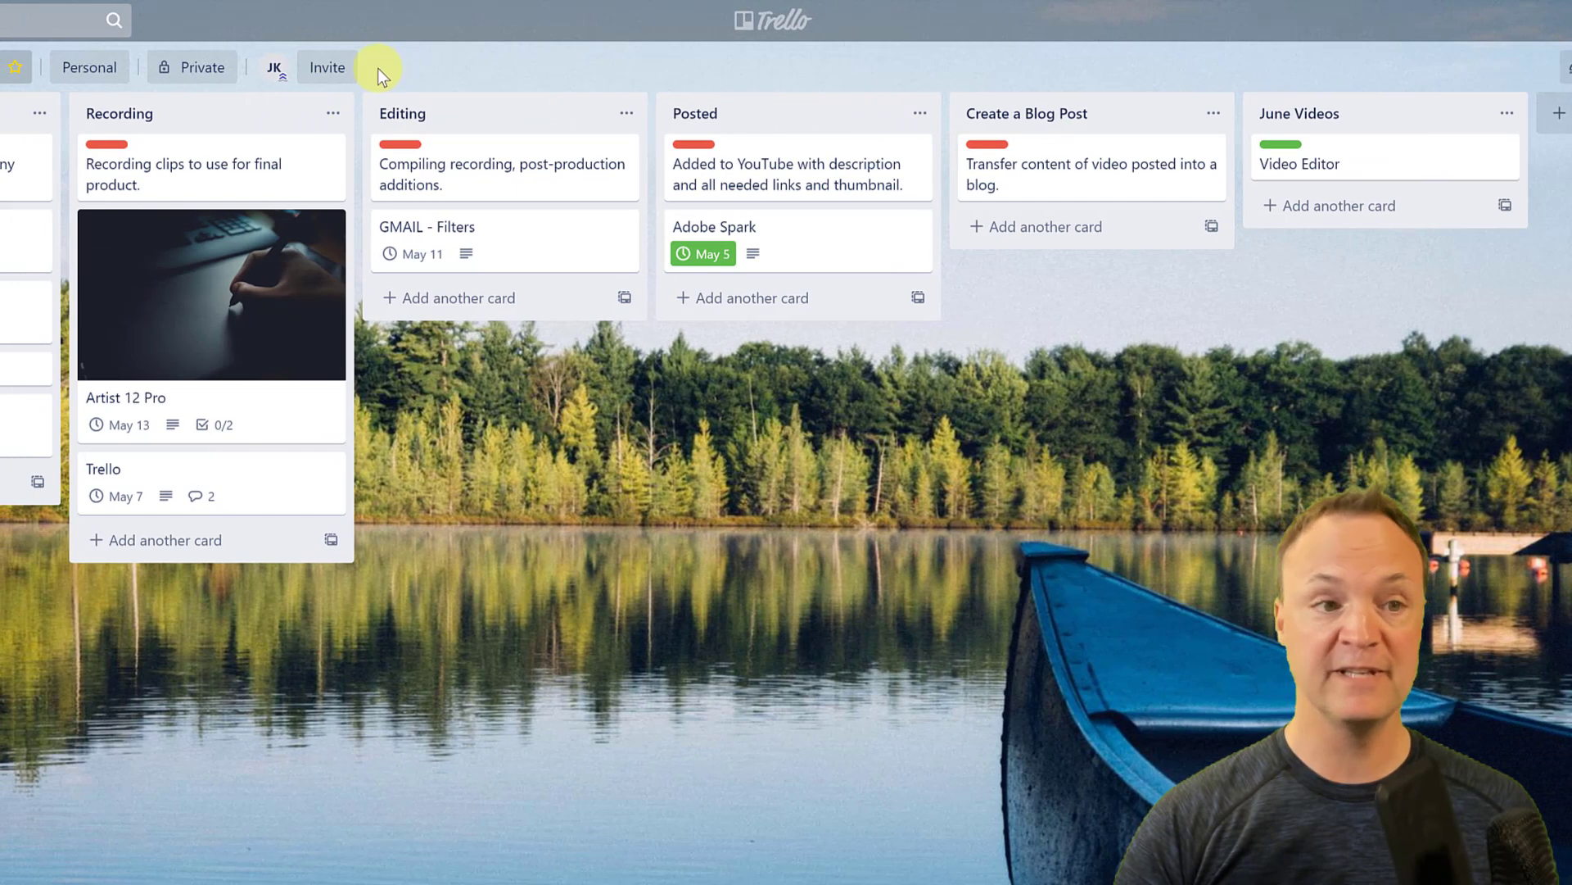
click(331, 74)
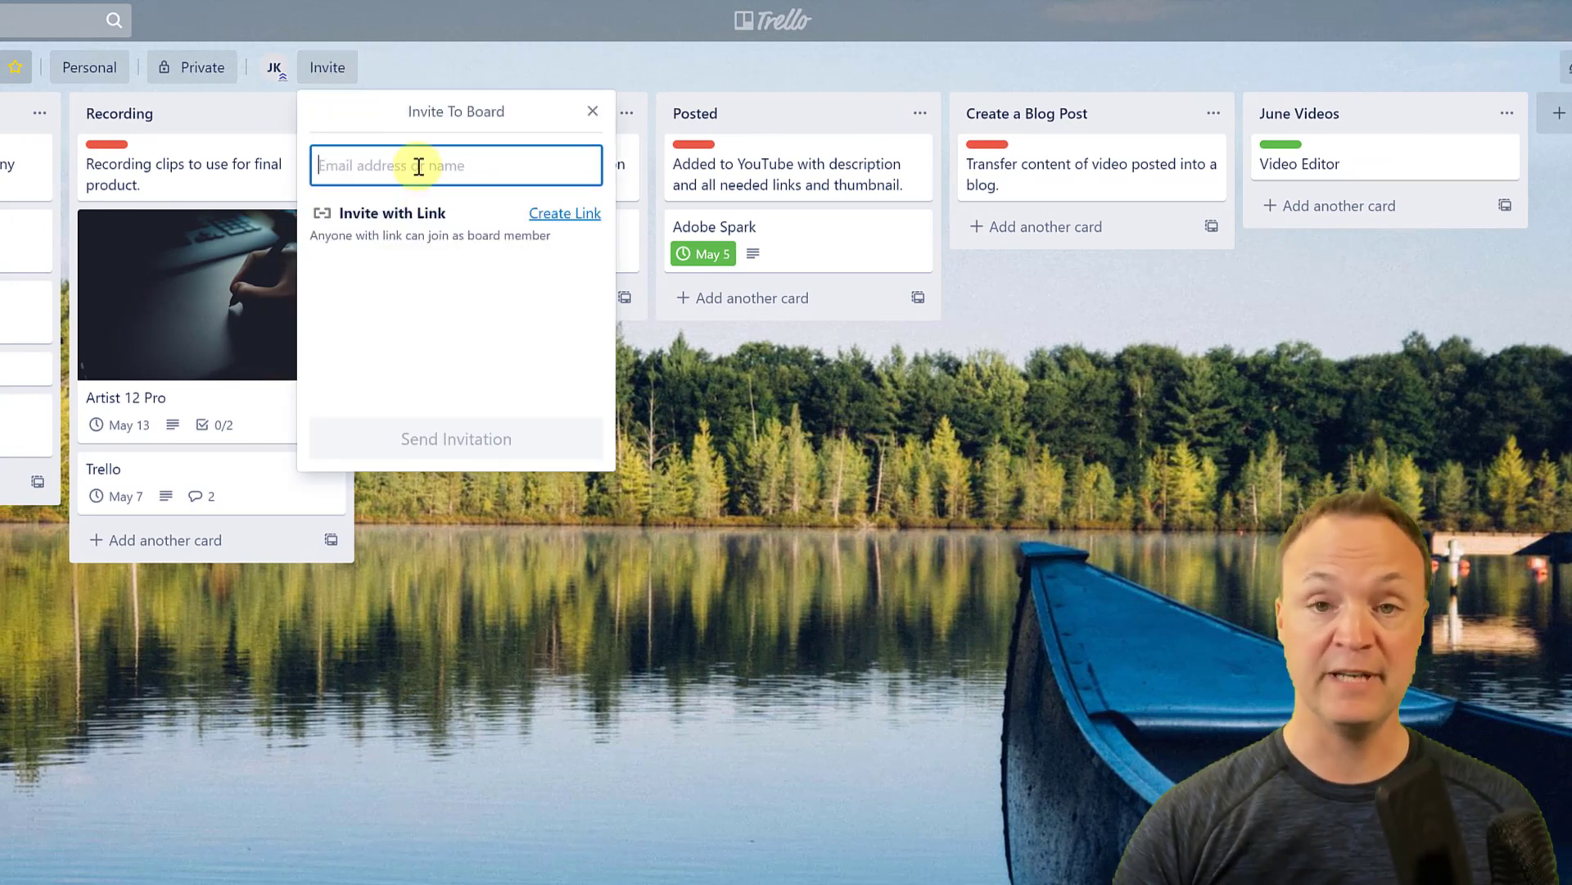
click(547, 216)
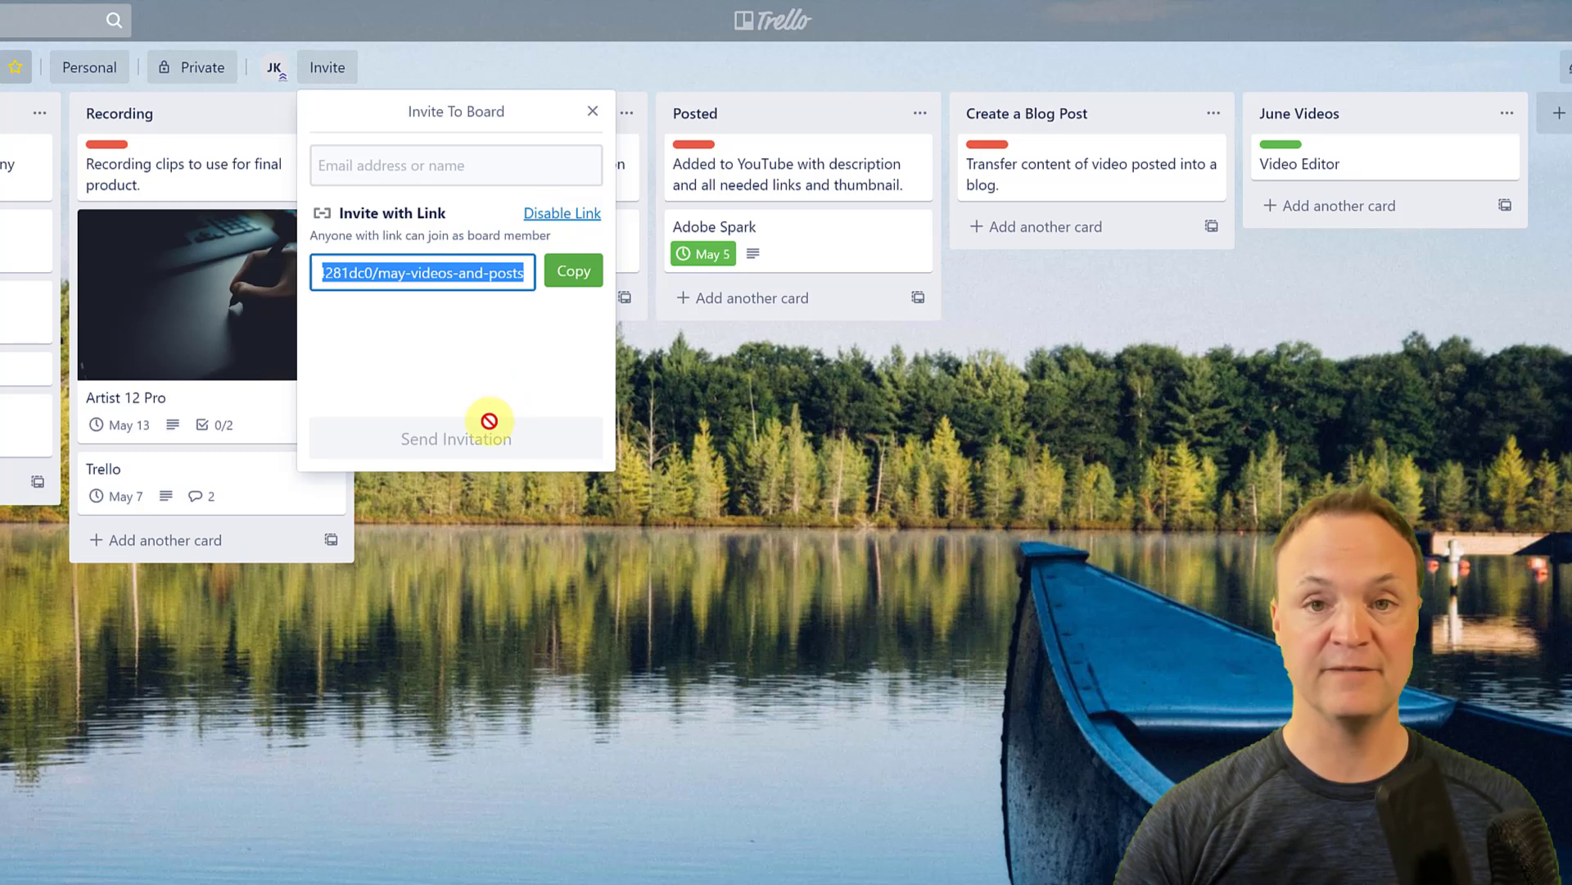
click(573, 277)
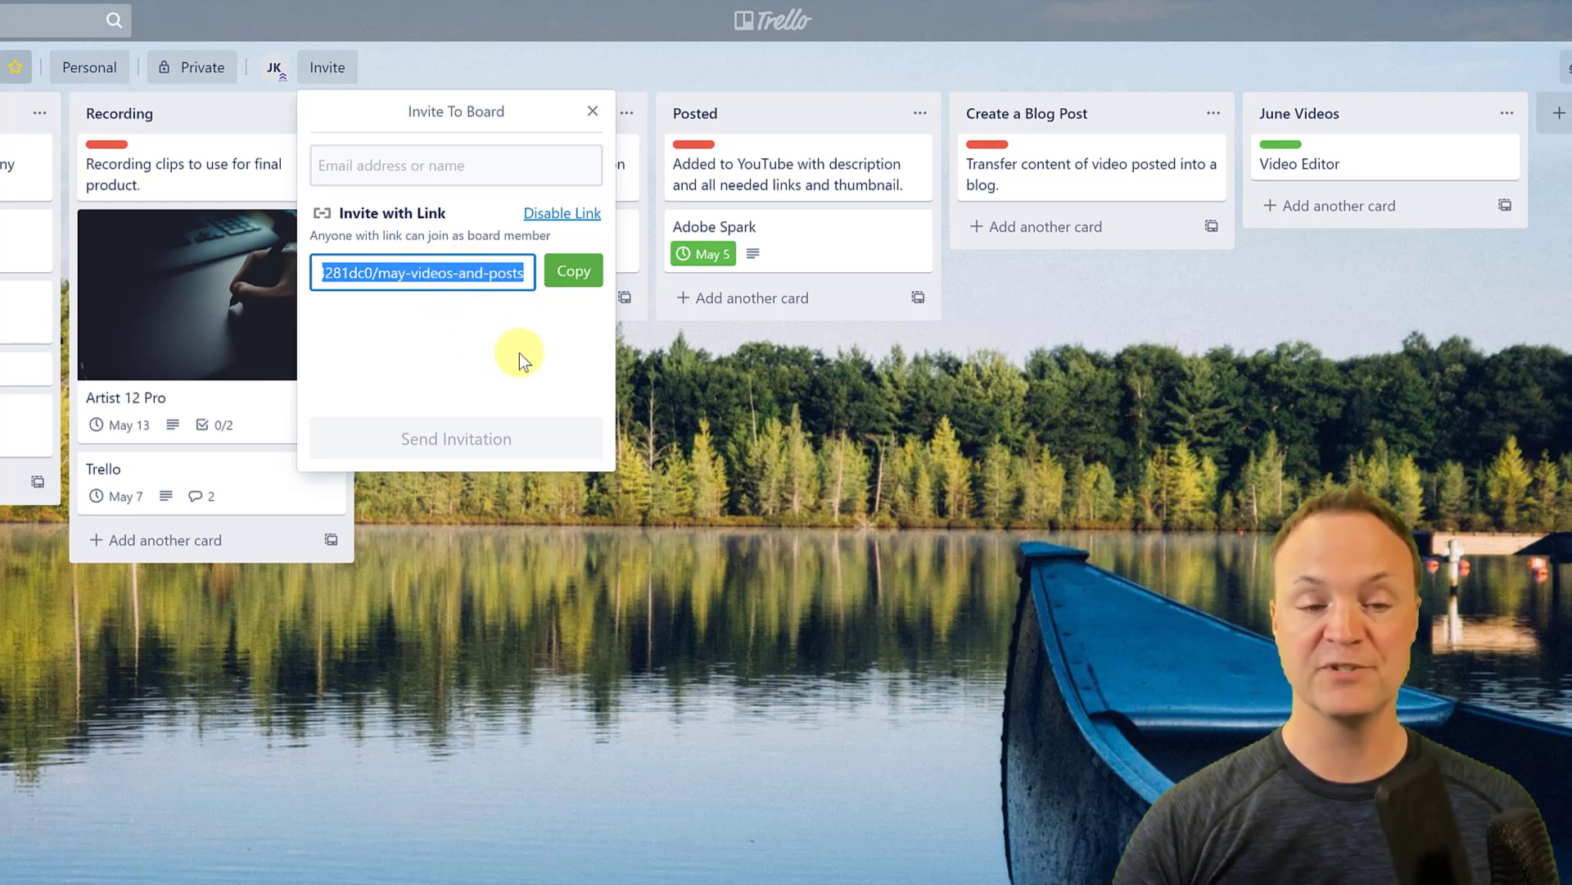
click(694, 392)
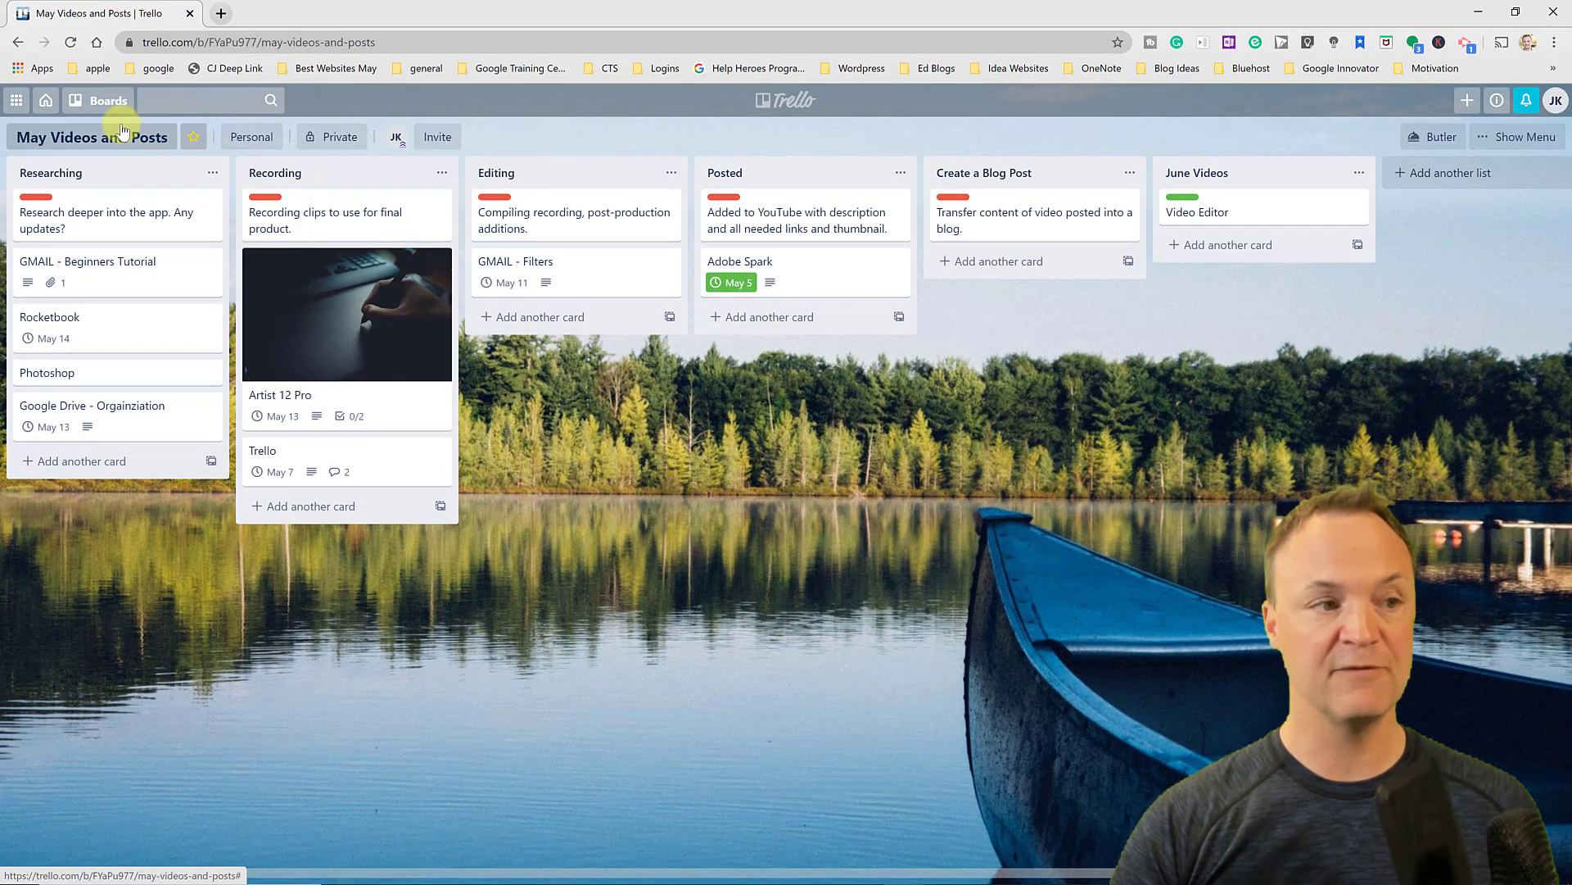
Step: Go to the Trello home page and scroll through the feed showing the card due May 7
click(46, 102)
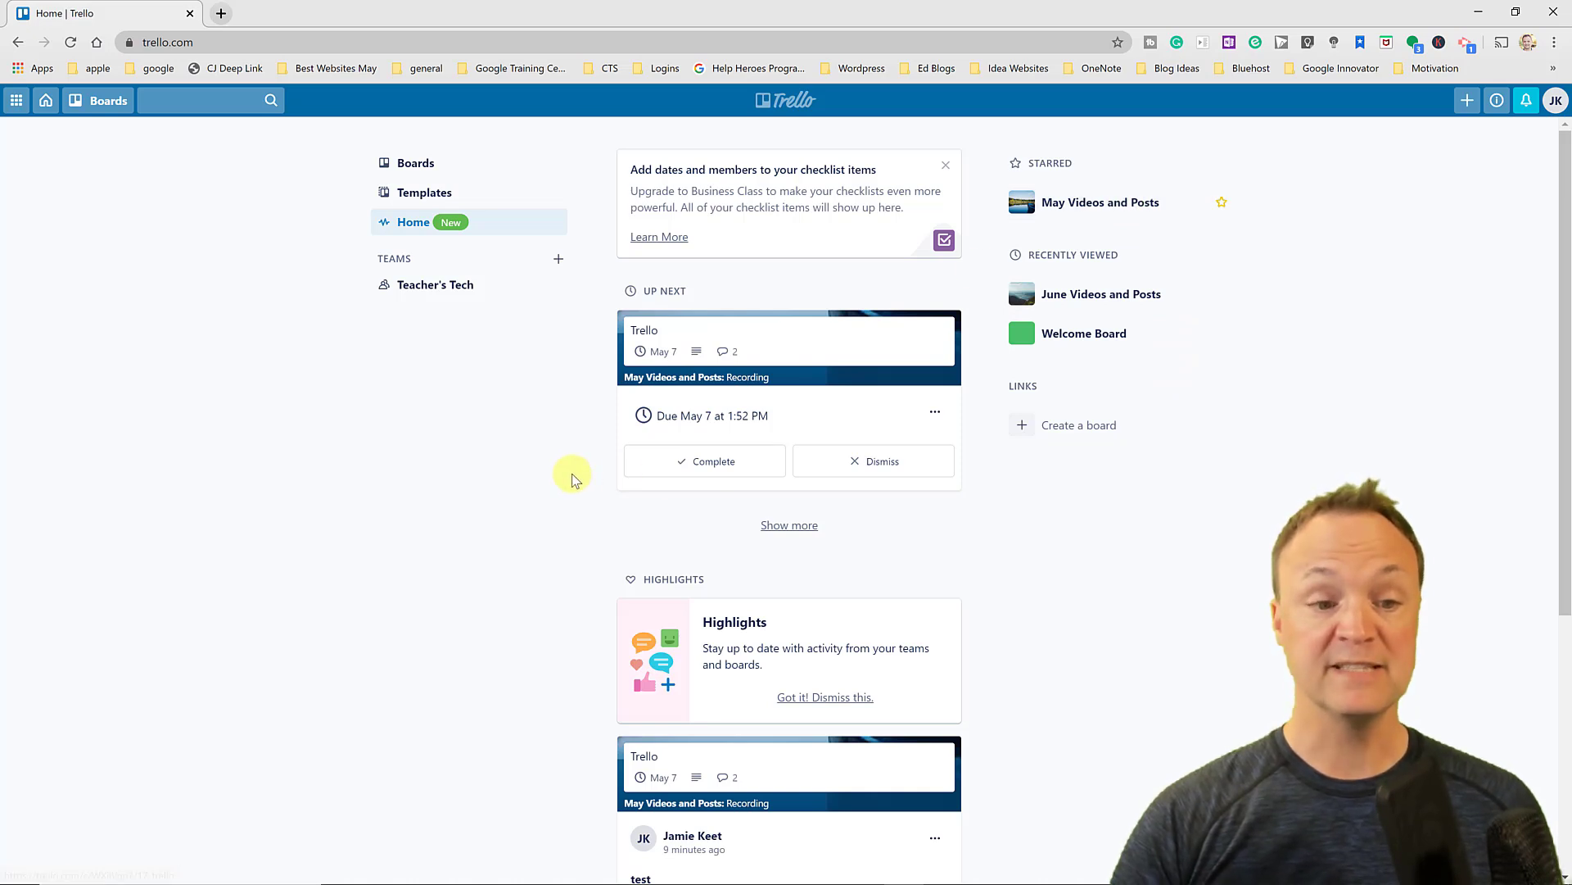
scroll(579, 484, down, 3)
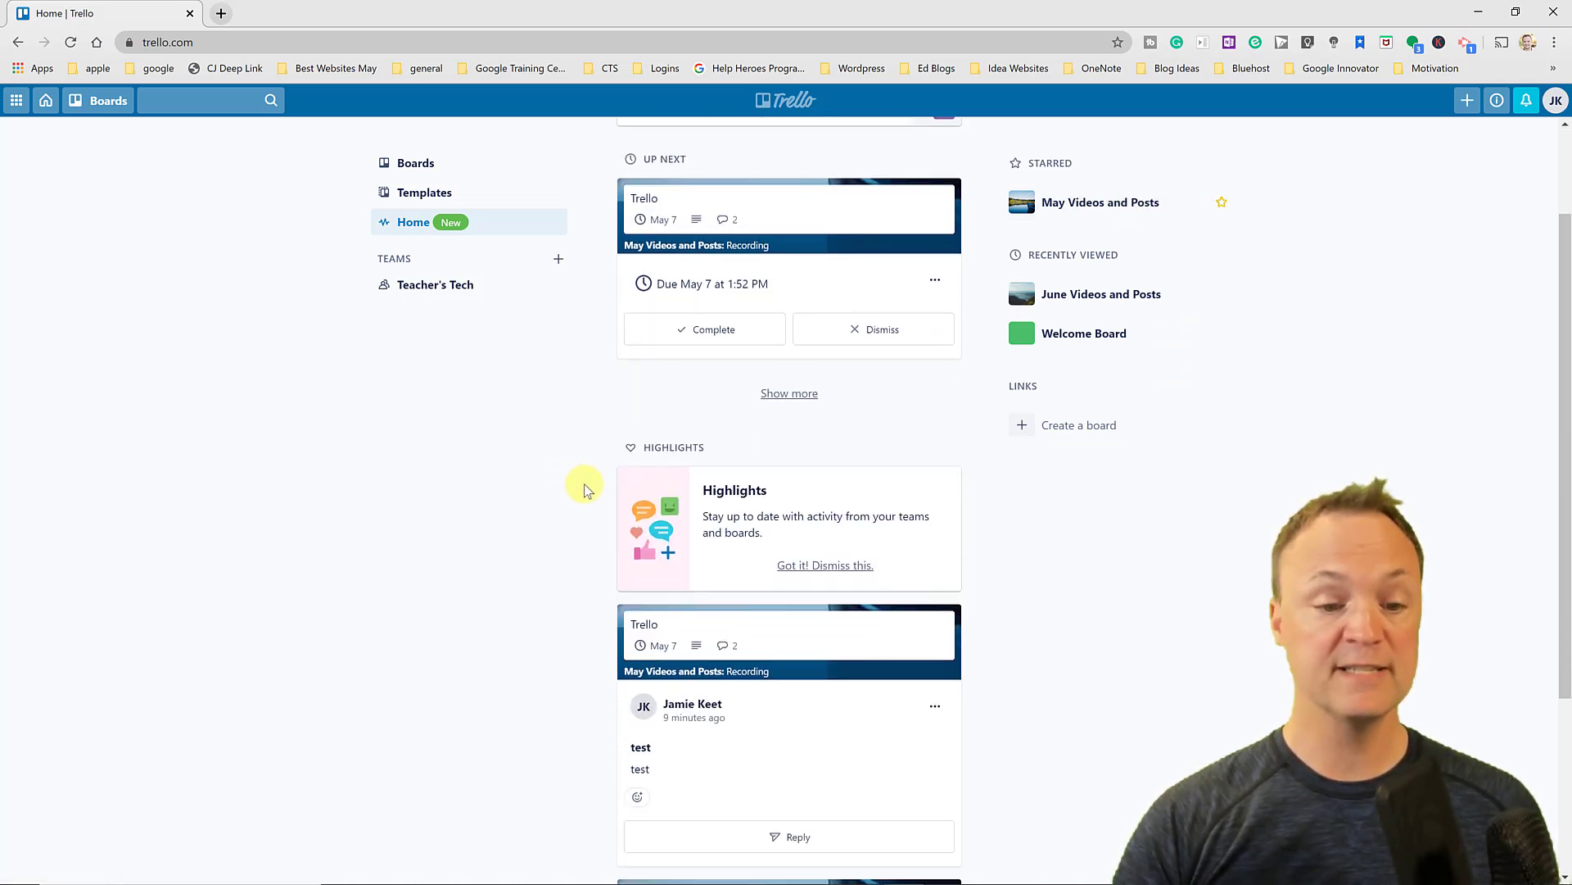
scroll(643, 500, up, 3)
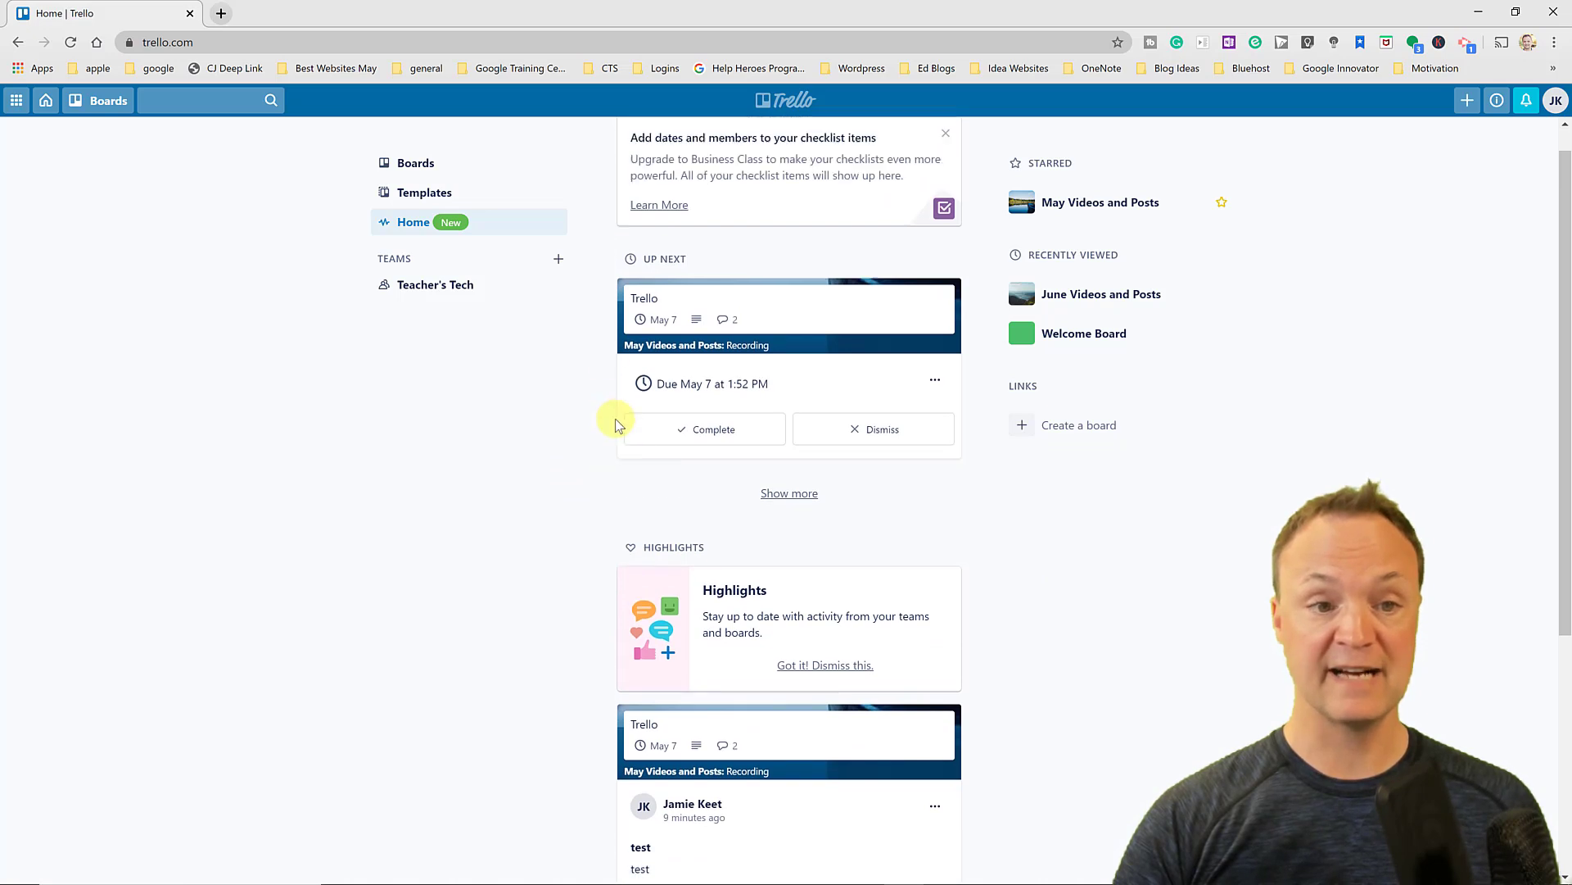
scroll(619, 436, down, 3)
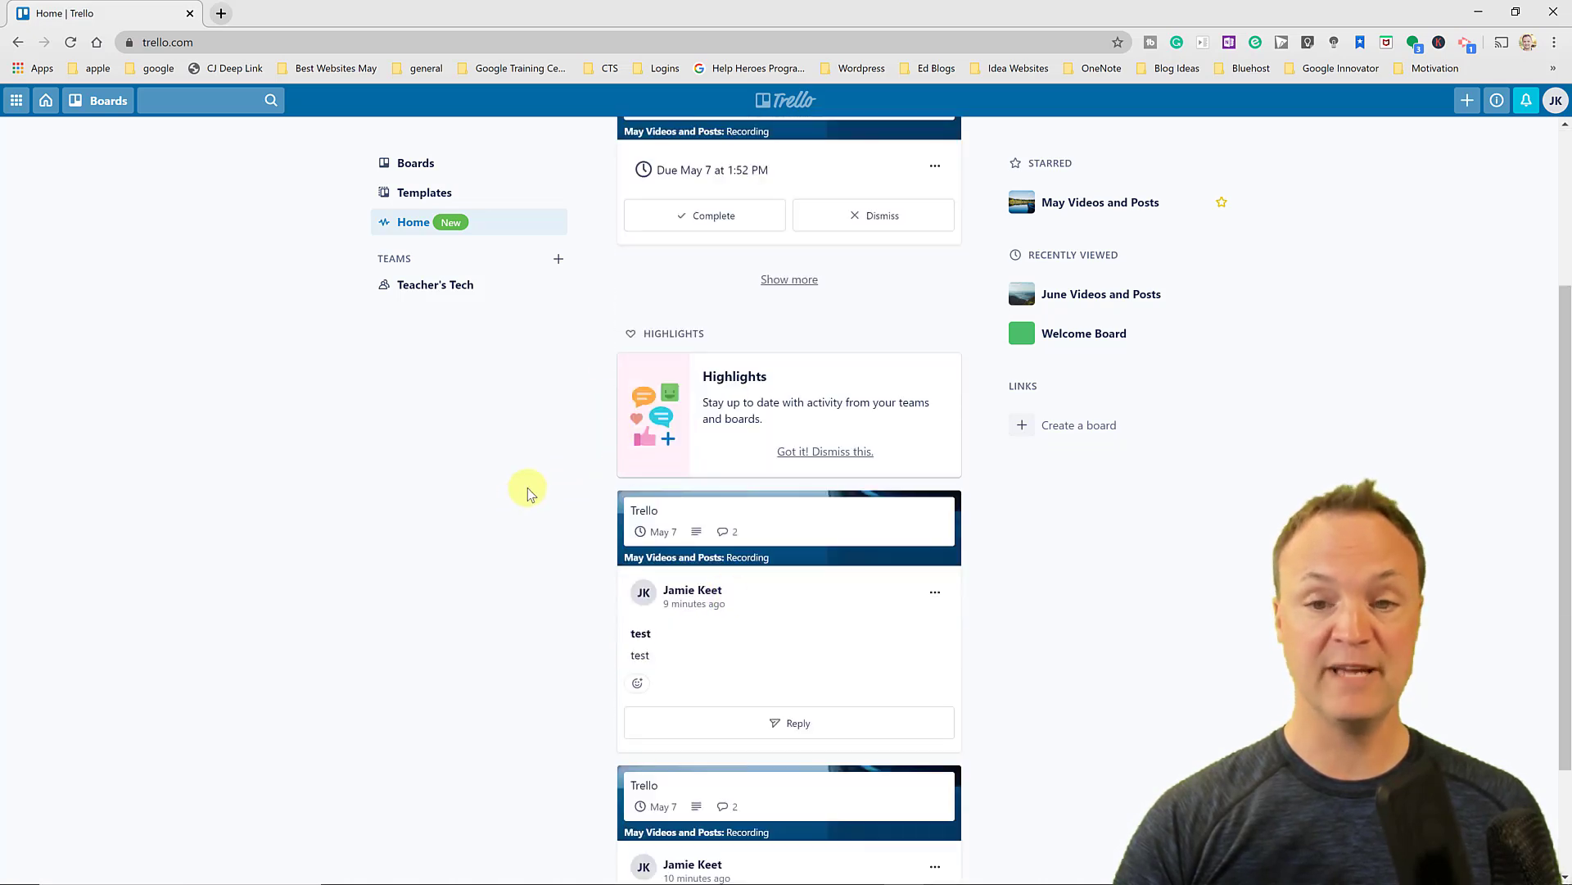
scroll(526, 489, up, 1)
scroll(527, 490, up, 1)
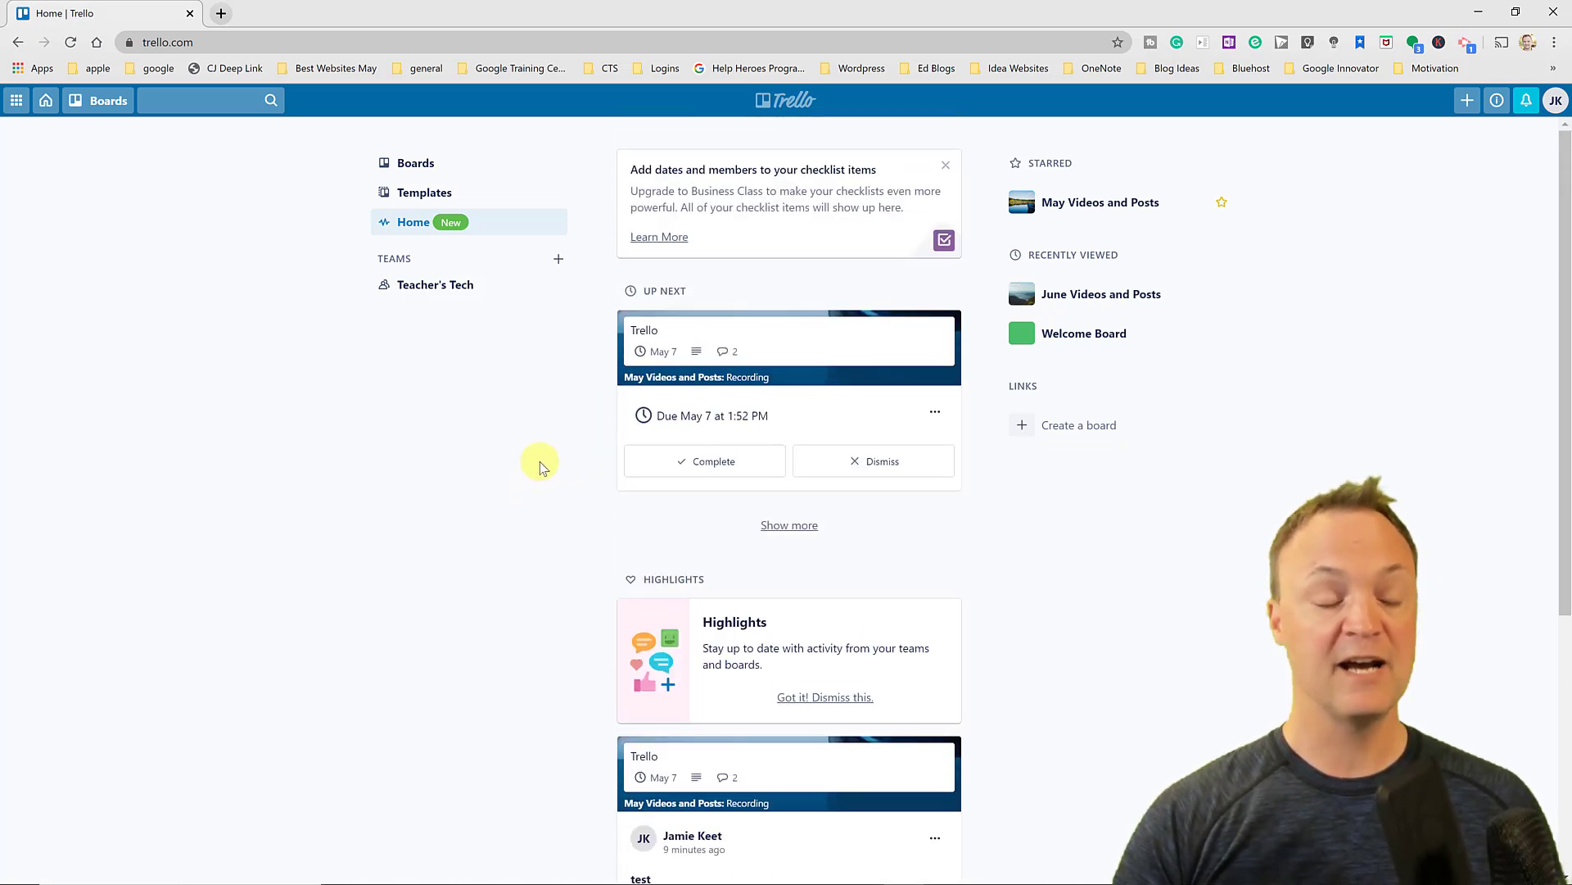